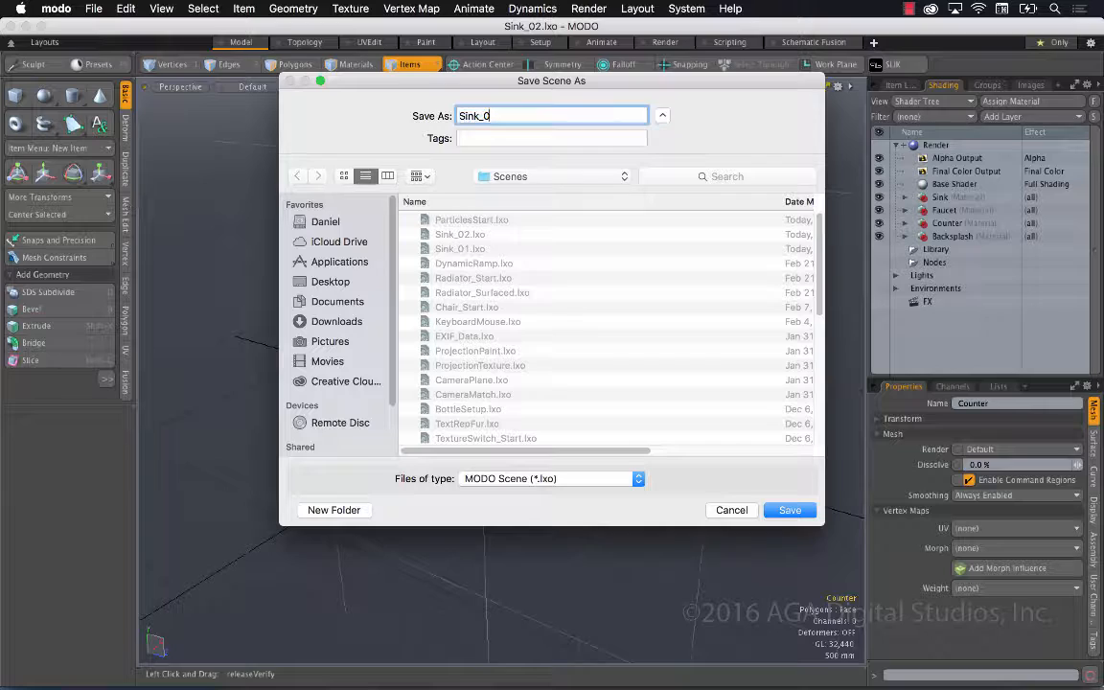
Save the scene as Sink_03.lxo and add a radial particle emitter from the Setup layout
key("Return")
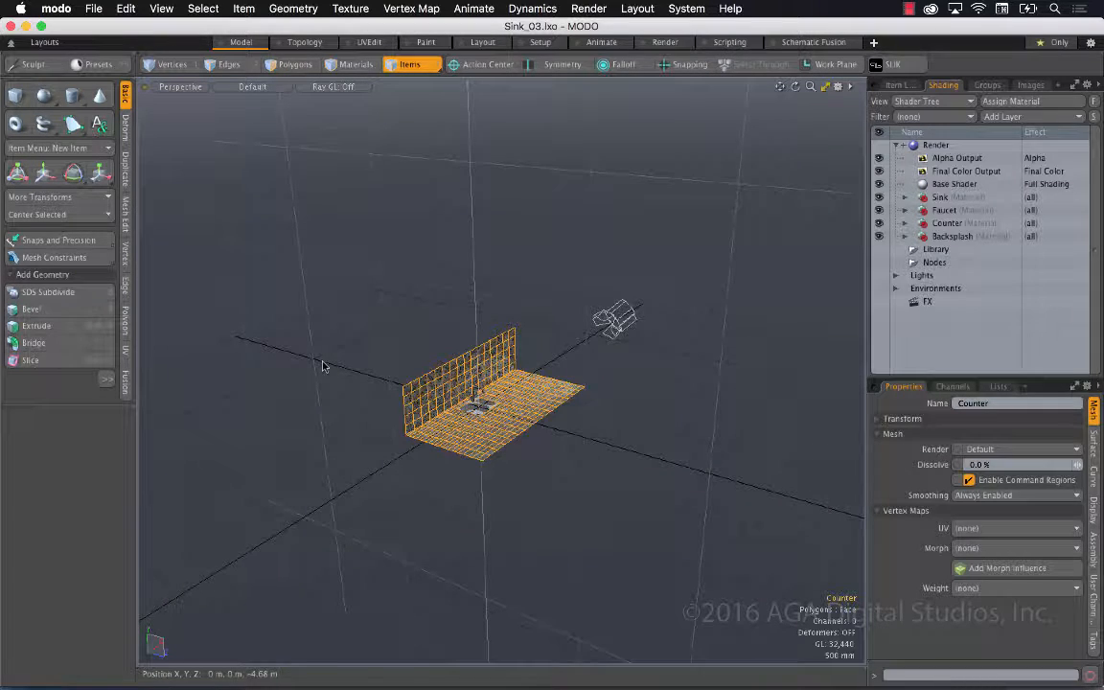
left_click(540, 42)
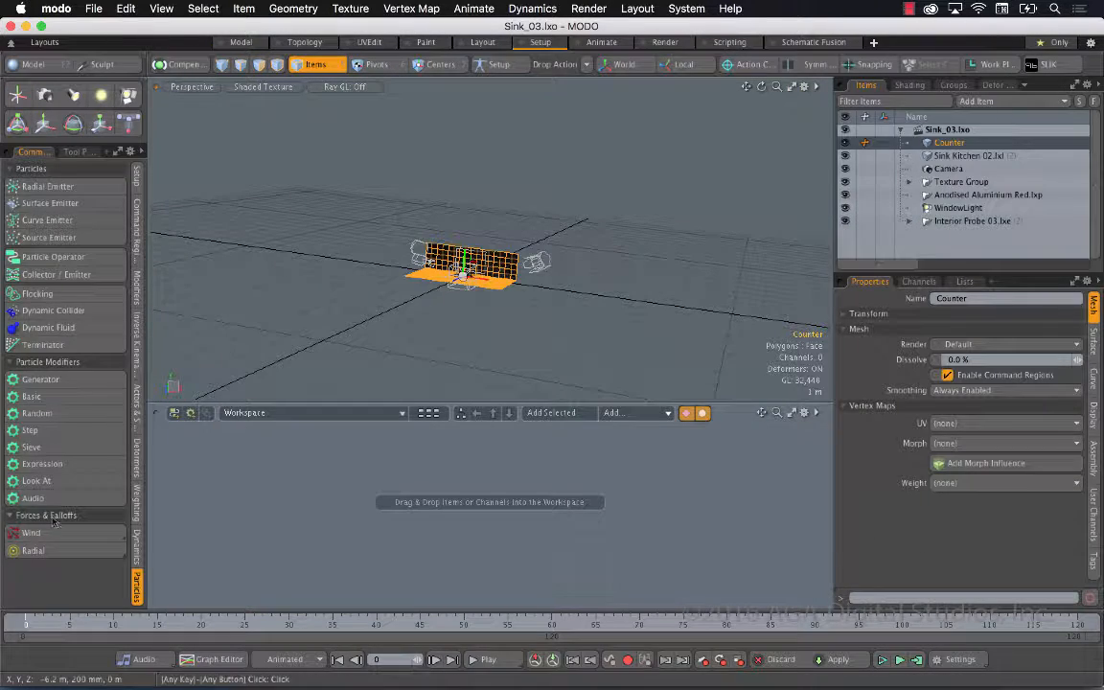
left_click(48, 187)
key("shift+a")
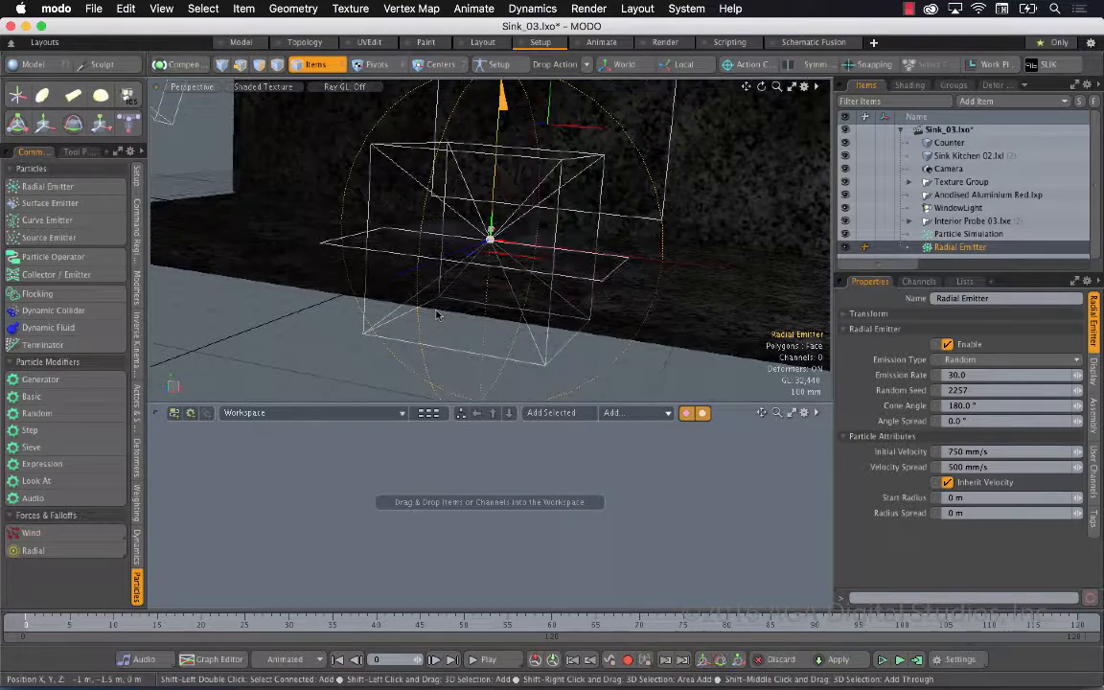
Toggle the visibility of the texture locators in the 3D viewport off and on again
key("o")
left_click(725, 197)
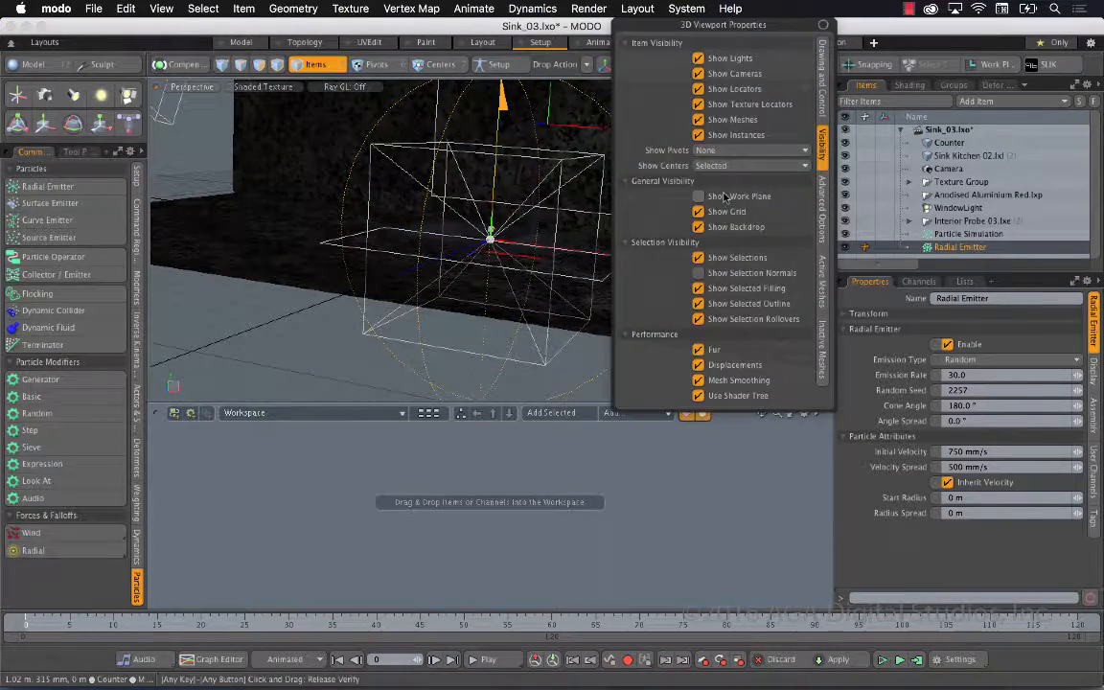
left_click(743, 104)
left_click(743, 105)
left_click(744, 106)
left_click_drag(766, 25, 942, 281)
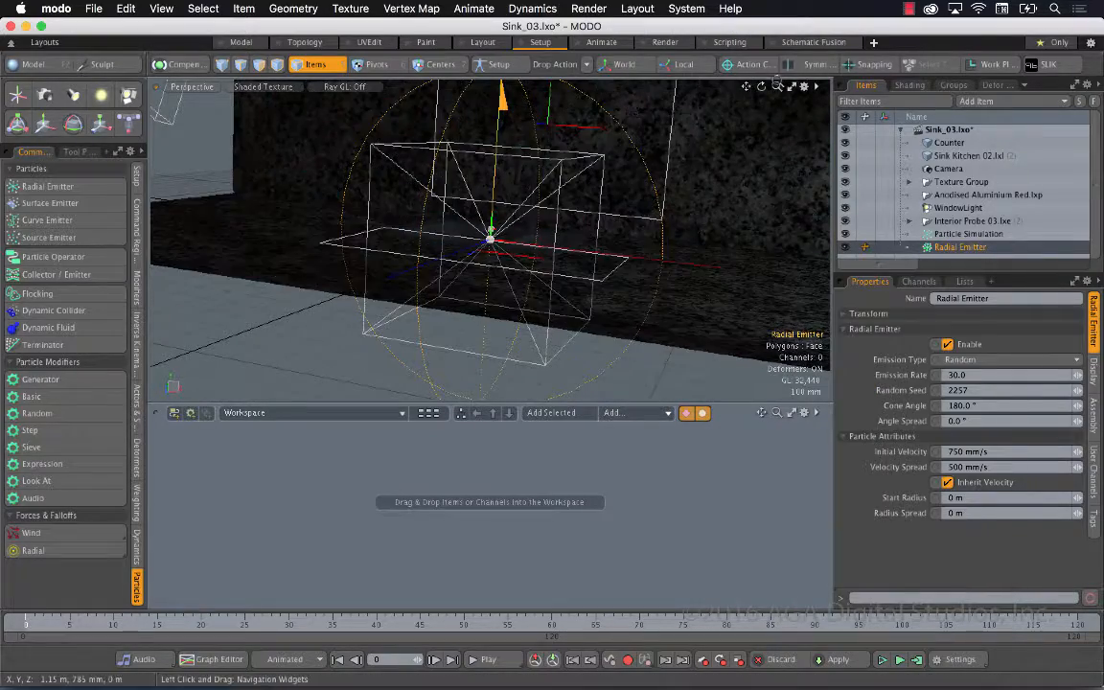
Expand the texture groups in the item list and move the WindoGobo texture locator to X -30 mm
left_click_drag(777, 87, 698, 124)
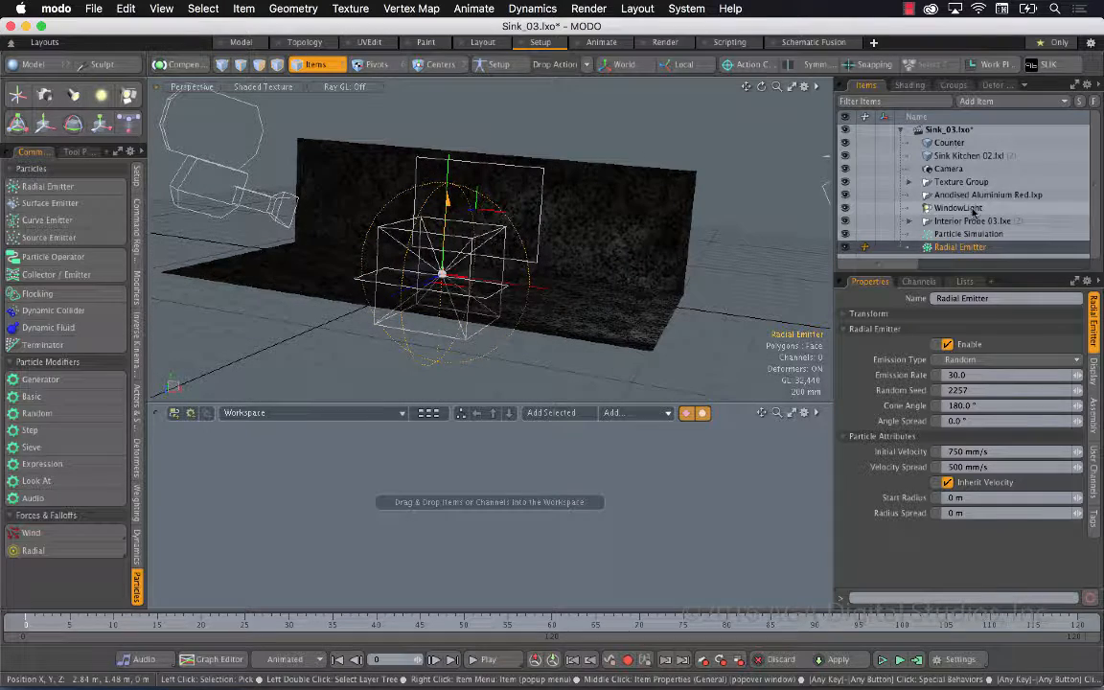
left_click_drag(995, 276, 999, 350)
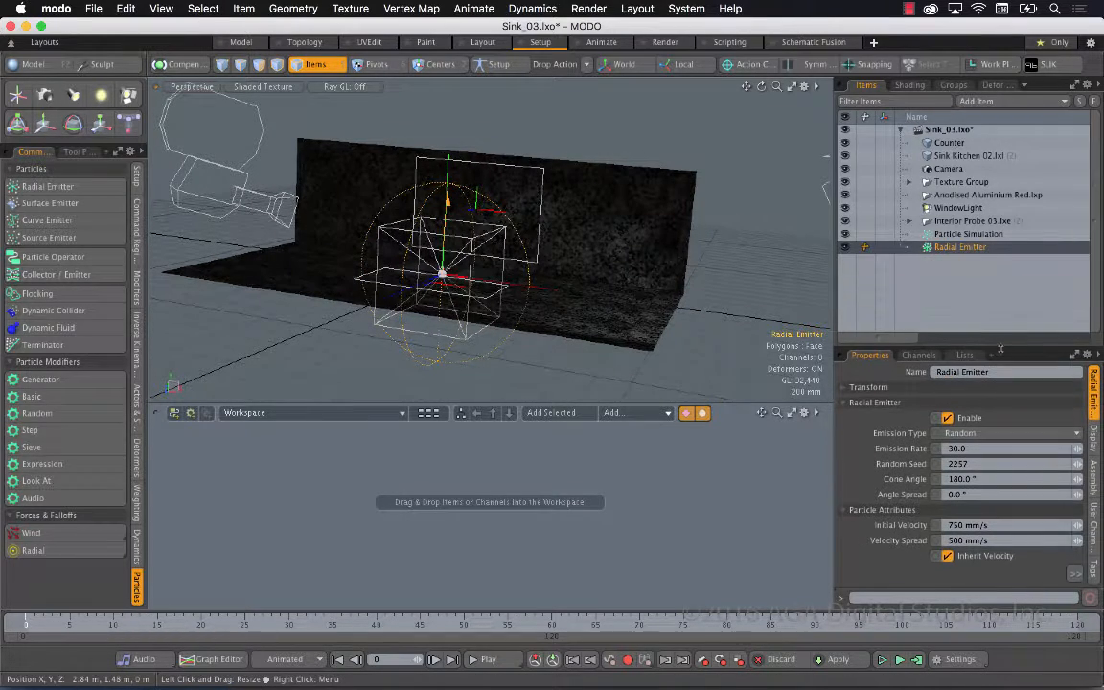
left_click(908, 221)
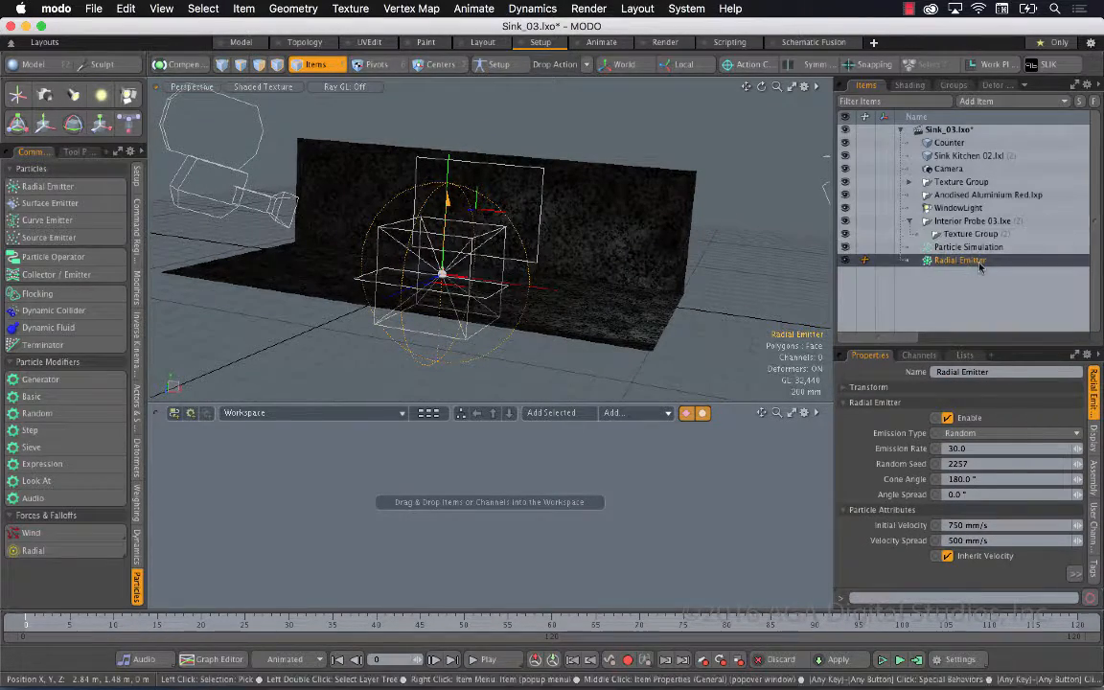
left_click(927, 236)
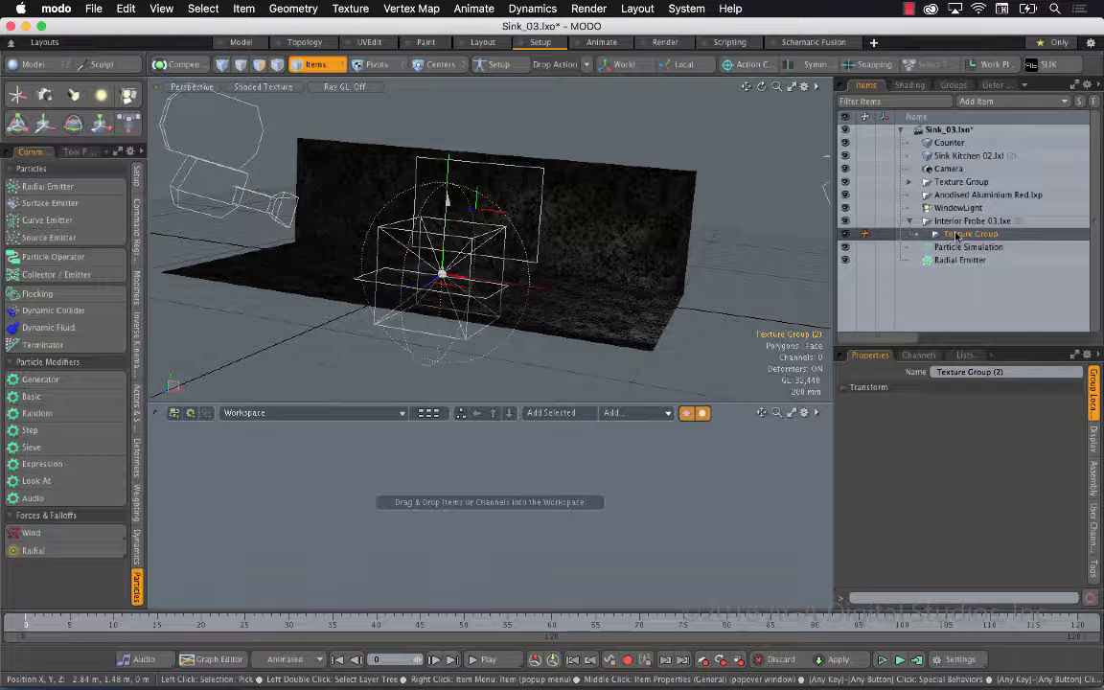
left_click(908, 182)
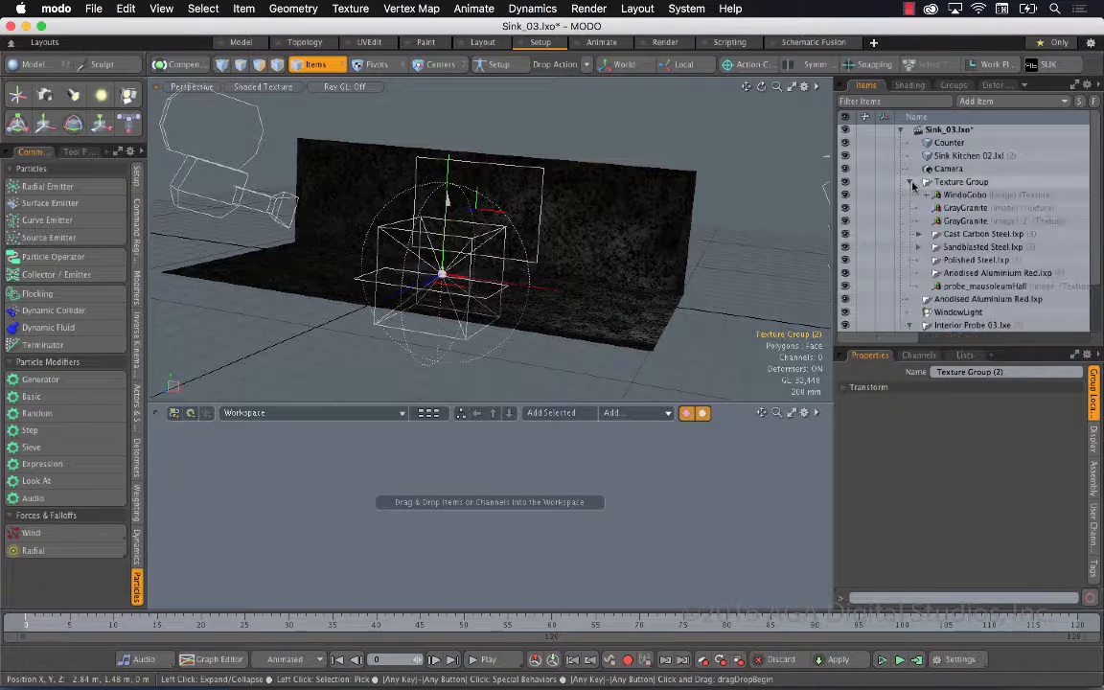
left_click(969, 195)
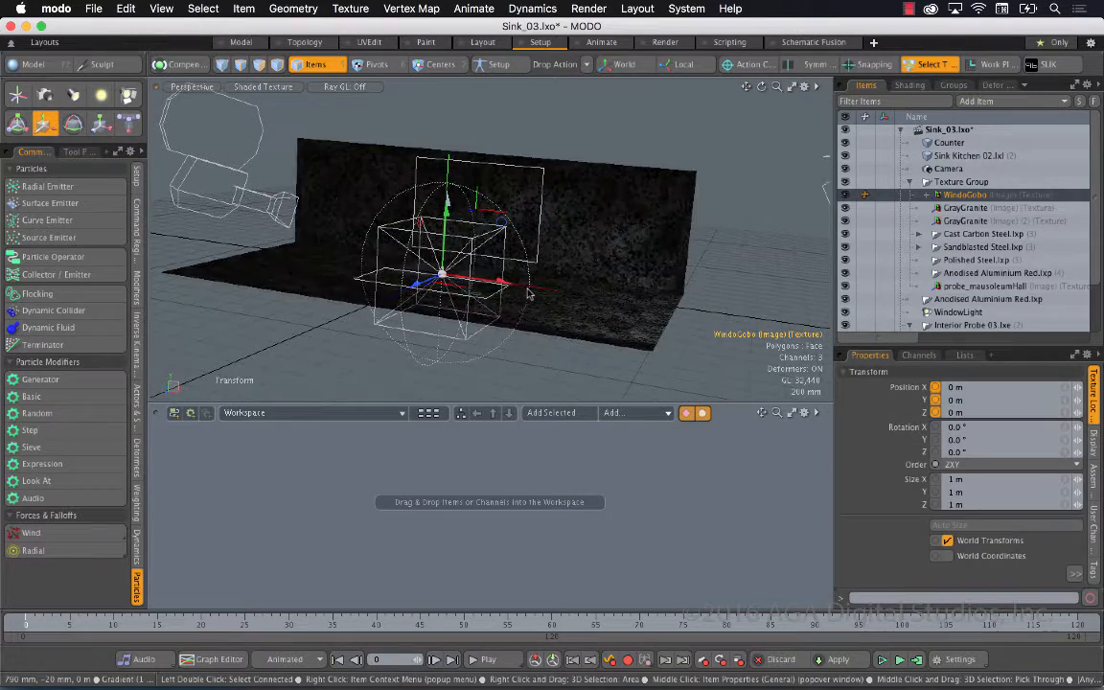
left_click_drag(526, 294, 492, 284, "alt")
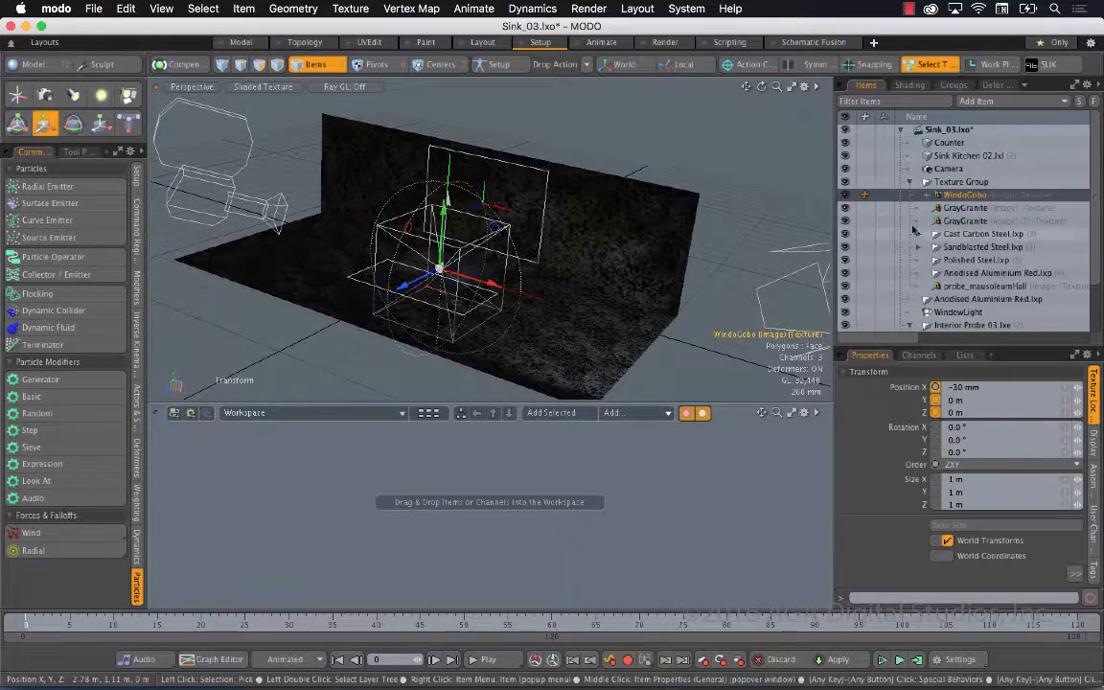
Select the first GrayGranite texture locator and try to nudge it slightly along X
left_click(959, 210)
left_click(398, 306)
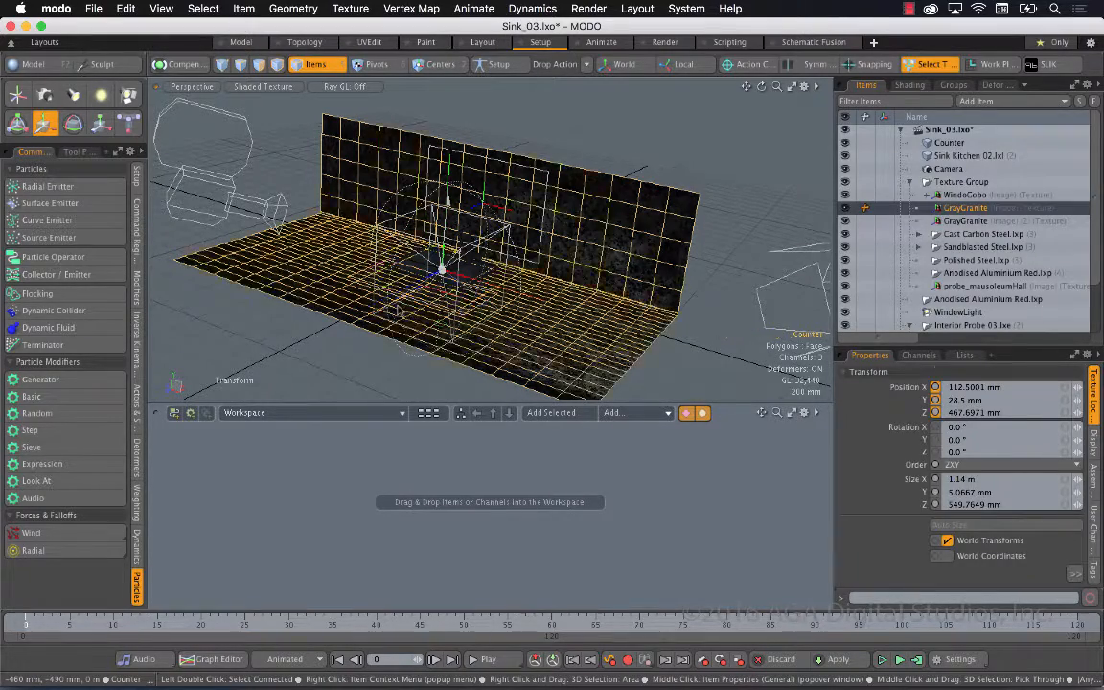
left_click_drag(495, 286, 491, 284)
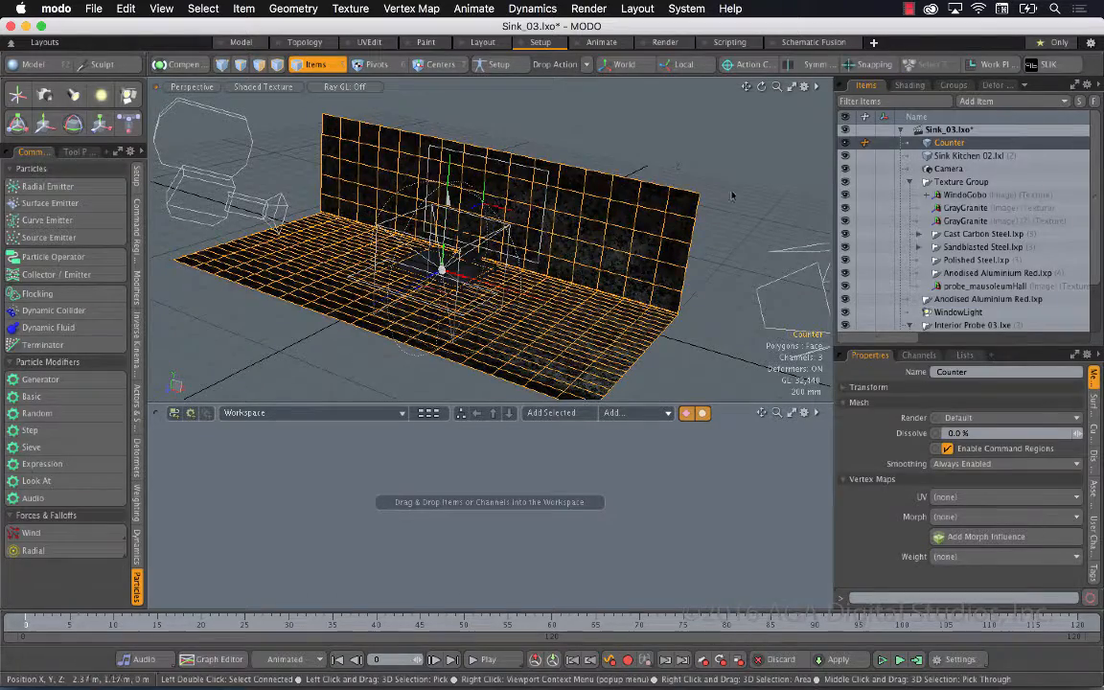
Clear the selection, hide the texture locators in the 3D viewport and make the viewport taller
left_click(730, 193)
key("o")
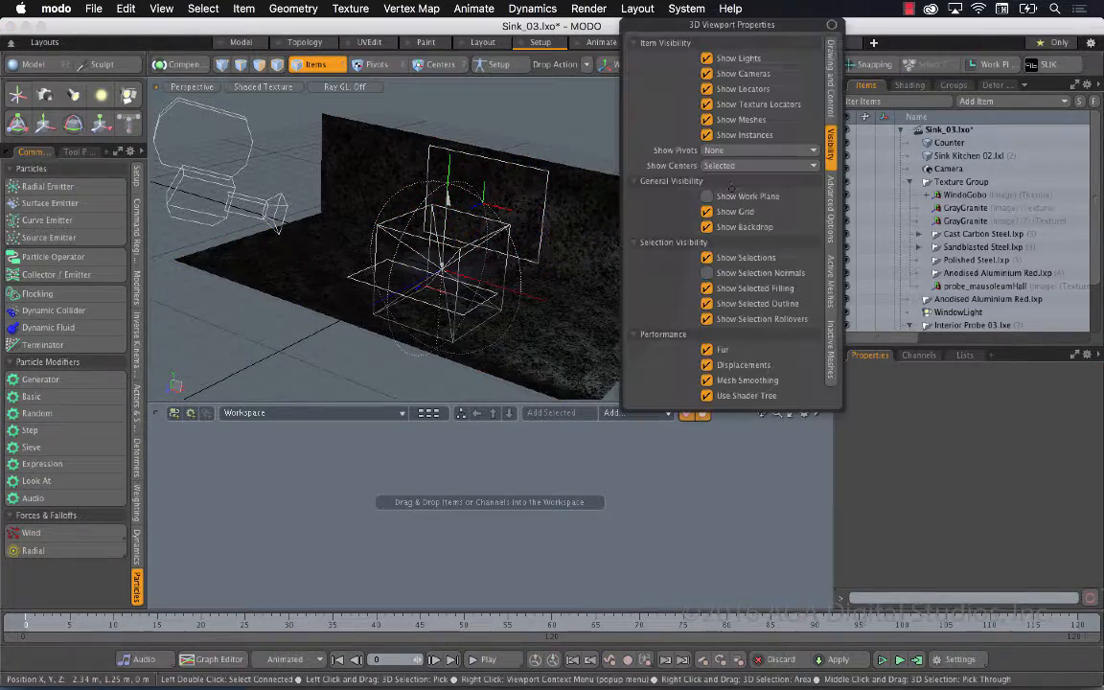
left_click(742, 107)
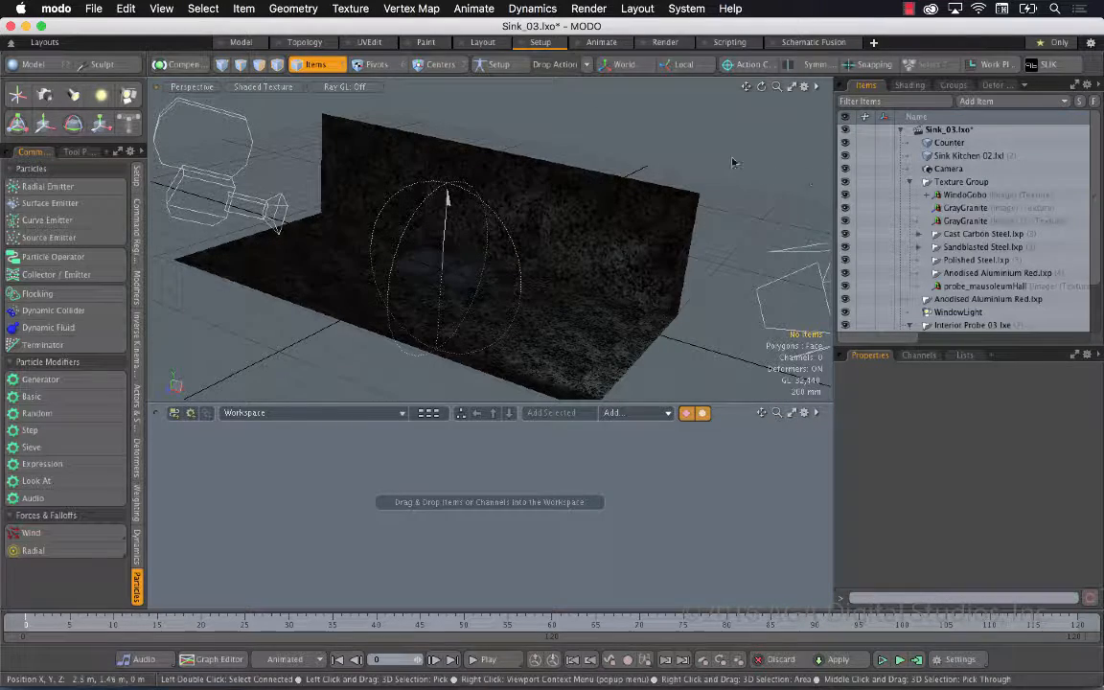
left_click_drag(655, 408, 655, 468)
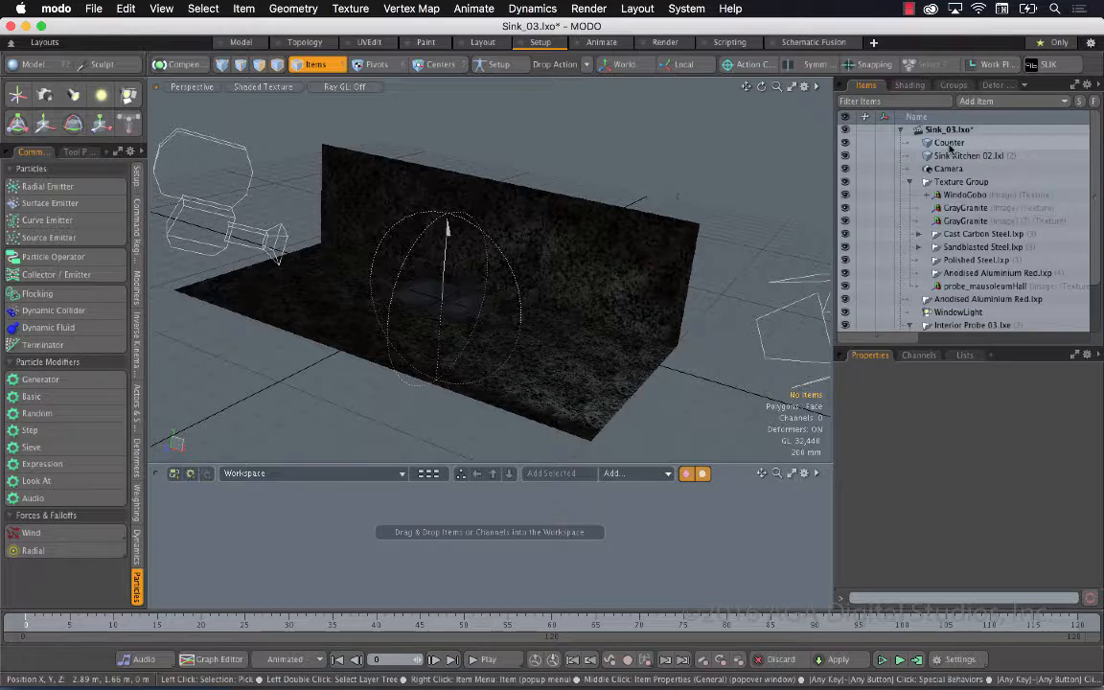
Identify the counter and kitchen sink meshes, and set the 3D viewport's shading style to Default
left_click(948, 143)
left_click(966, 155)
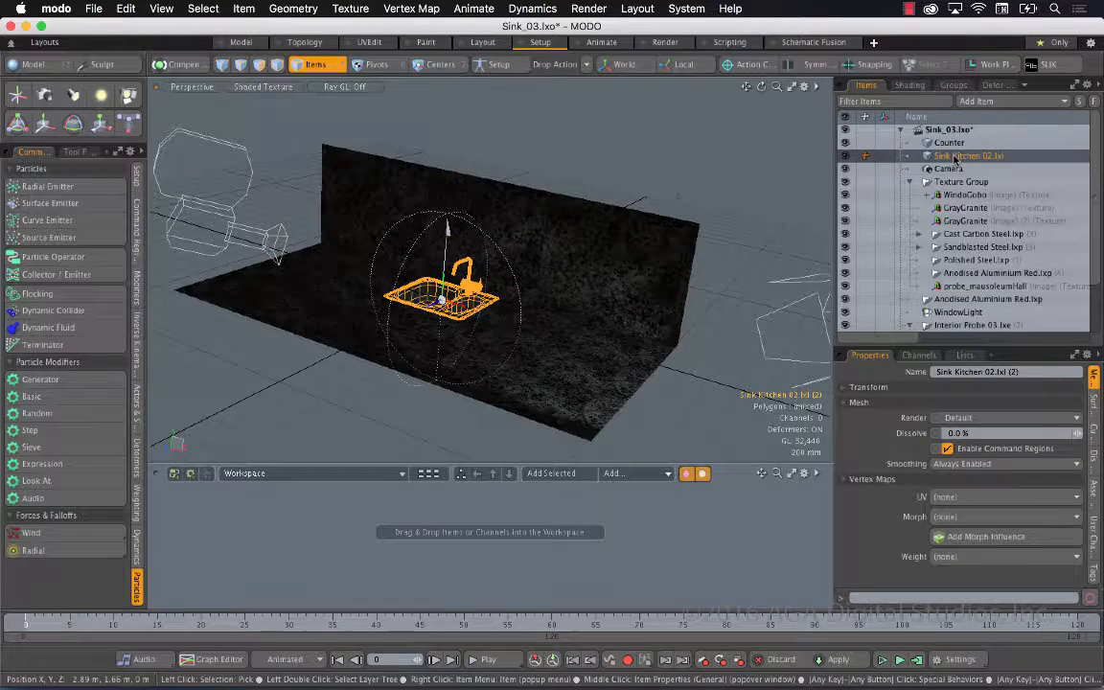
left_click(270, 87)
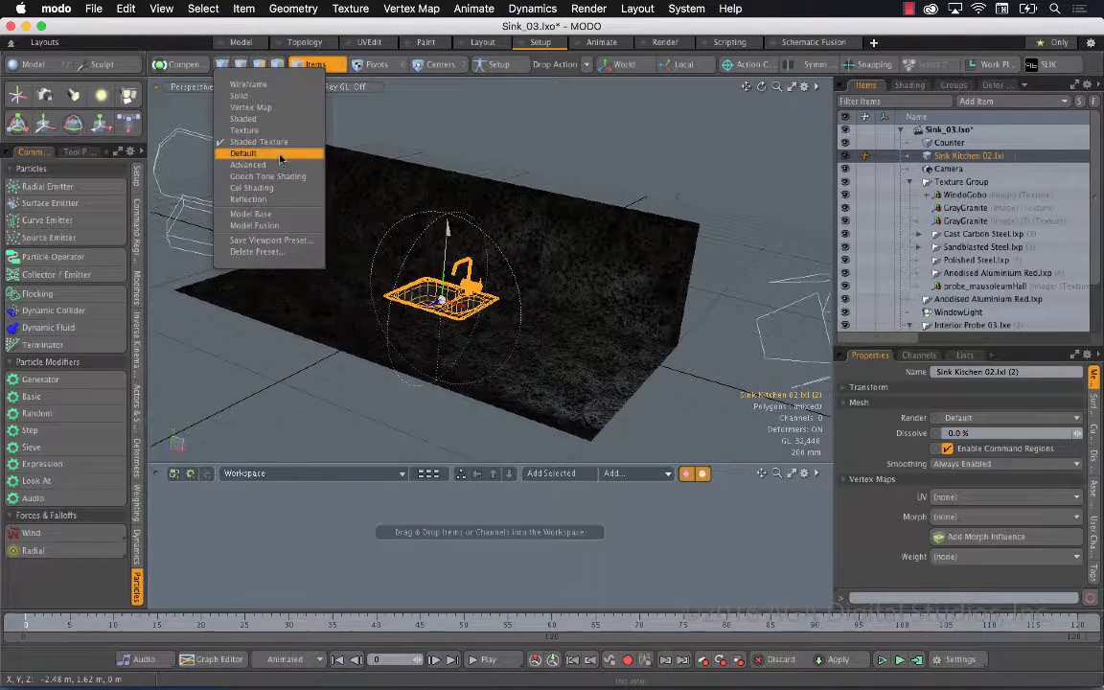
left_click(247, 153)
left_click(670, 158)
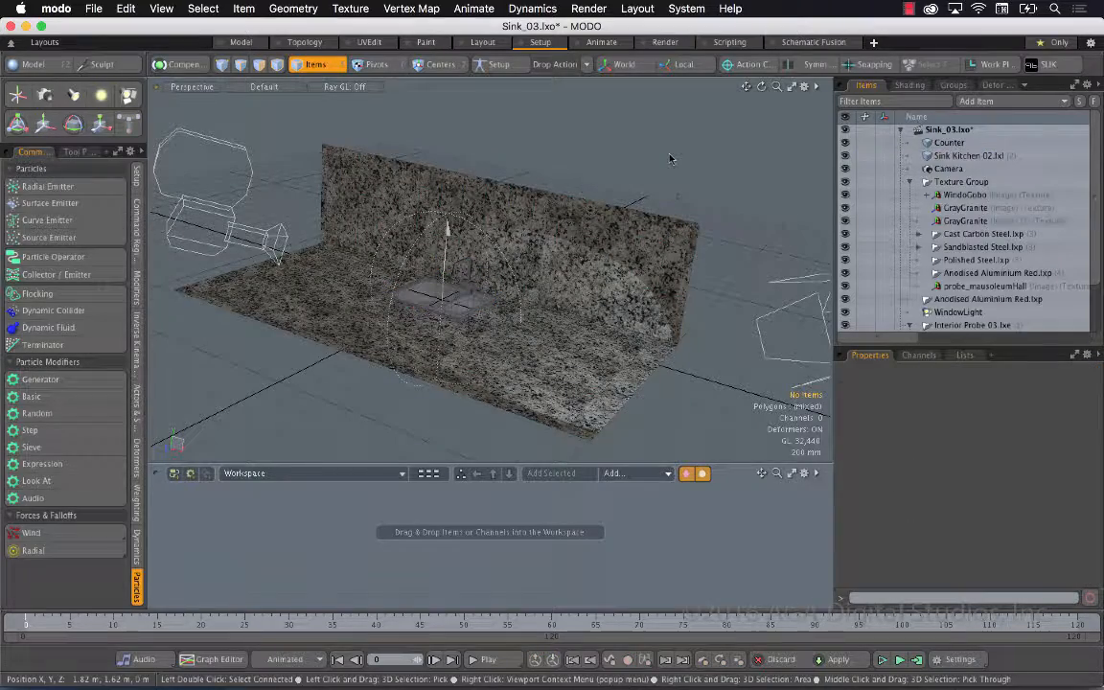
left_click_drag(777, 88, 848, 91)
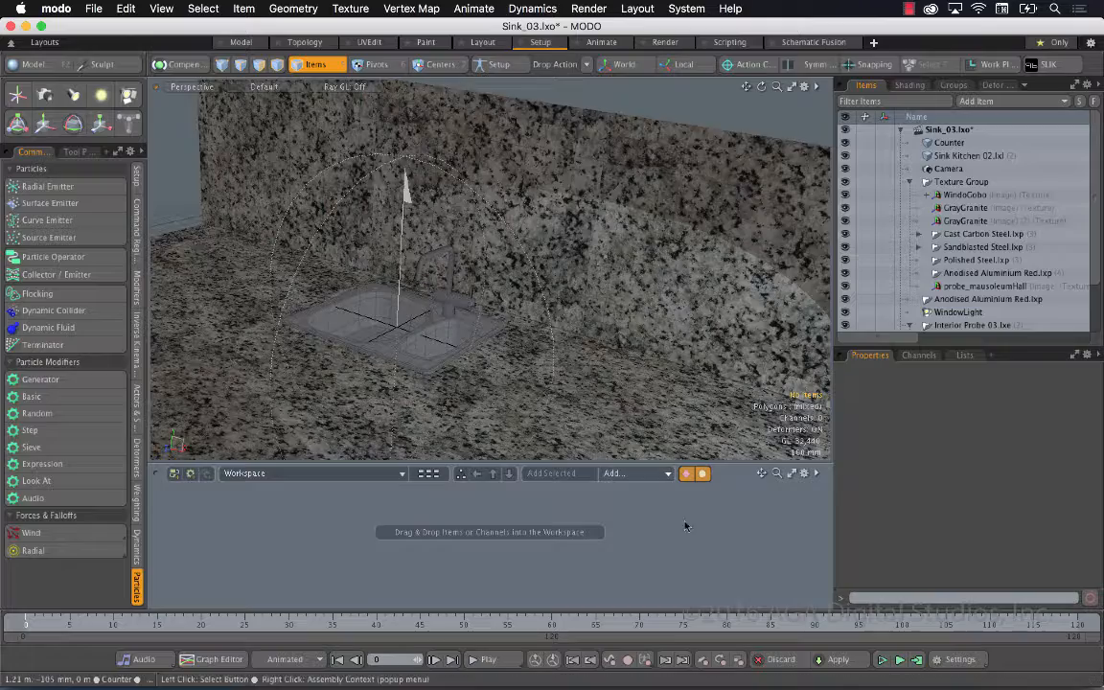
Set the radial emitter's cone angle to 20° and preview the particle emission
scroll(949, 249, "down", 3)
left_click(966, 313)
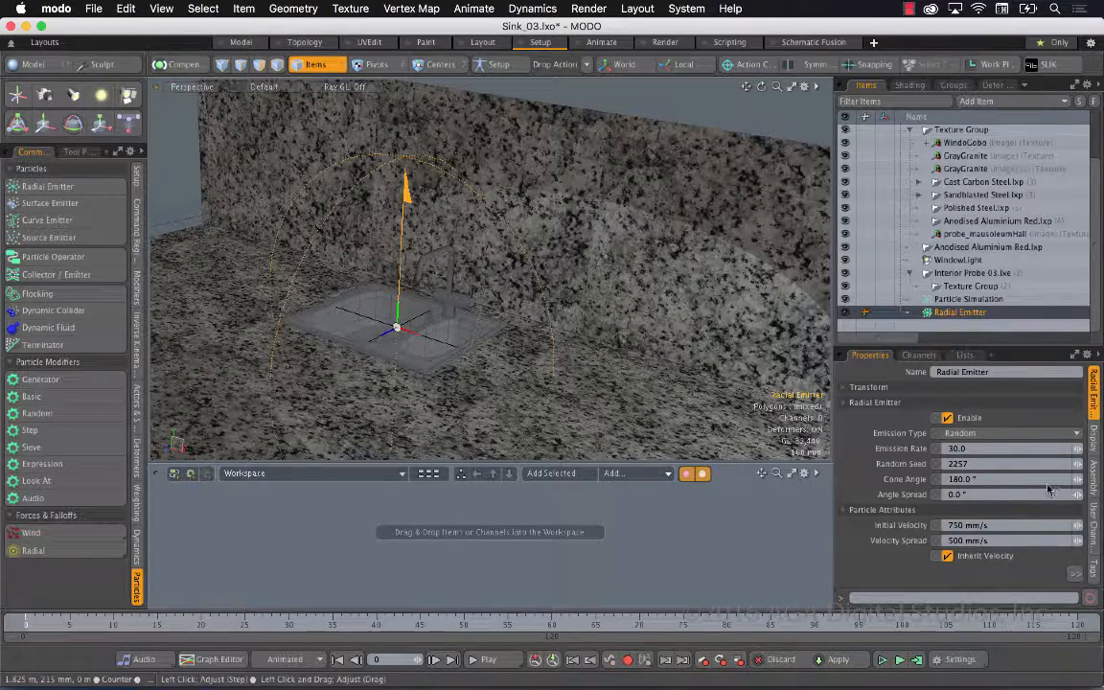
left_click_drag(1077, 479, 1039, 480)
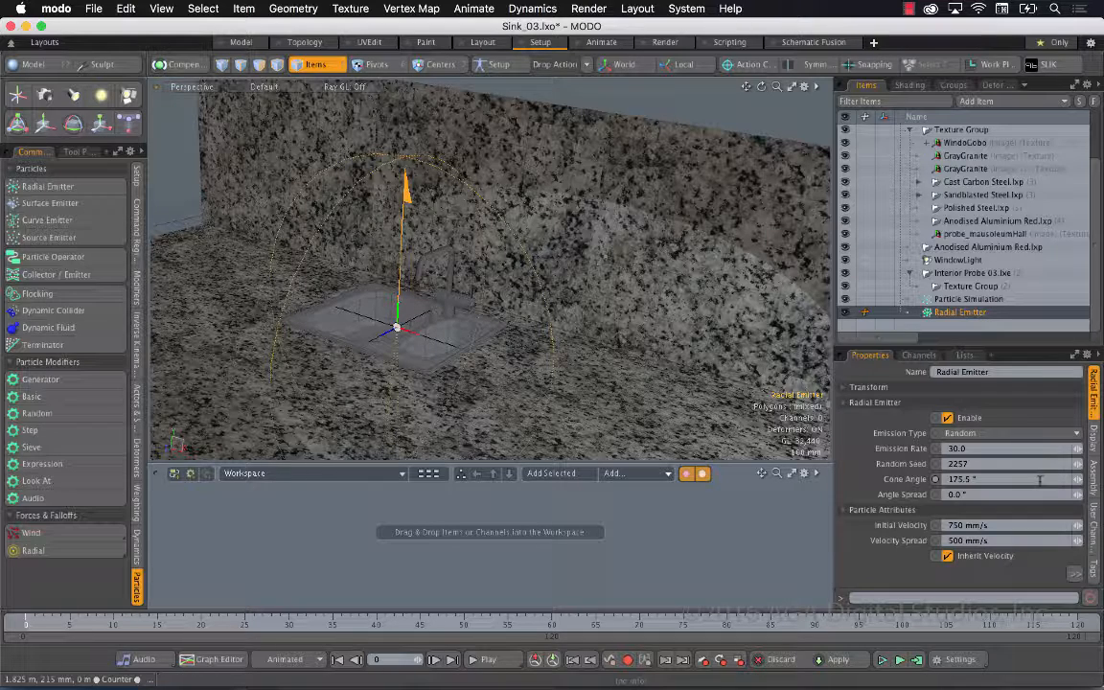
key("Return")
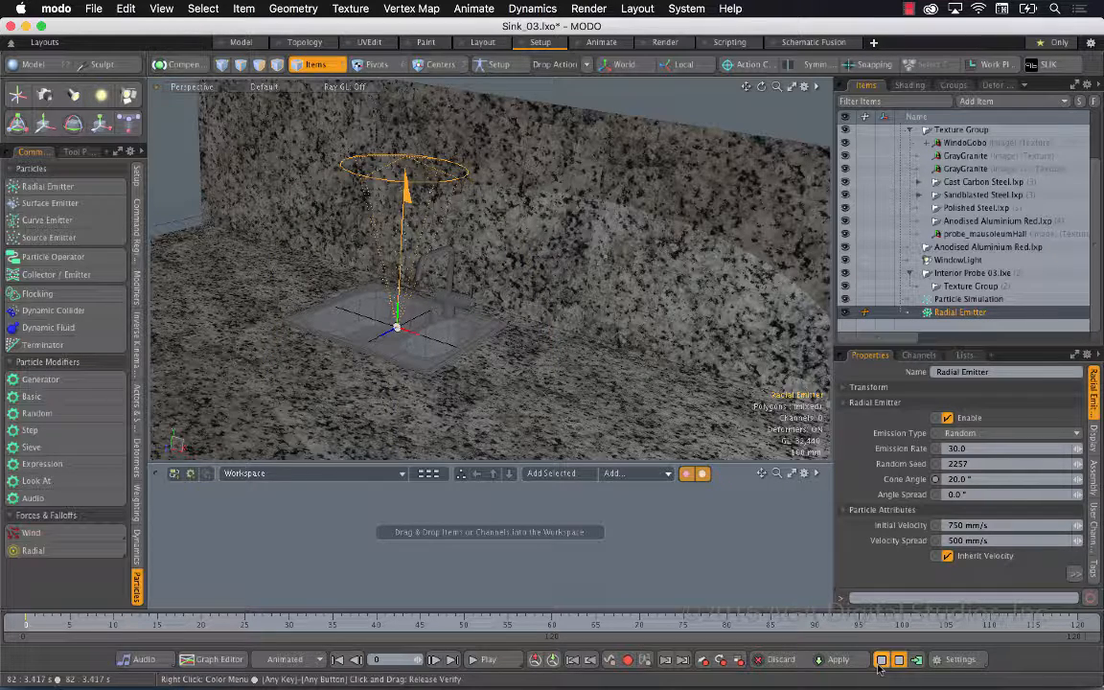
left_click(880, 660)
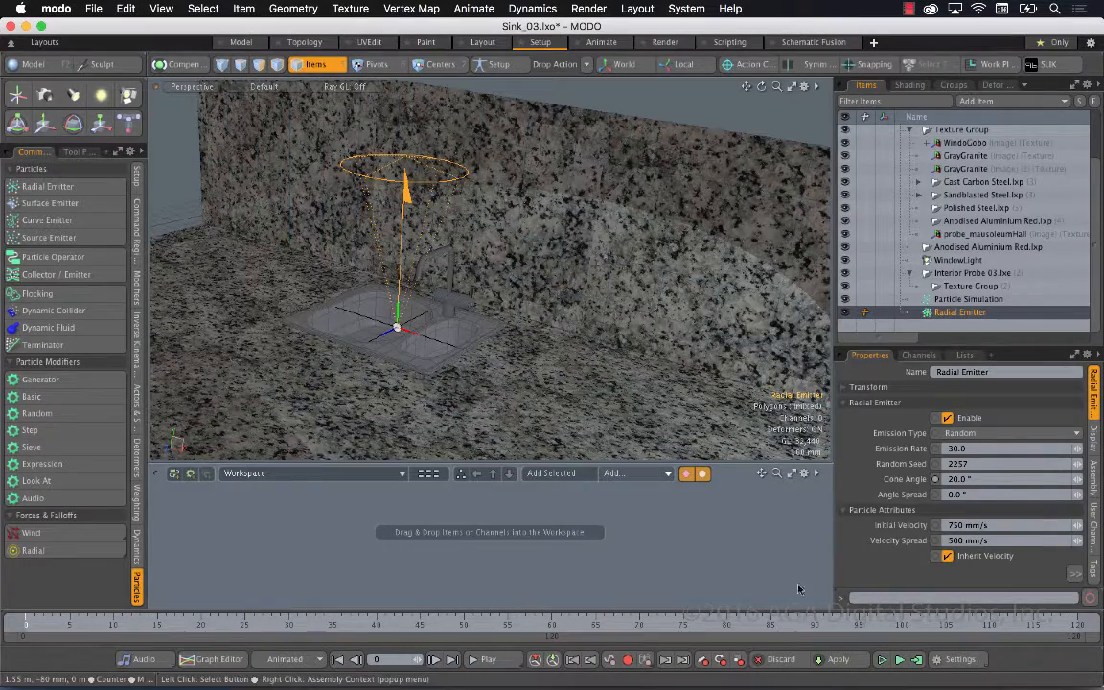
Rotate the radial emitter 180° about X so that it points downward, and show its transform values
key("e")
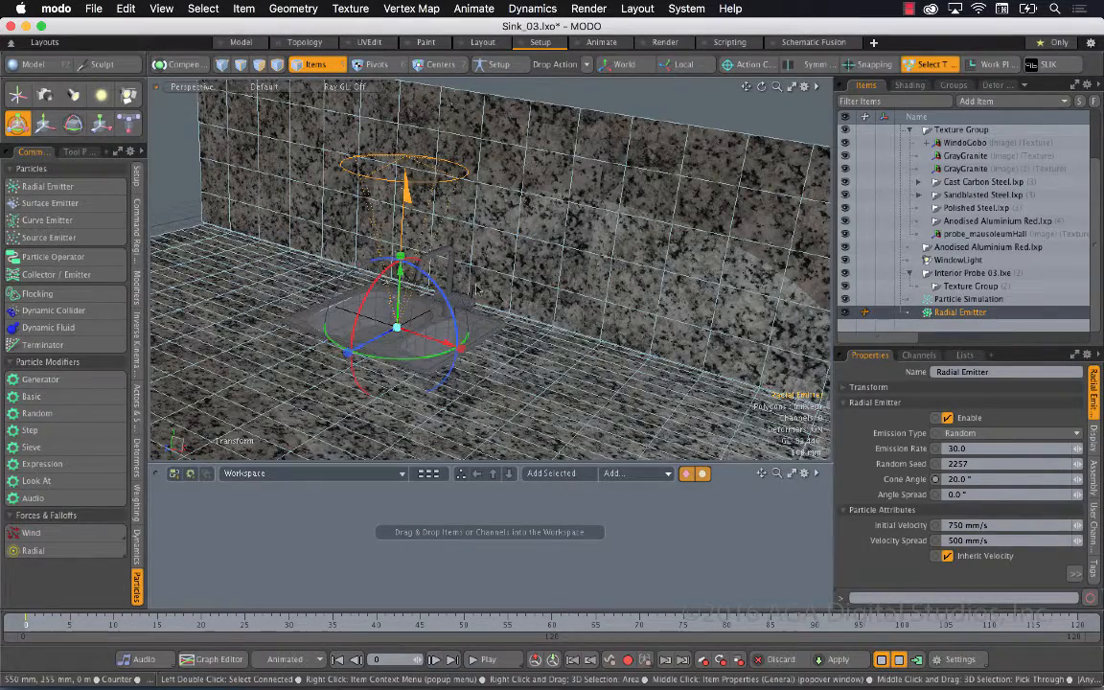
left_click_drag(374, 282, 335, 379)
left_click(868, 387)
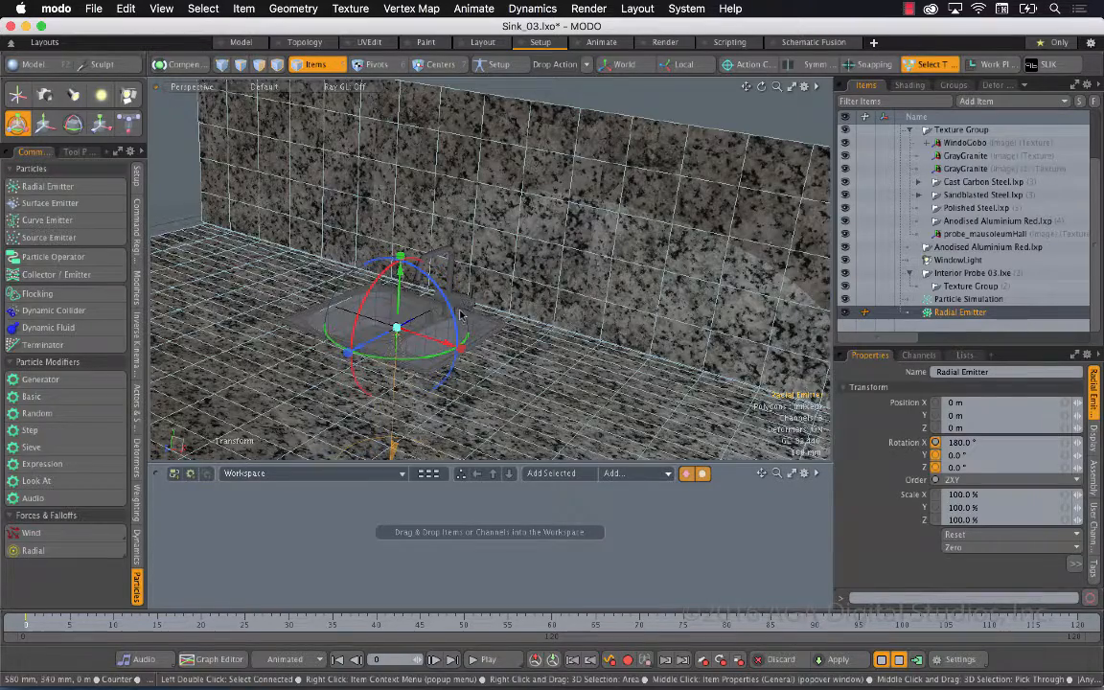
In the right view, raise the radial emitter to Y 275 mm and move it to Z 40 mm, beneath the faucet's spout
key("ctrl+space")
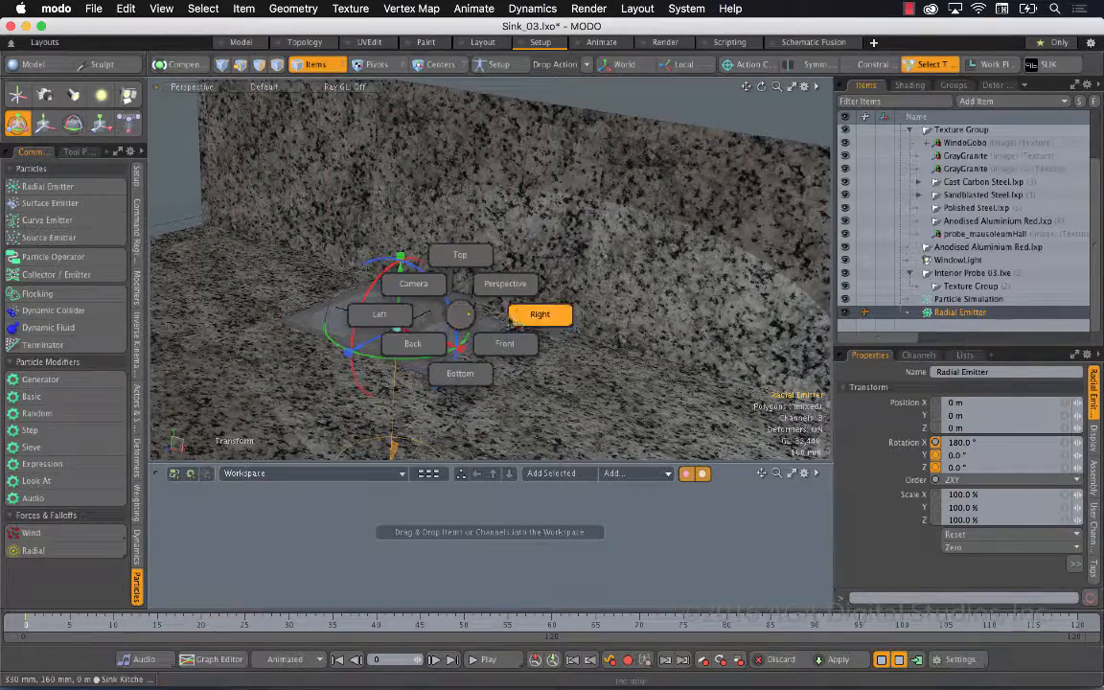
left_click(517, 321)
left_click_drag(490, 307, 490, 230)
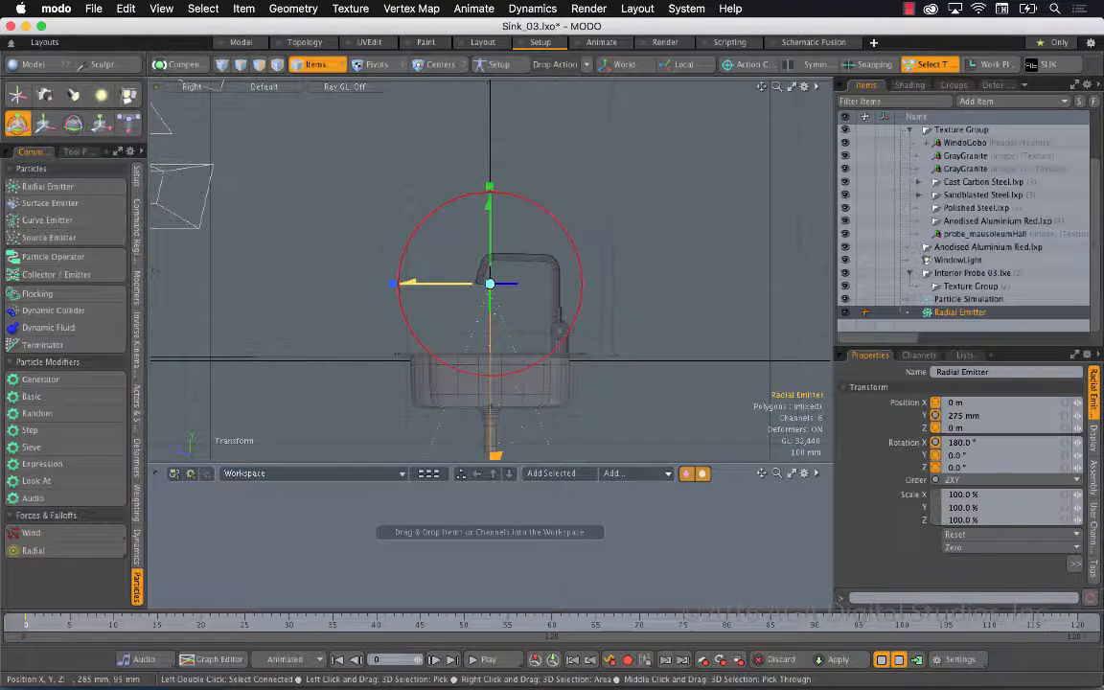
left_click_drag(461, 286, 451, 287)
In the front view, move the radial emitter to X 125 mm and lower it to Y 161 mm
key("ctrl+space")
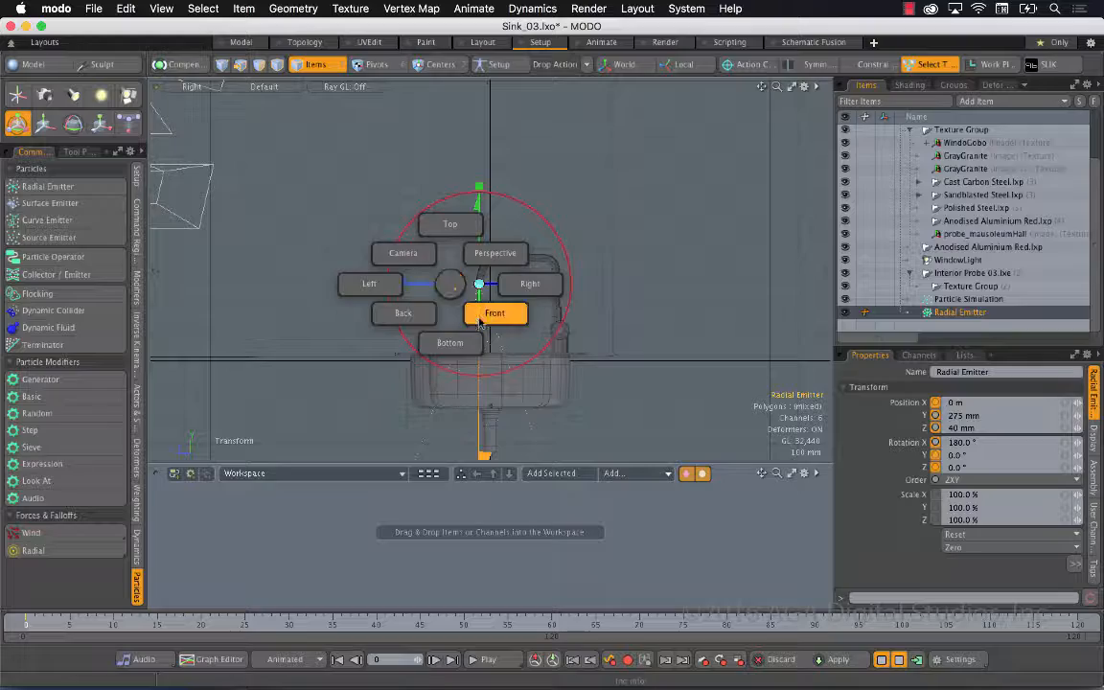
left_click(456, 295)
left_click_drag(449, 290, 484, 288)
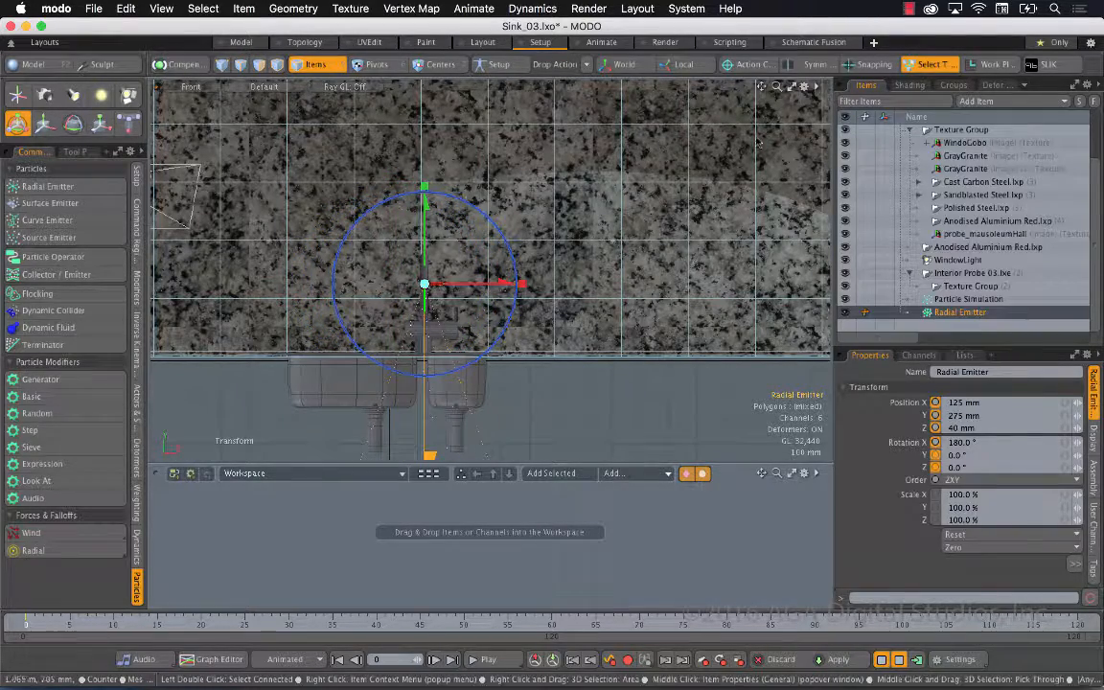
left_click_drag(777, 86, 809, 86)
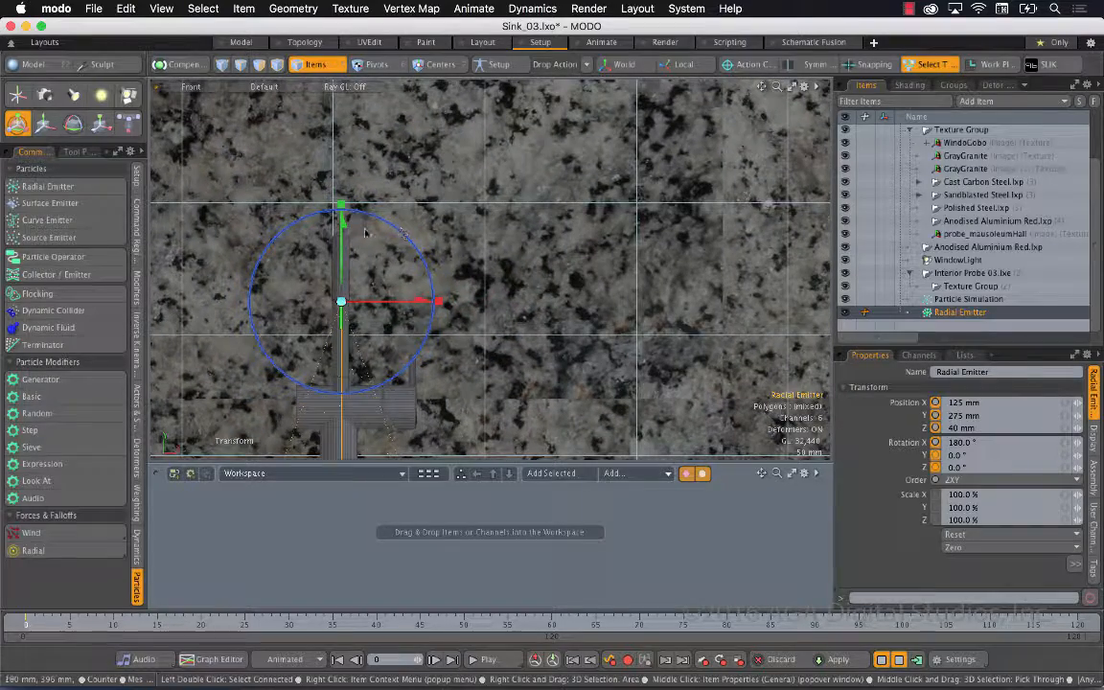
left_click_drag(341, 221, 341, 297)
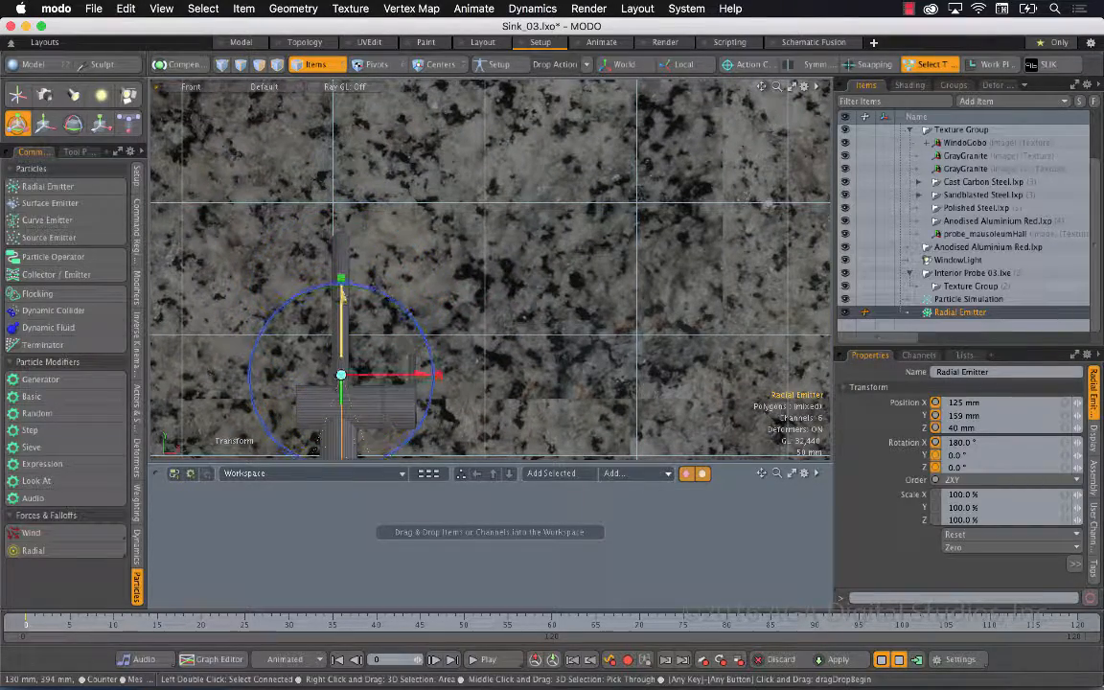
key("ctrl+space")
left_click(387, 265)
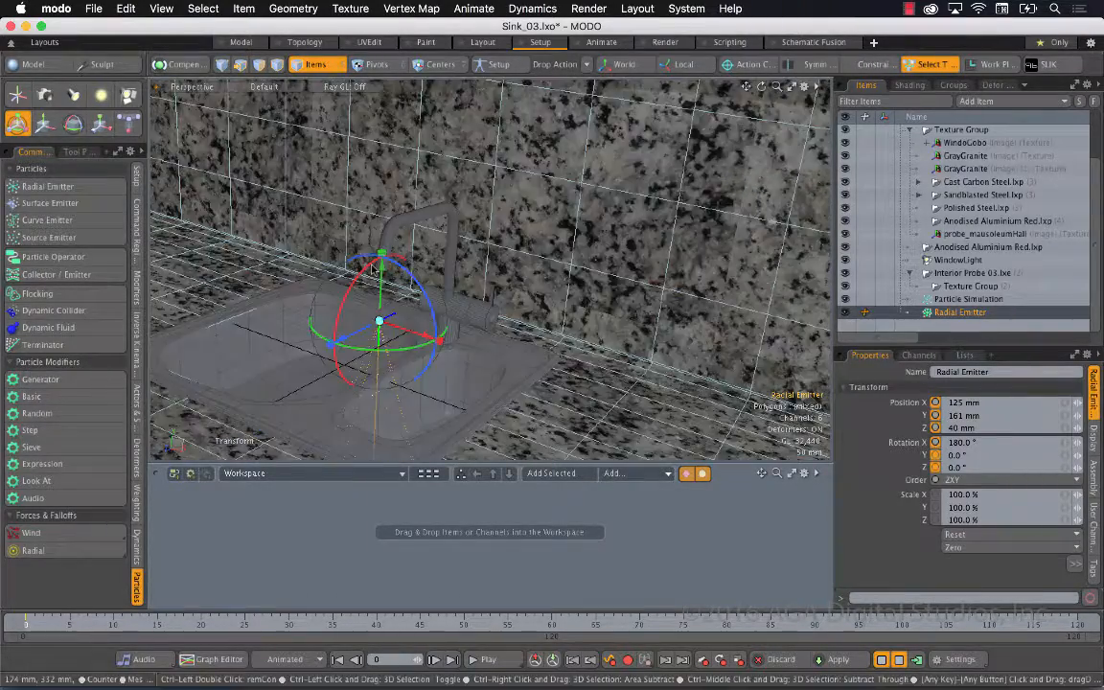
left_click_drag(746, 86, 826, 88)
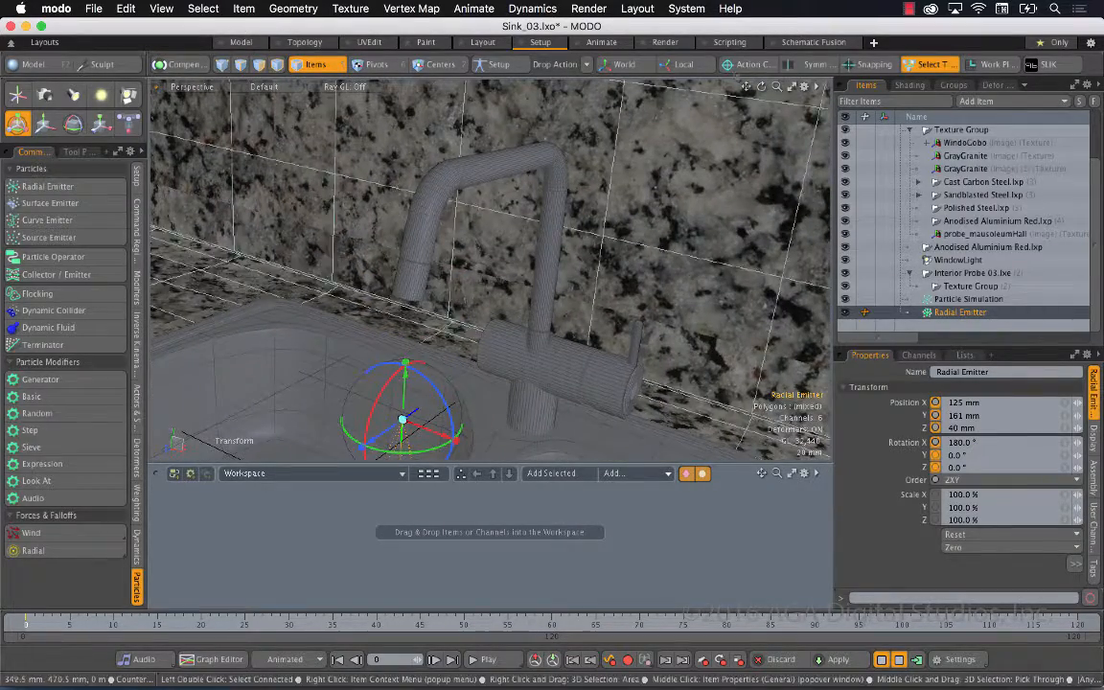
Raise the radial emitter to Y 288.5 mm, at the opening of the faucet's spout, and check its placement from below
left_click_drag(400, 394, 410, 258)
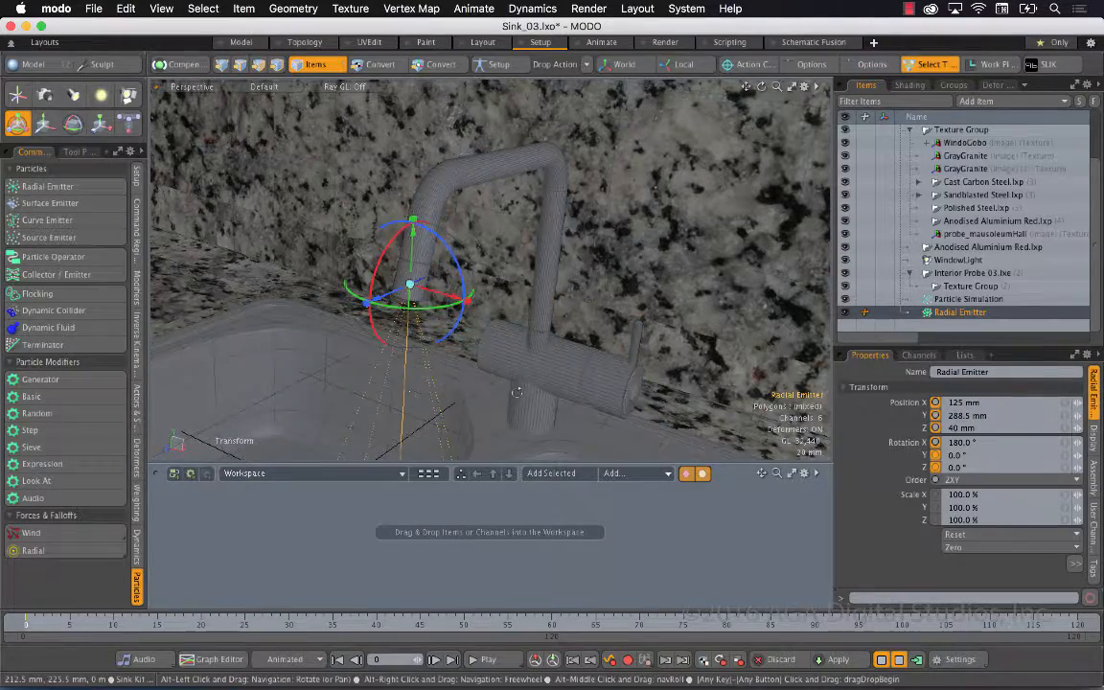
left_click_drag(416, 307, 389, 263, "alt")
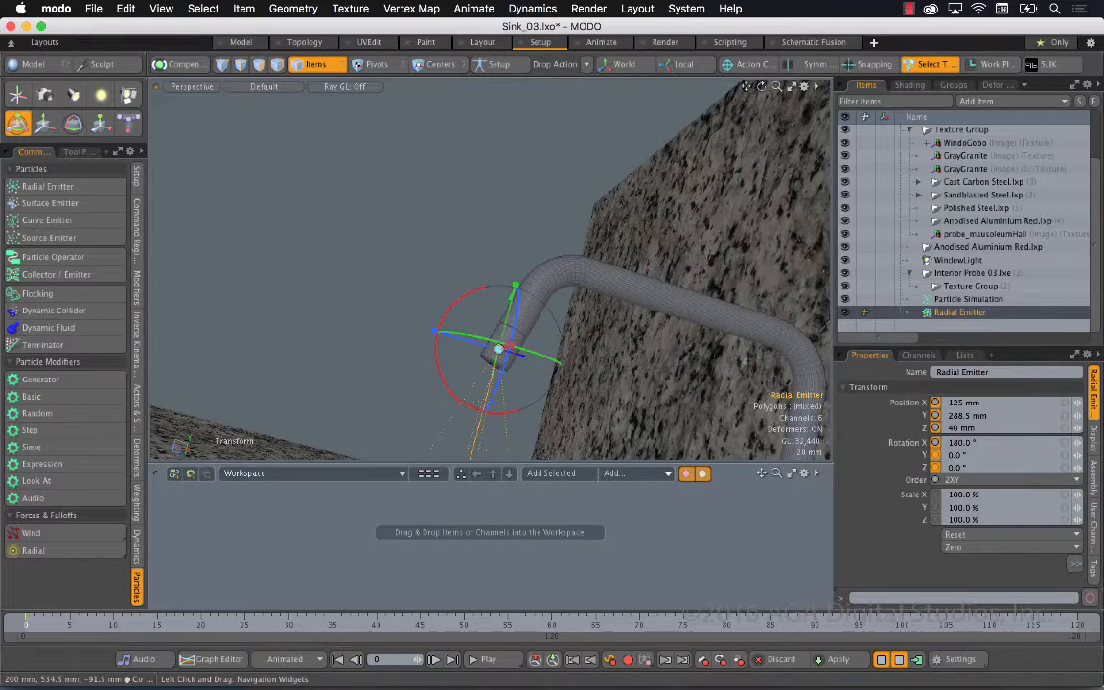
left_click_drag(745, 87, 651, 2)
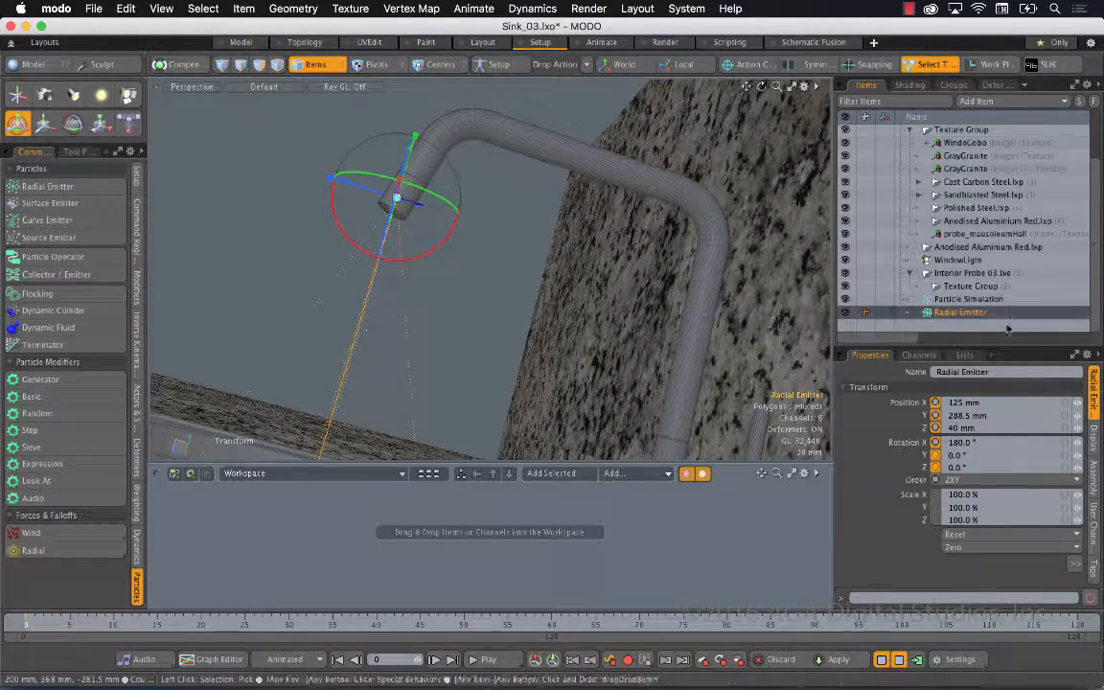
Set the radial emitter's emission rate to 450
left_click_drag(1006, 343, 1006, 161)
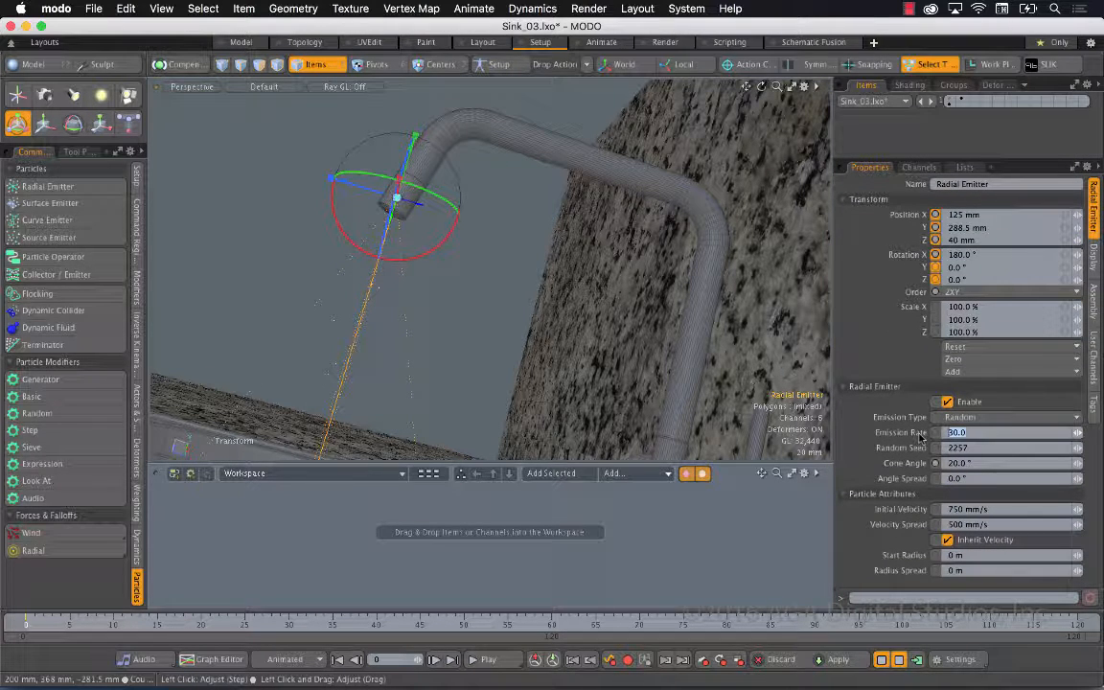
type("450")
key("Return")
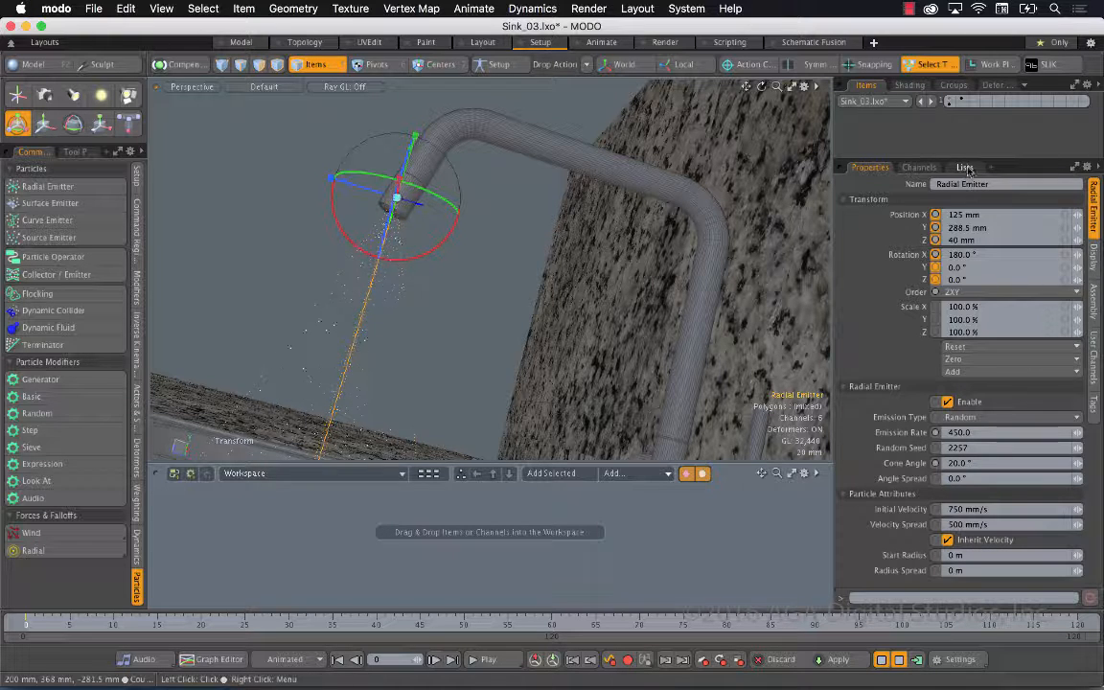
Set the emitter's cone angle to 10.9°, angle spread to 8.1°, initial velocity to 426 mm/s and velocity spread to 141 mm/s
left_click_drag(870, 160, 870, 271)
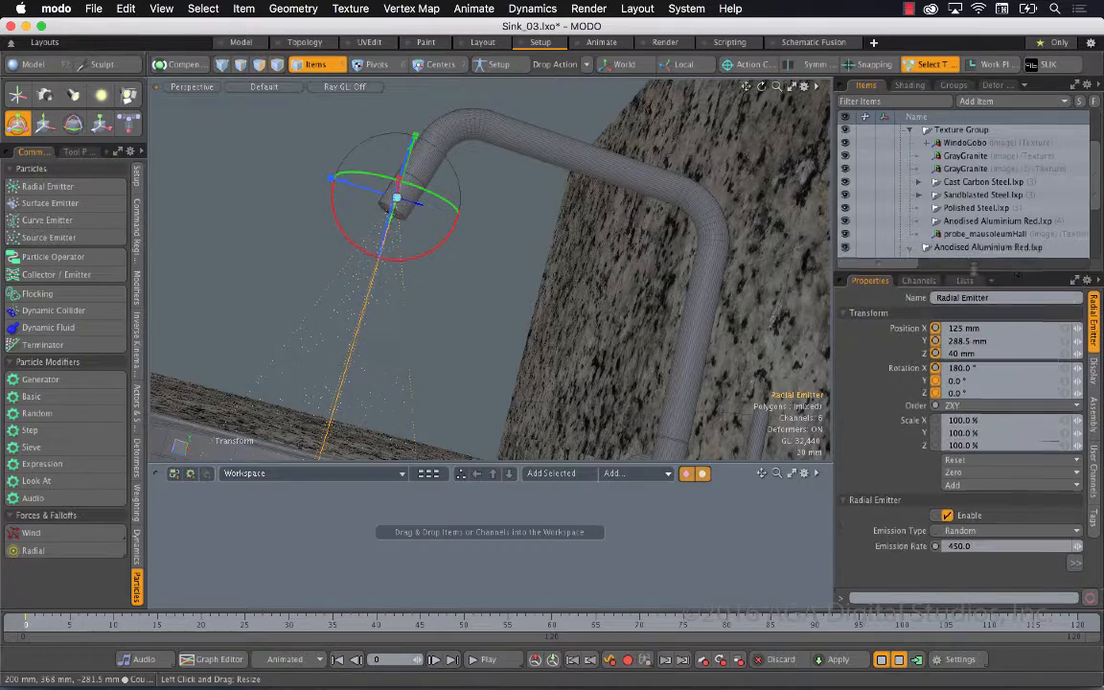
left_click(909, 129)
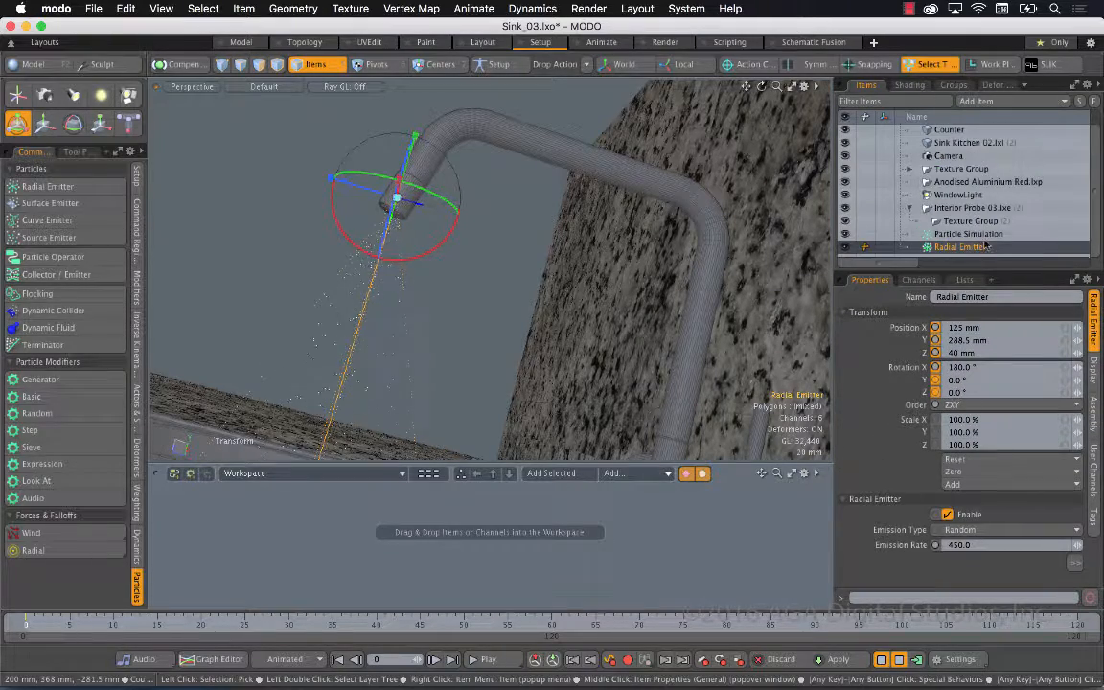
left_click(862, 311)
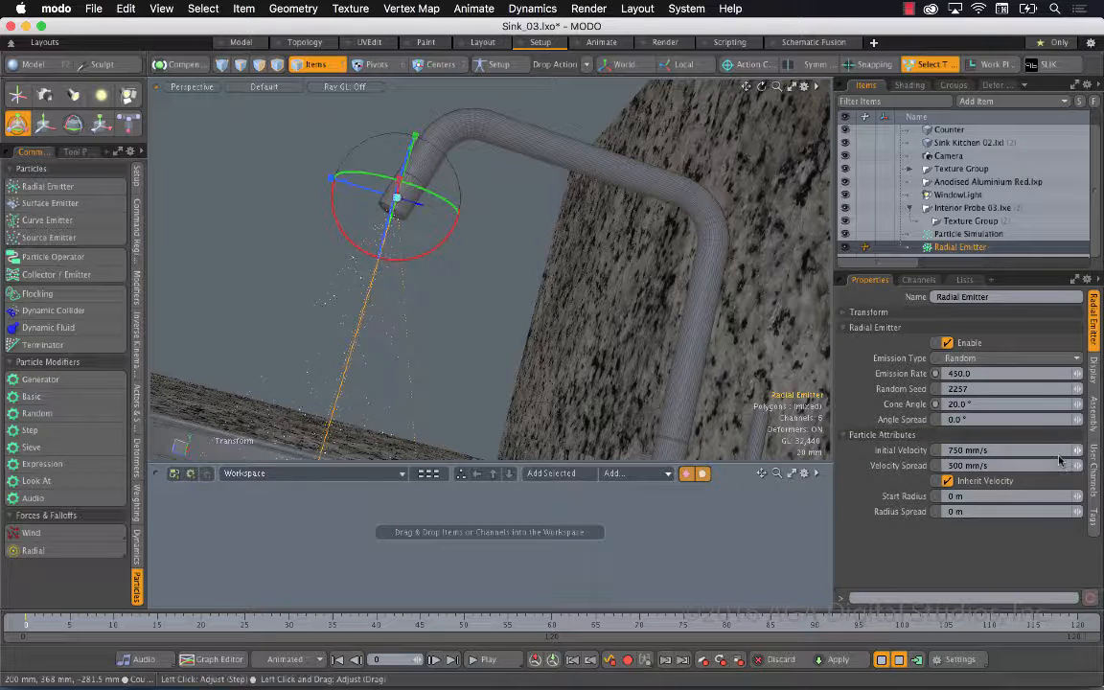
left_click_drag(1077, 450, 1062, 451)
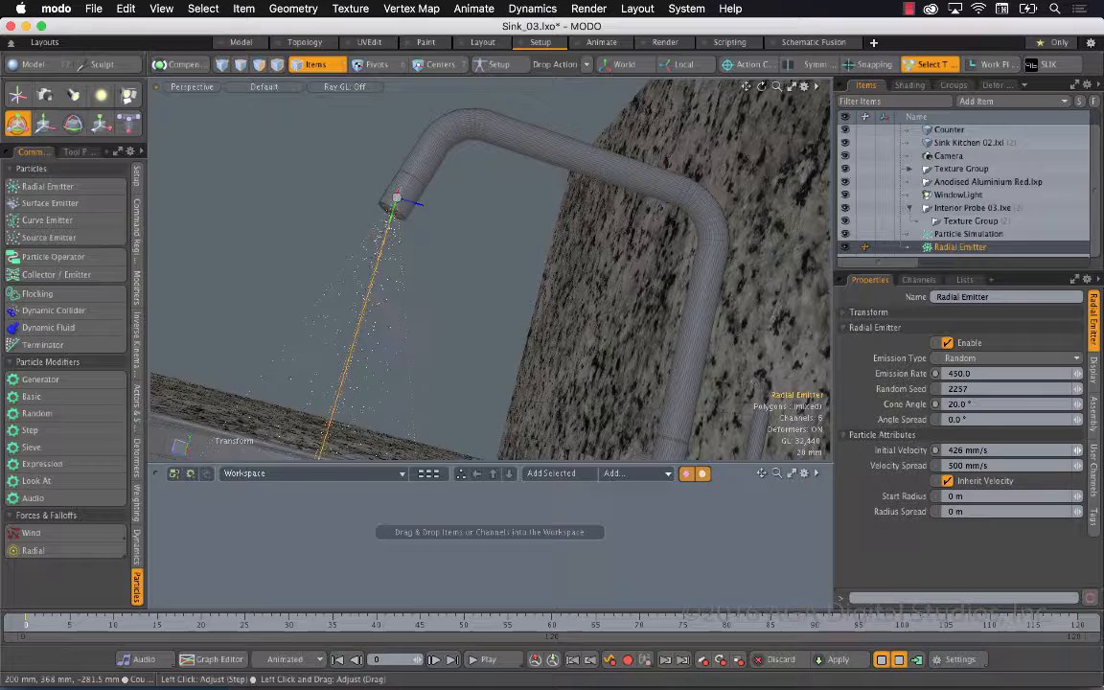
left_click_drag(1077, 451, 1076, 458)
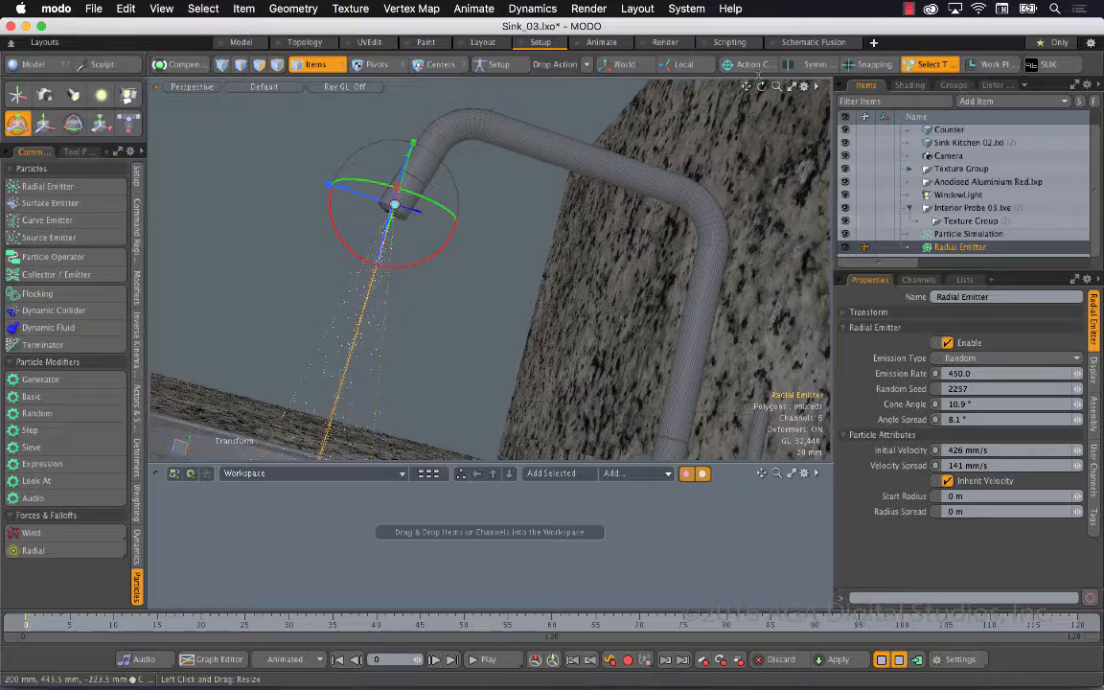
Make the kitchen sink mesh a static rigid body
left_click_drag(777, 86, 711, 87)
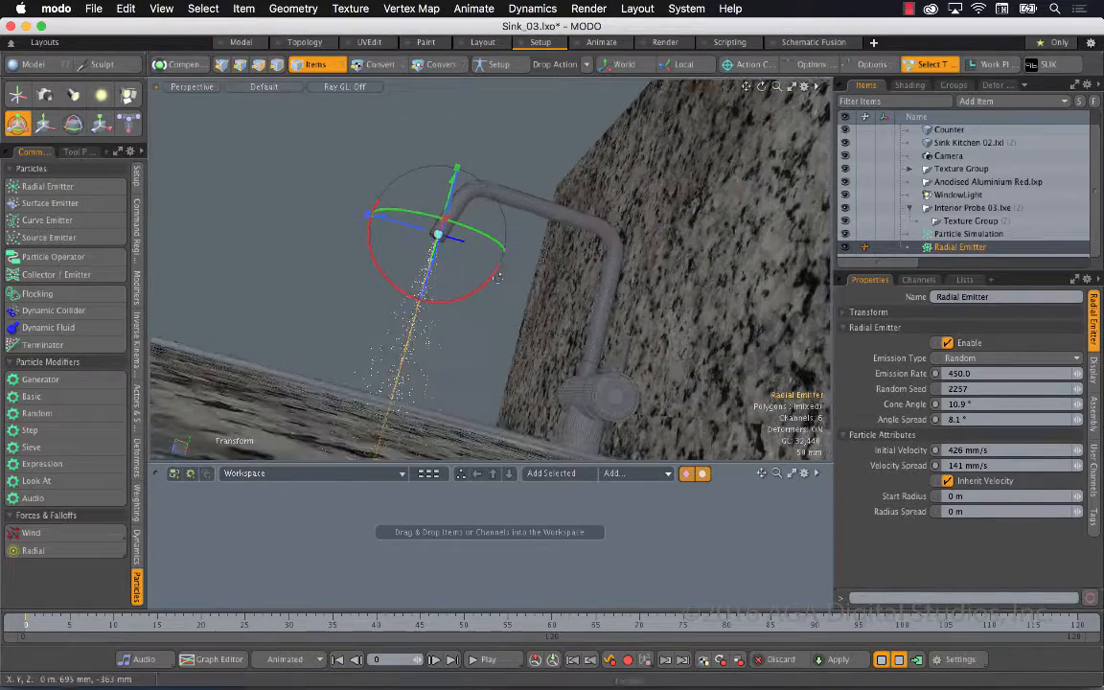
mouse_move(492, 304)
left_mouse_down("alt")
mouse_move(471, 456)
mouse_move(409, 350)
mouse_move(451, 316)
left_mouse_up("alt")
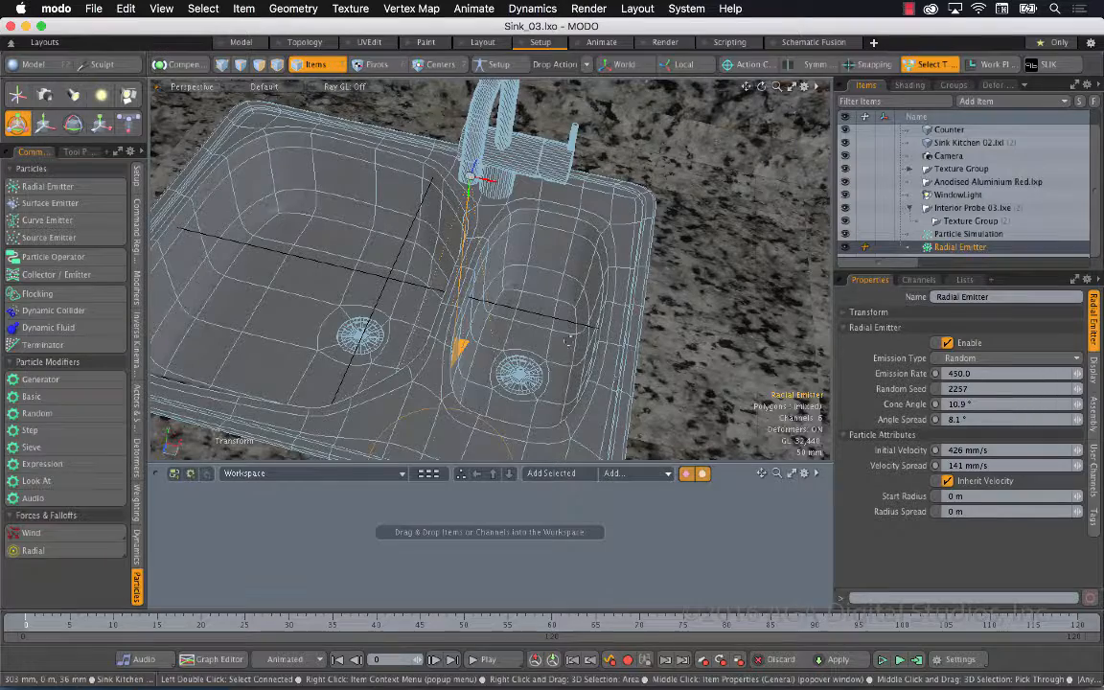
left_click_drag(568, 339, 527, 268, "alt")
left_click(525, 264)
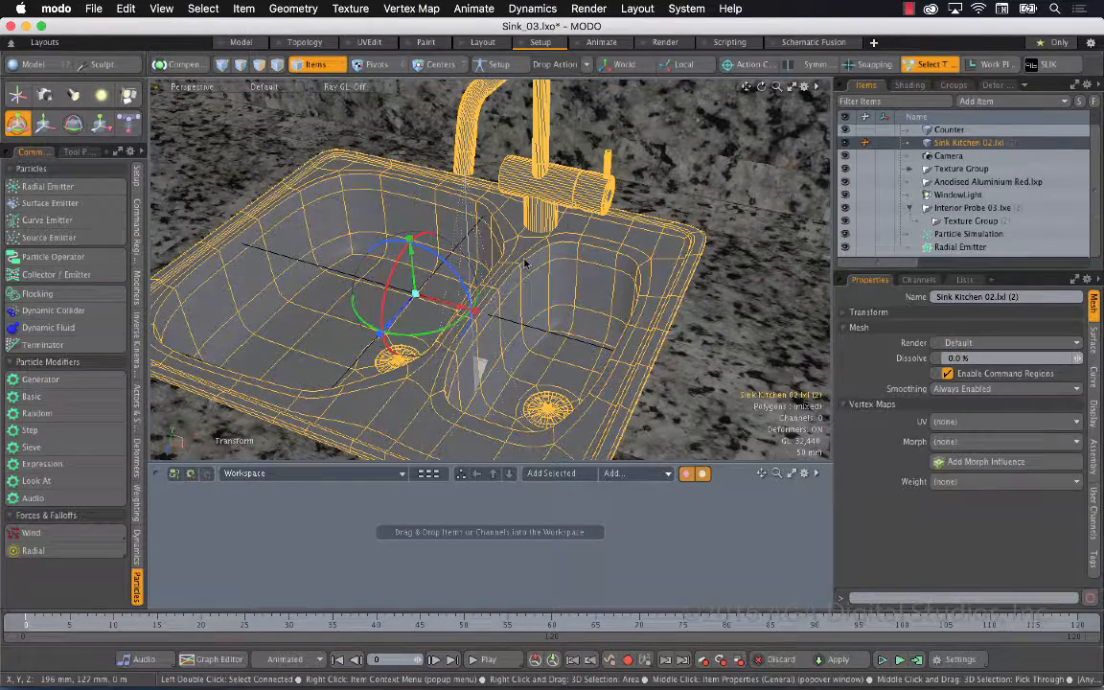
left_click(136, 544)
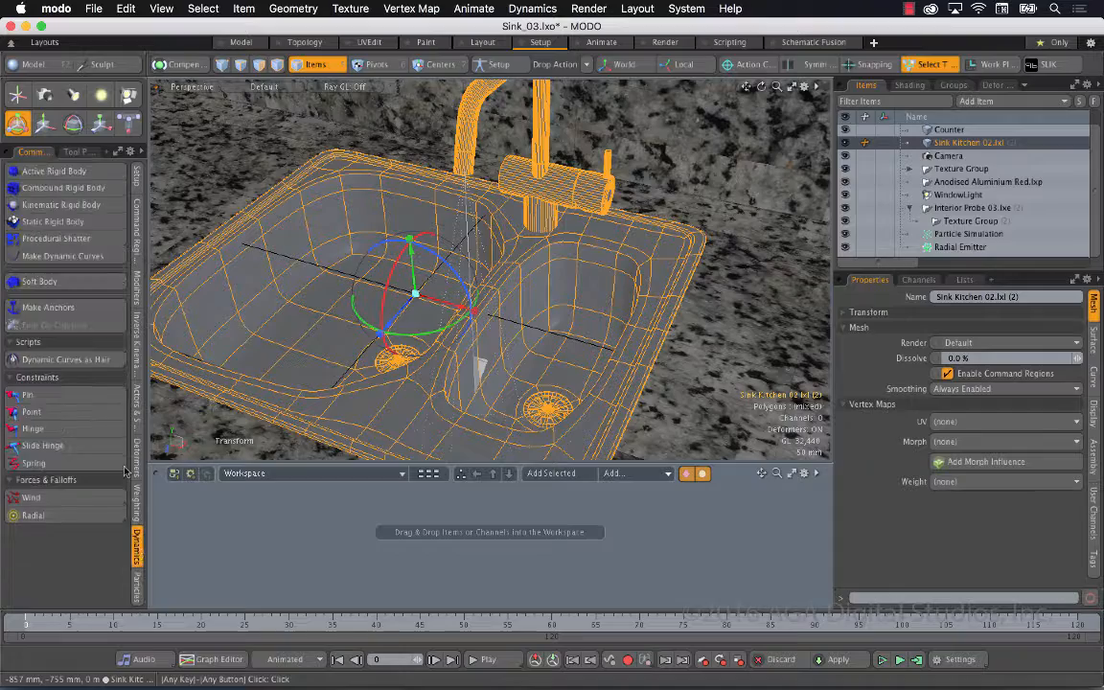
left_click(115, 224)
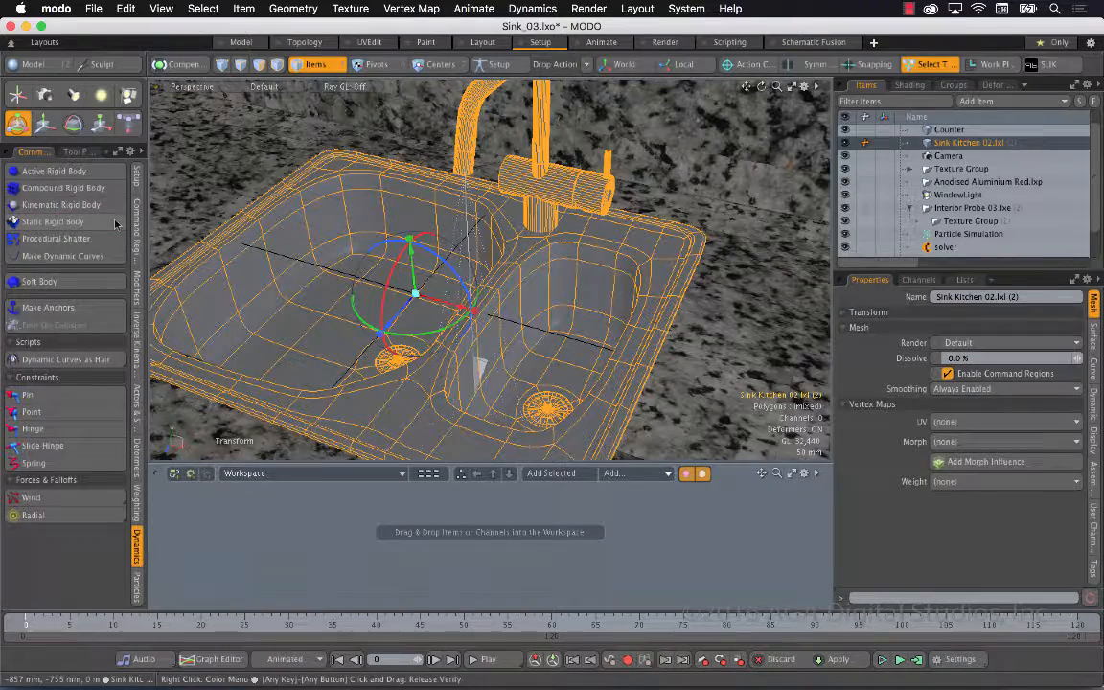
Add the Particle Simulation, solver and Radial Emitter items to the schematic workspace and spread their nodes apart
left_click(910, 209)
left_click(963, 222)
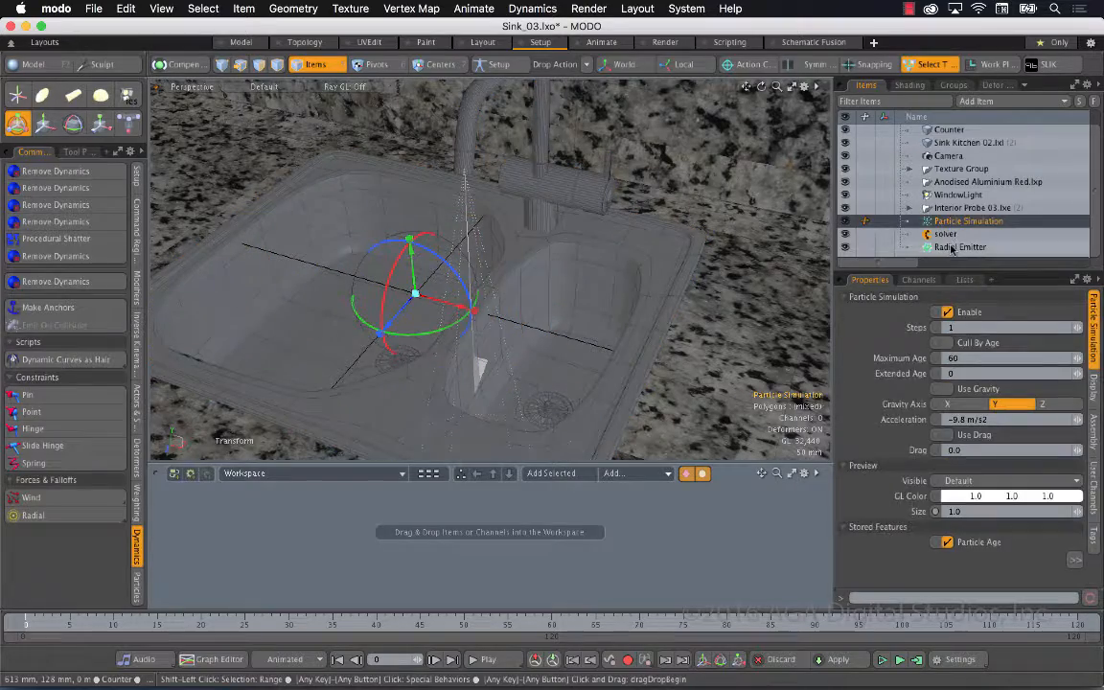
left_click(952, 247, "shift")
left_click_drag(450, 532, 436, 361)
left_click(448, 596)
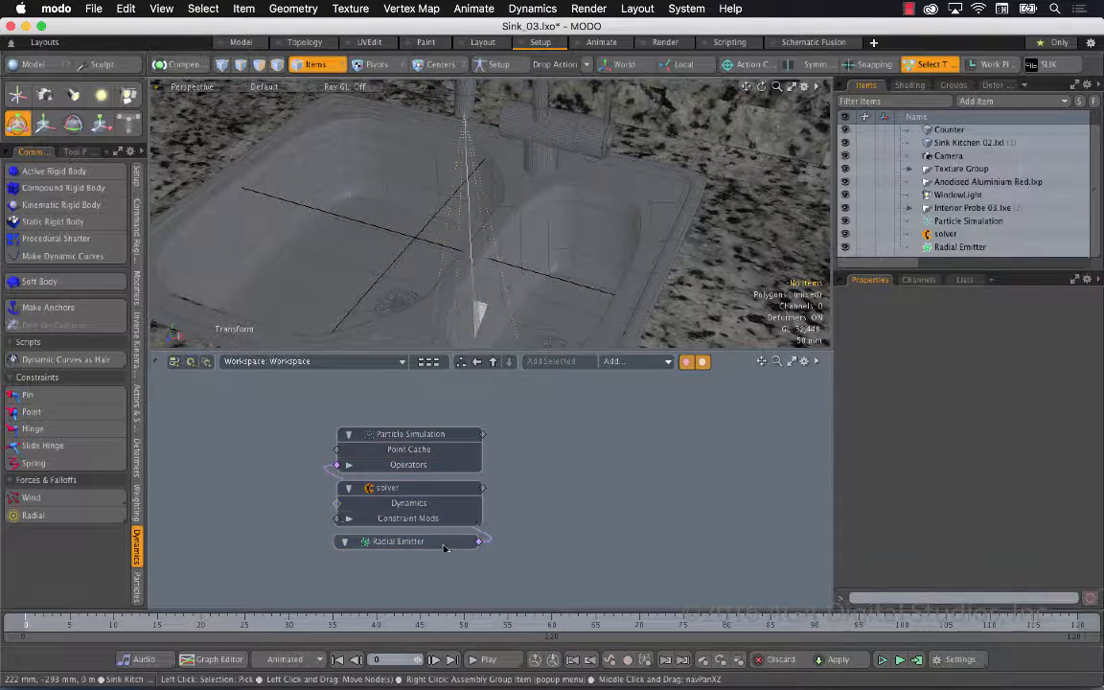
left_click_drag(445, 542, 261, 442)
left_click_drag(445, 495, 651, 465)
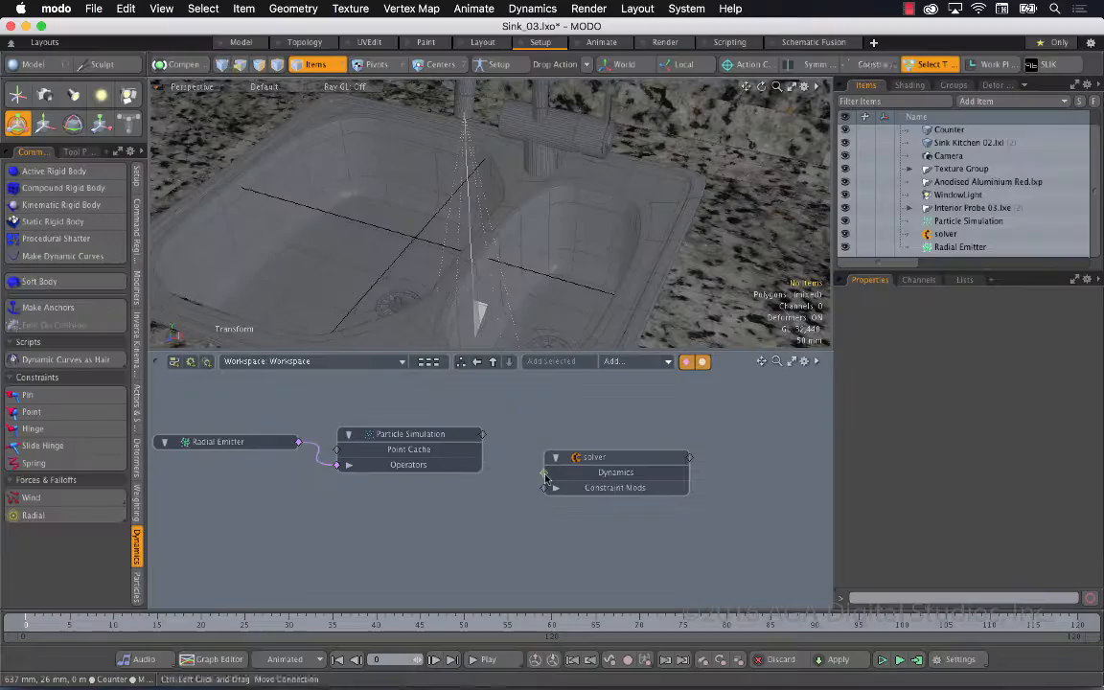
Add the Sink Kitchen 02.lxl mesh to the schematic and run the simulation preview
left_click_drag(967, 143, 427, 543)
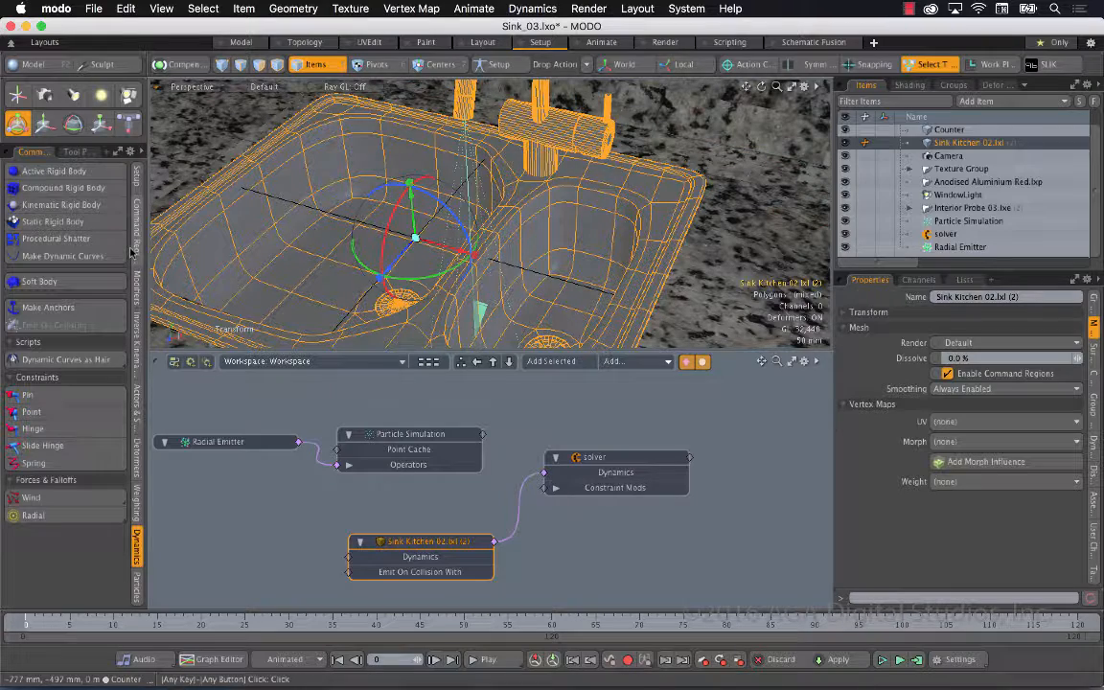
left_click(881, 659)
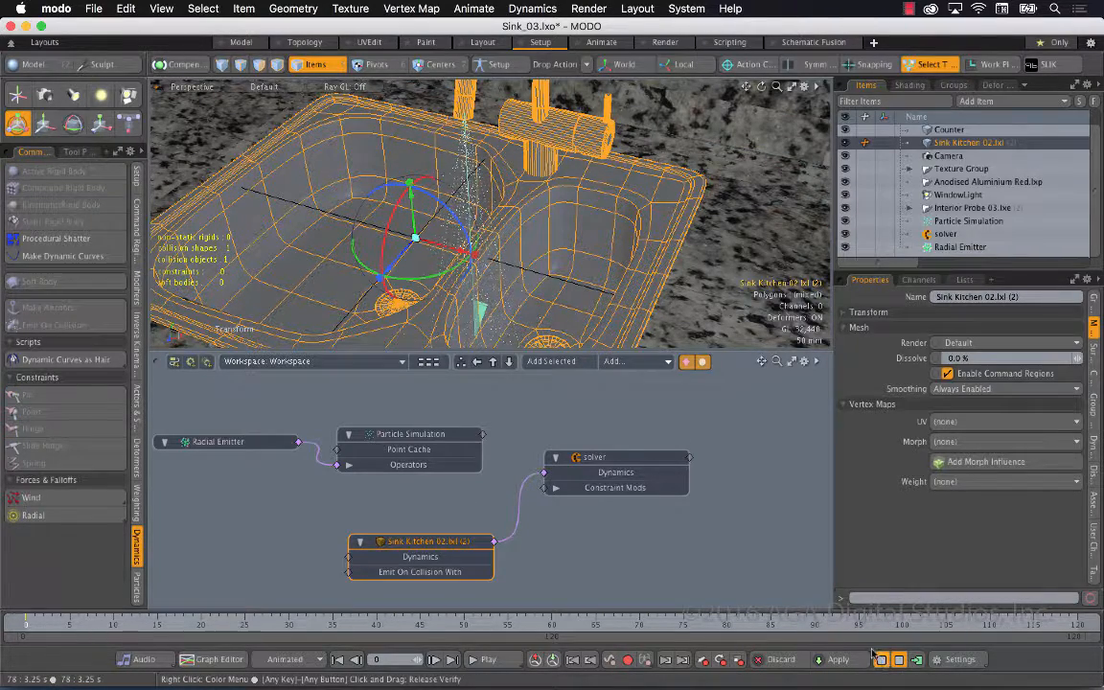
left_click_drag(496, 257, 428, 349, "alt")
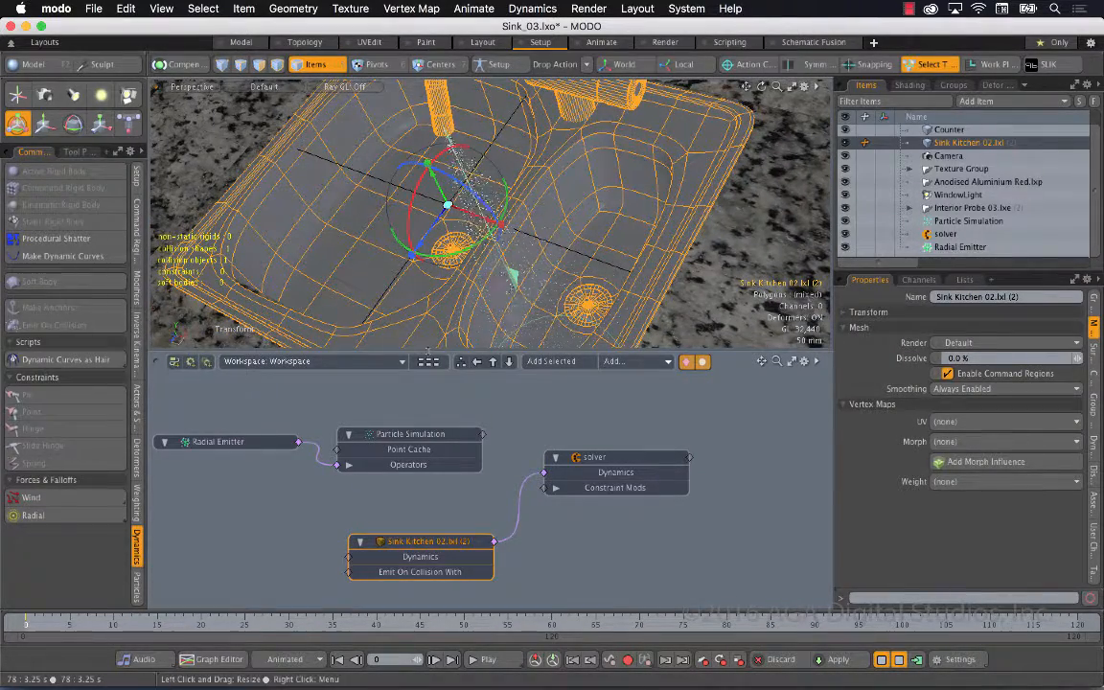
Create a Dynamic Collider and place it in the schematic below the Radial Emitter node
left_click(136, 582)
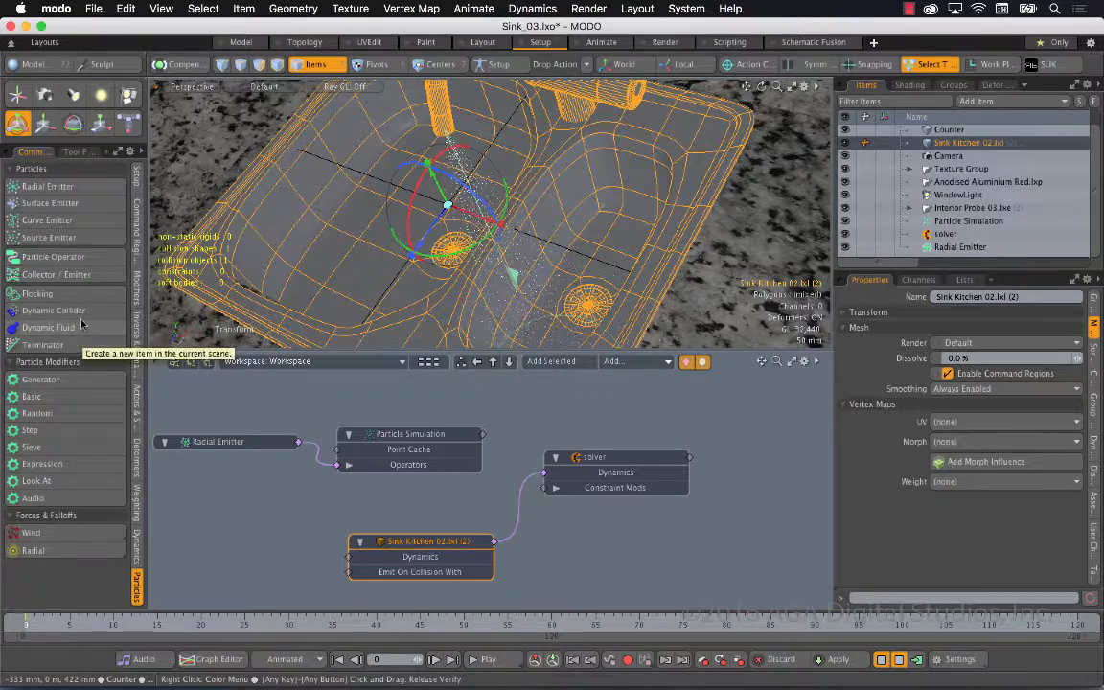
left_click(53, 309)
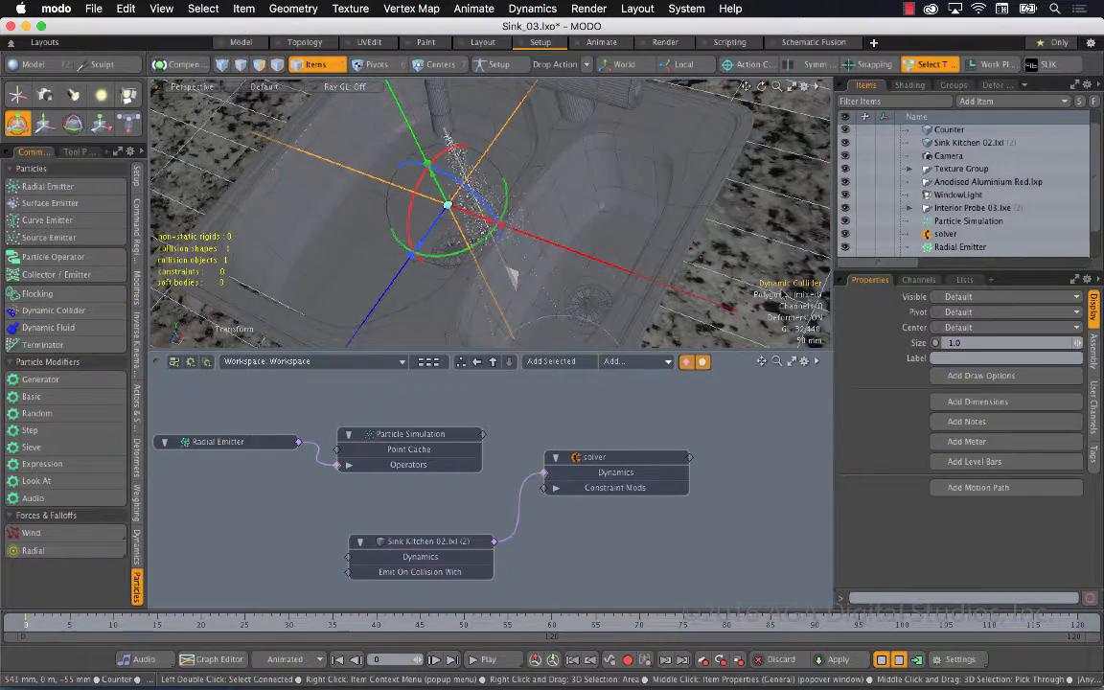
left_click_drag(708, 288, 613, 134, "alt")
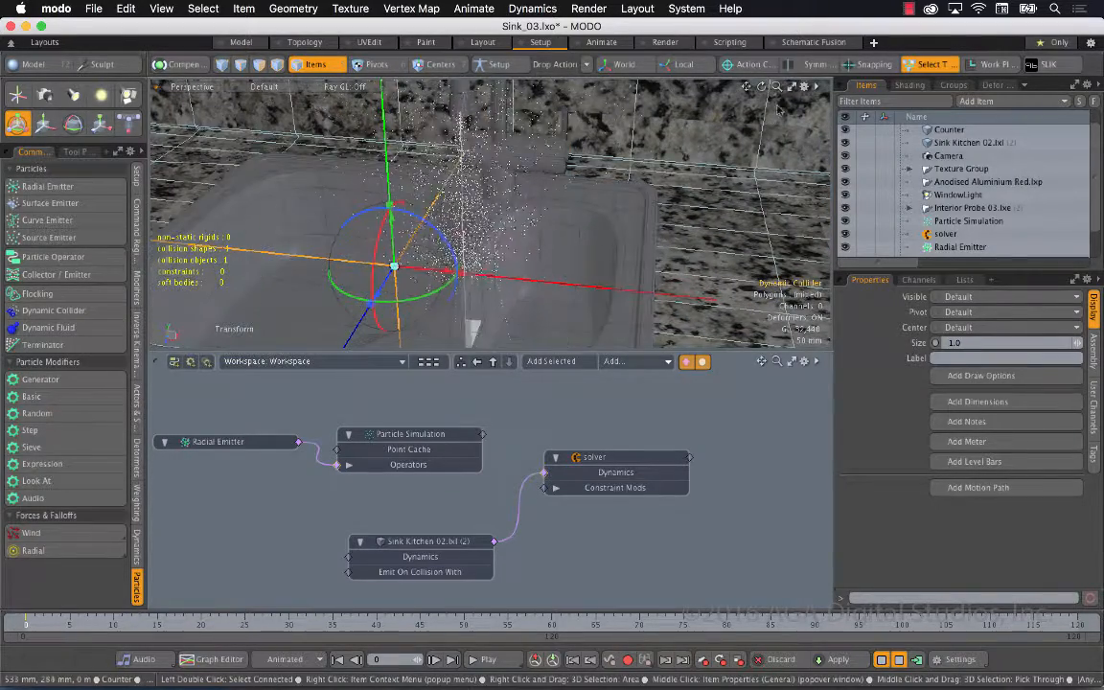
left_click_drag(777, 87, 739, 87)
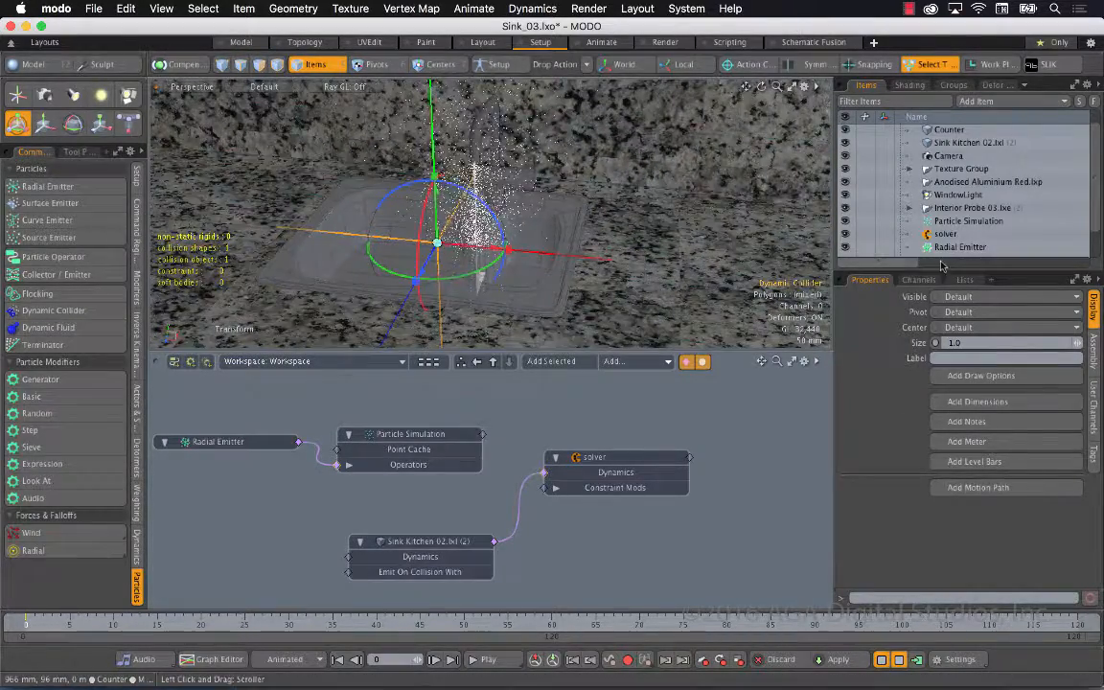
scroll(955, 244, "down", 1)
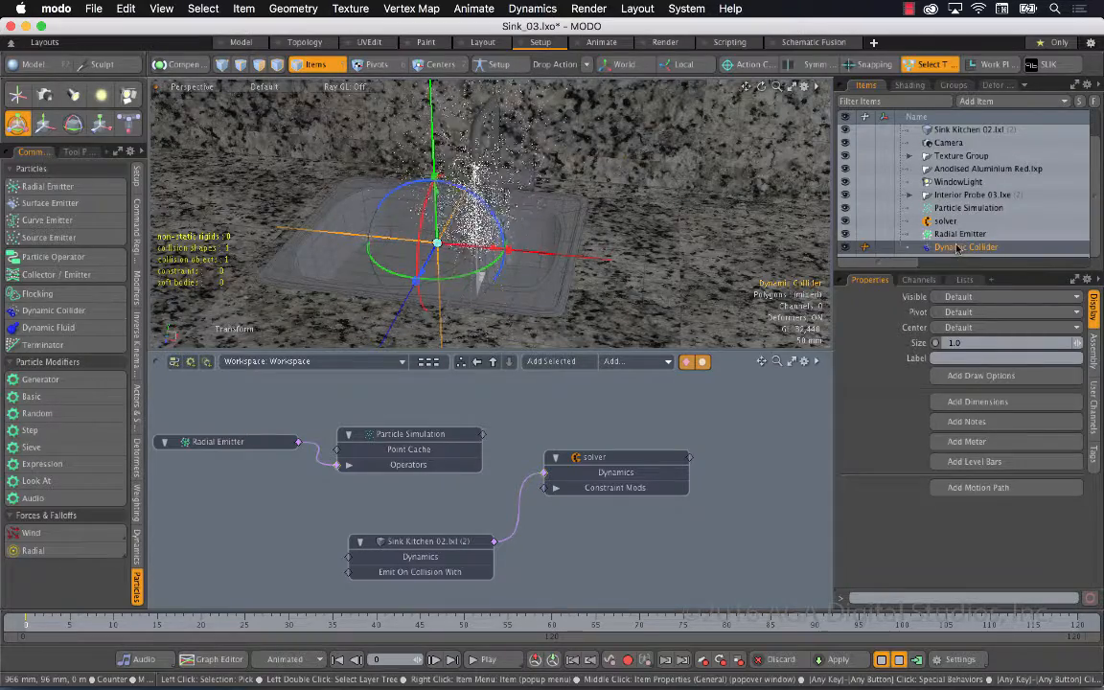
left_click_drag(955, 248, 230, 499)
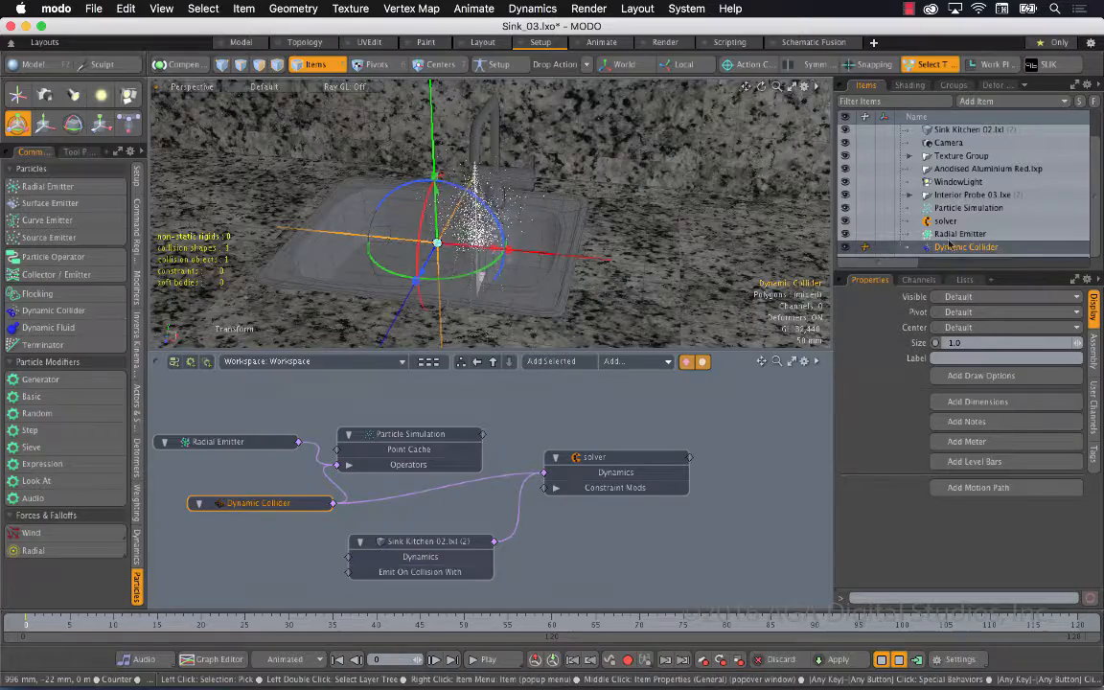
Enable gravity on the Particle Simulation and restart the simulation preview
left_click(968, 207)
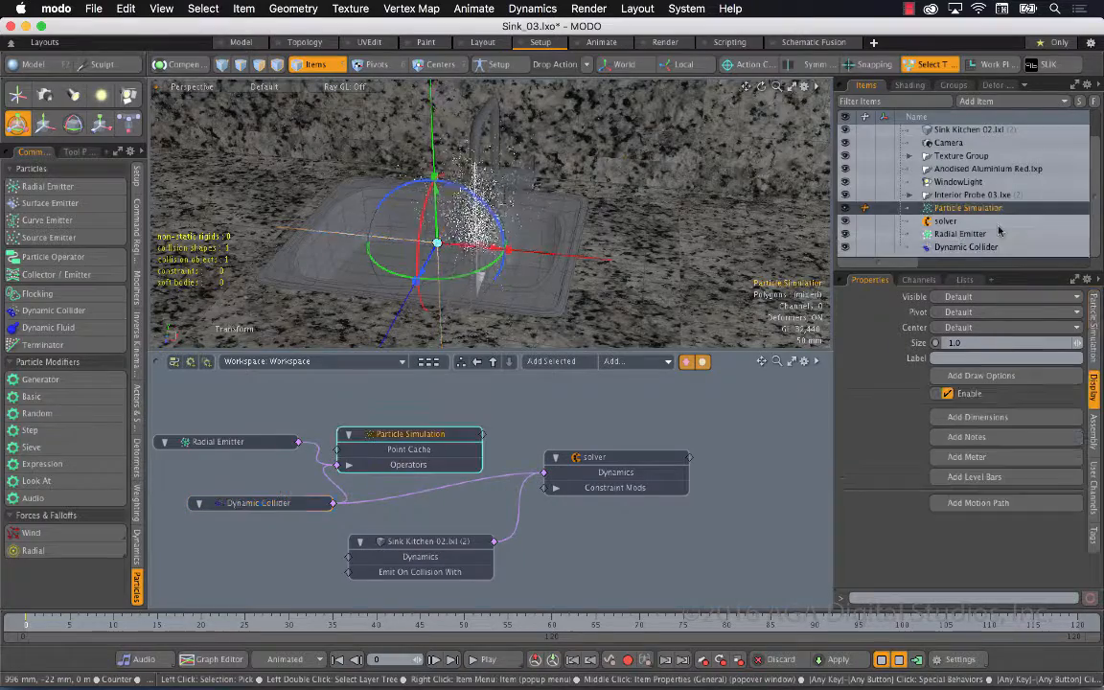
left_click(1091, 326)
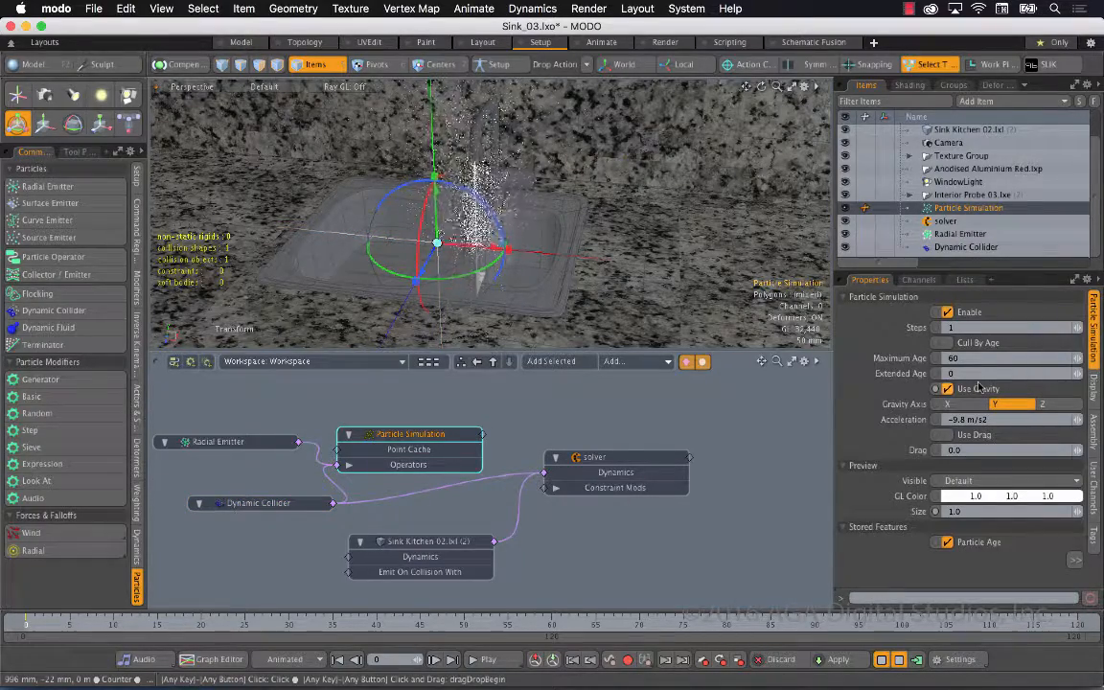
left_click(882, 660)
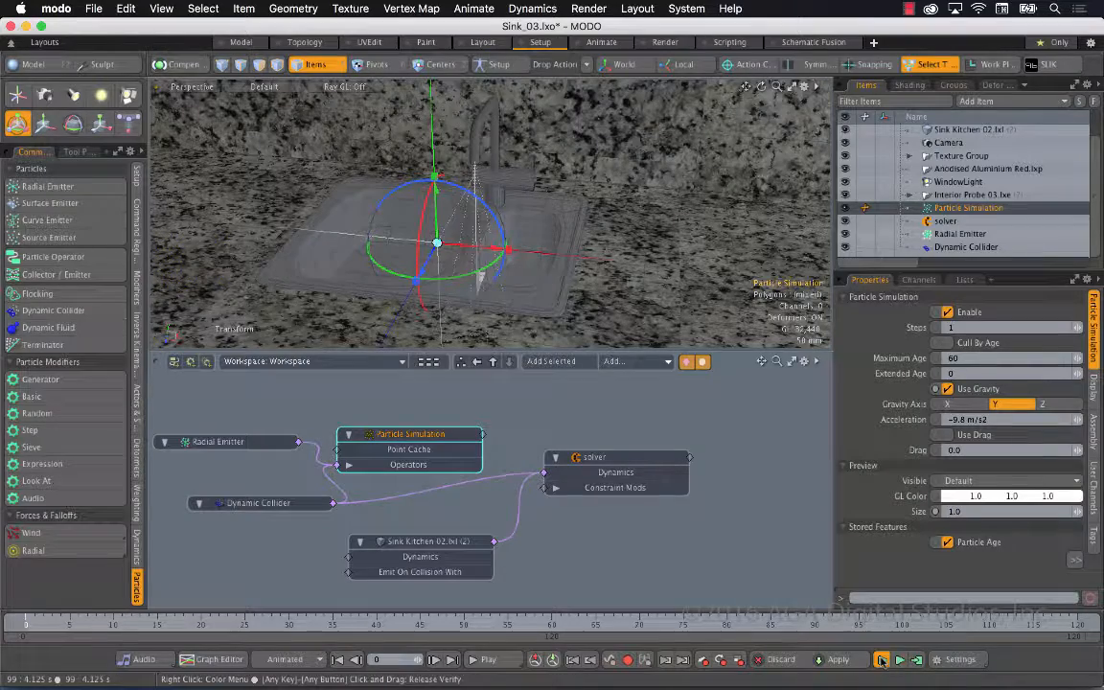
left_click(881, 660)
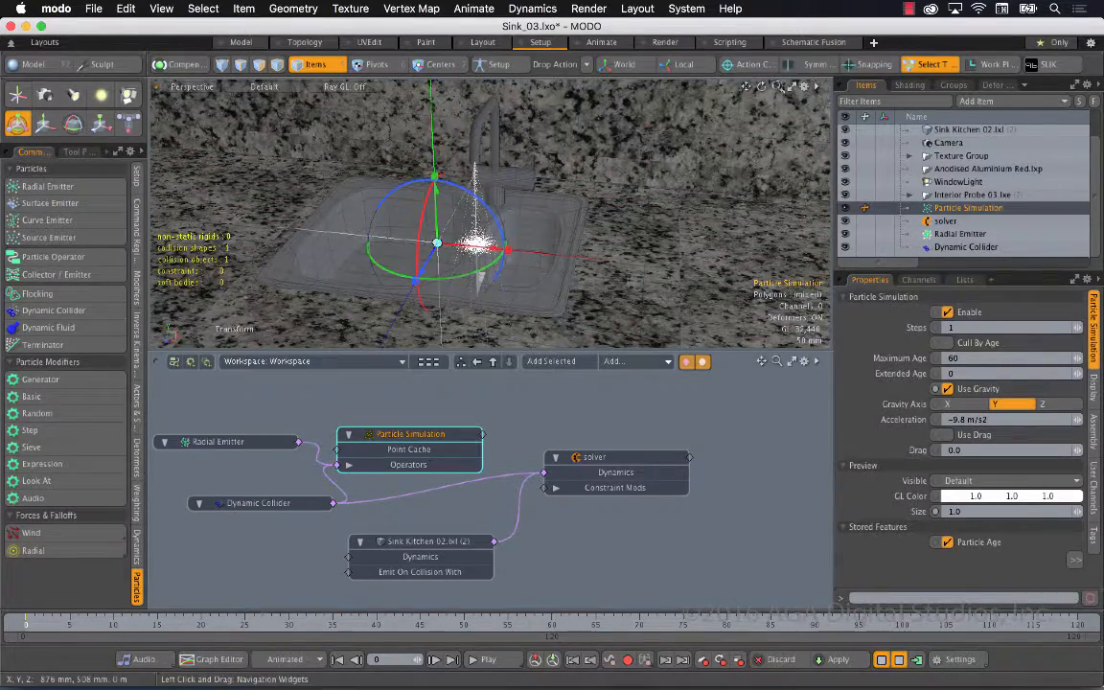
Set the sink mesh's collision friction to 0% and inspect the particles in the basin with nothing selected
scroll(558, 276, "up", 5)
left_click_drag(557, 273, 569, 187, "alt")
left_click(565, 190)
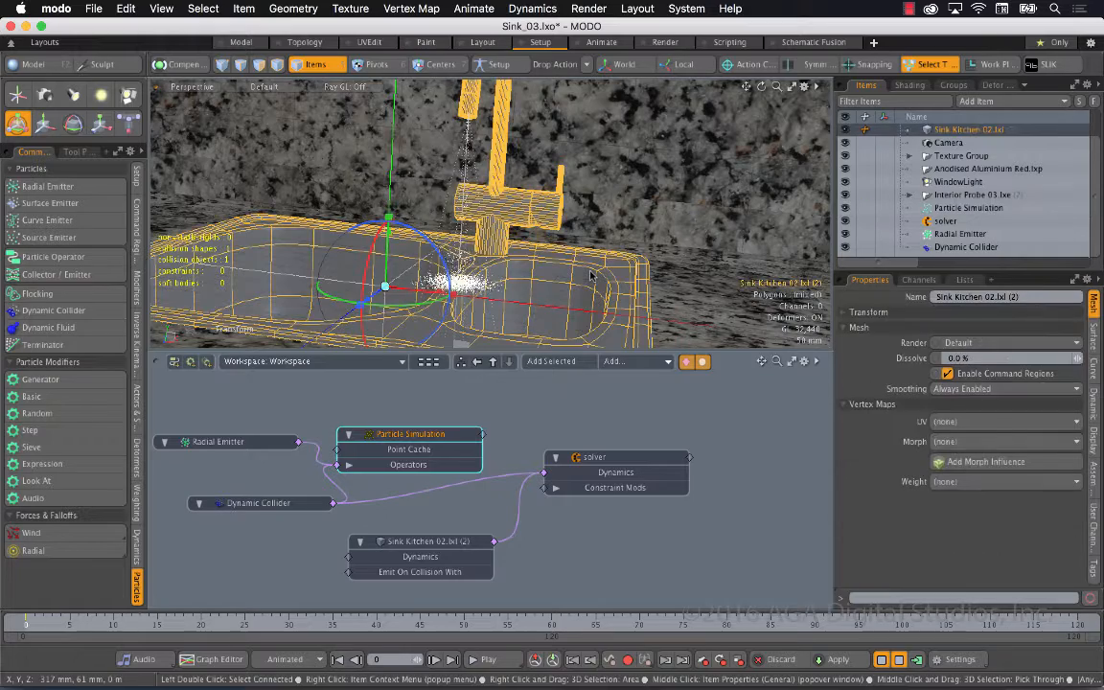
left_click(1096, 407)
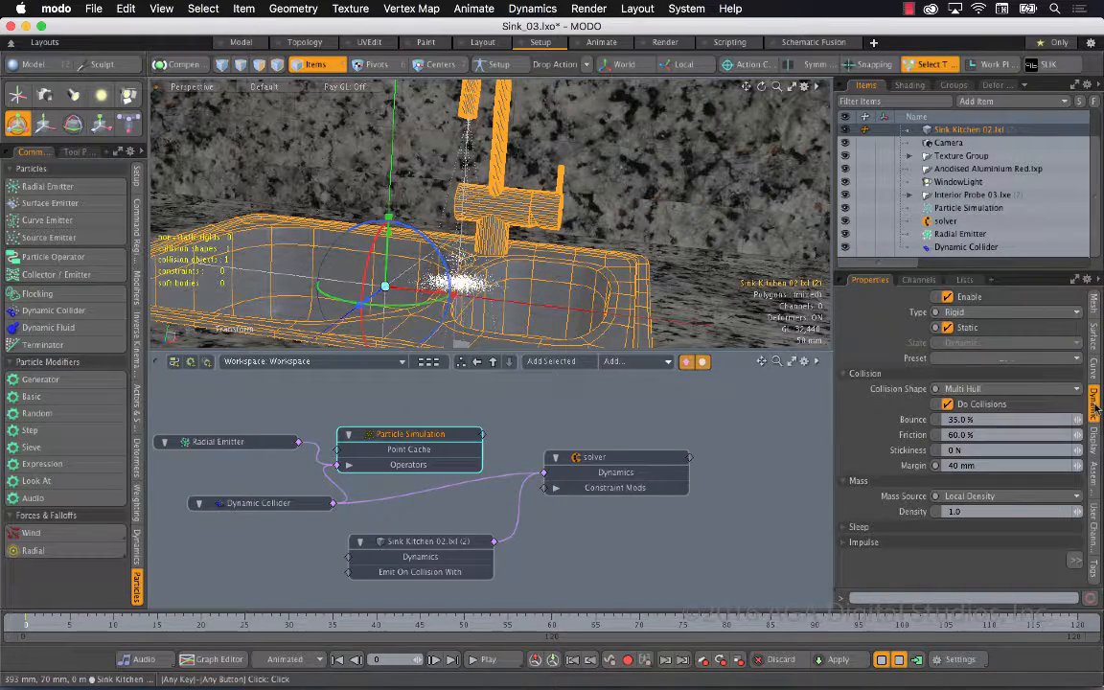
left_click(1013, 434)
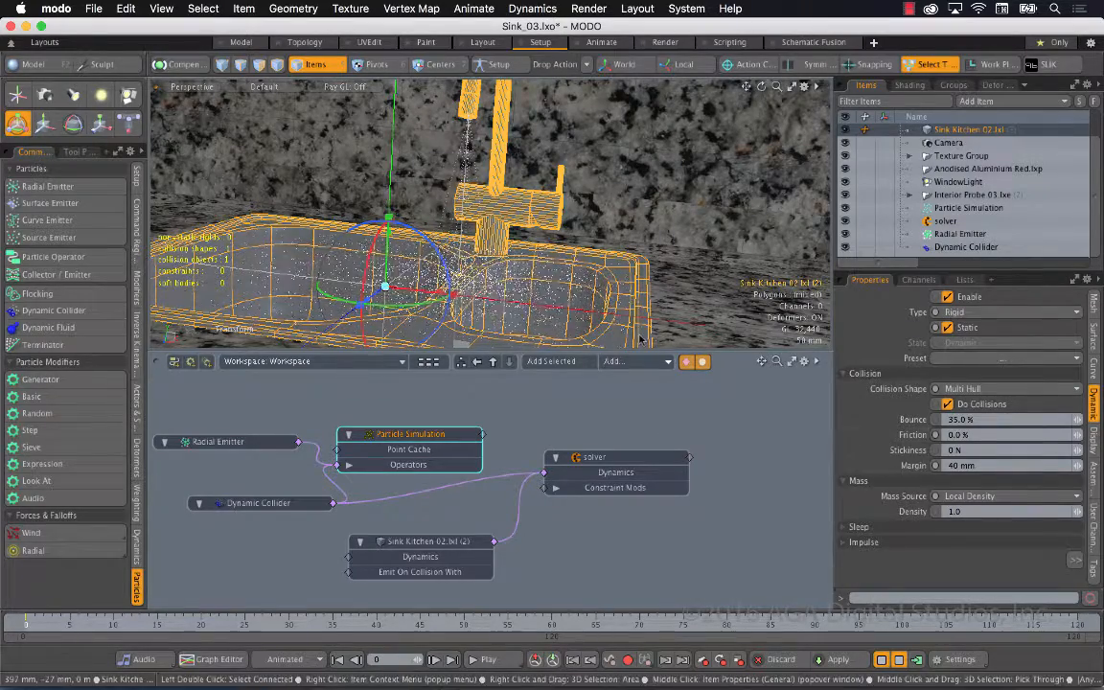
left_click_drag(584, 288, 526, 447, "alt")
left_click(521, 406)
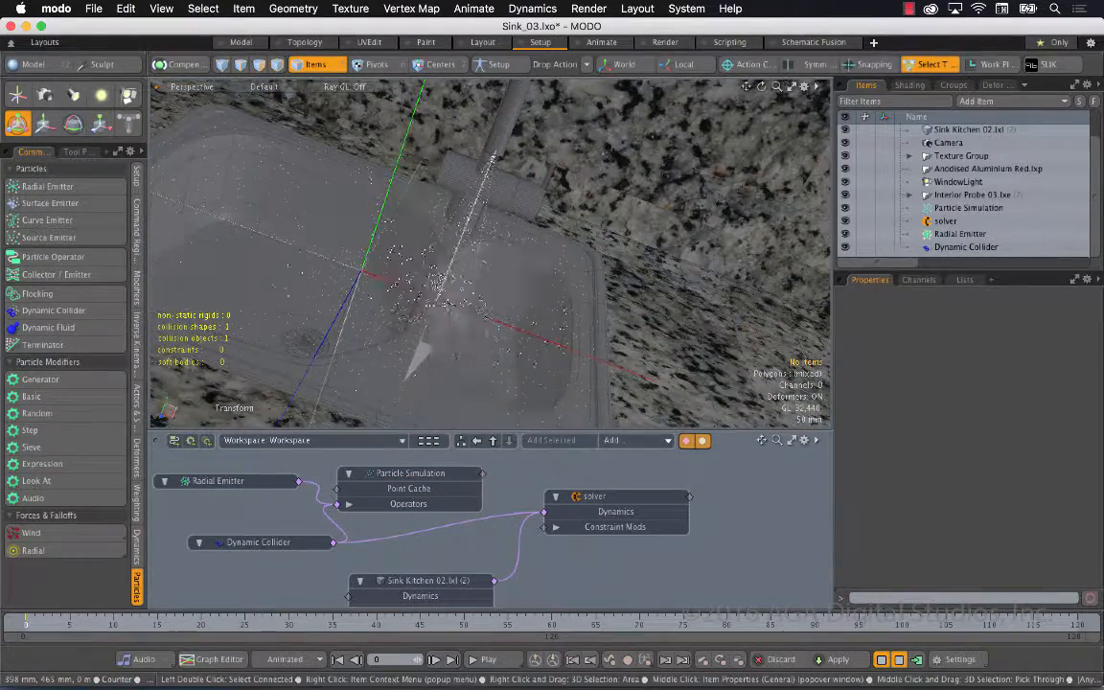
Try the Hull collision shape on the Sink Kitchen 02.lxl mesh, restart the simulation preview and inspect the particles
left_click_drag(508, 330, 584, 376, "alt")
left_click(584, 377)
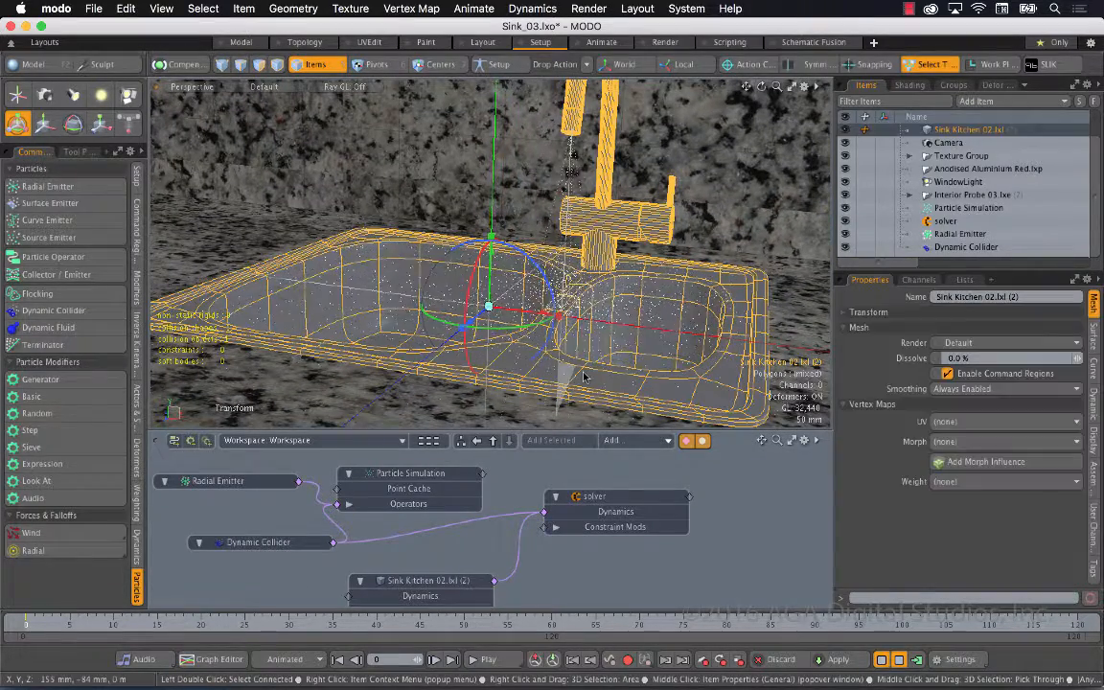
left_click(1094, 406)
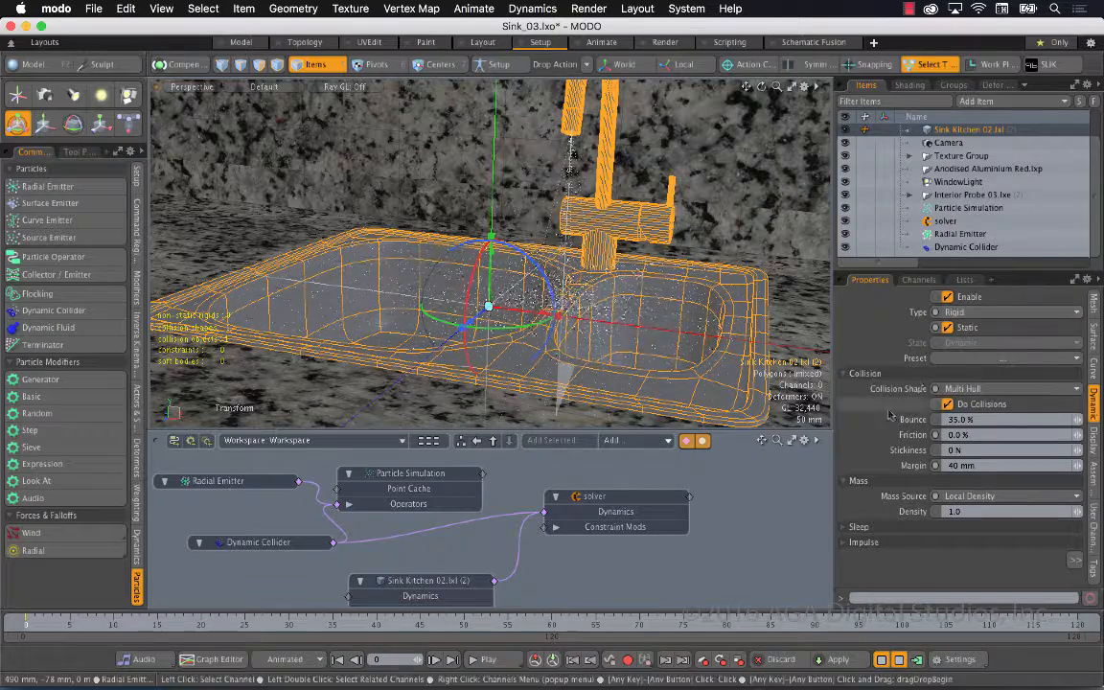
left_click(997, 391)
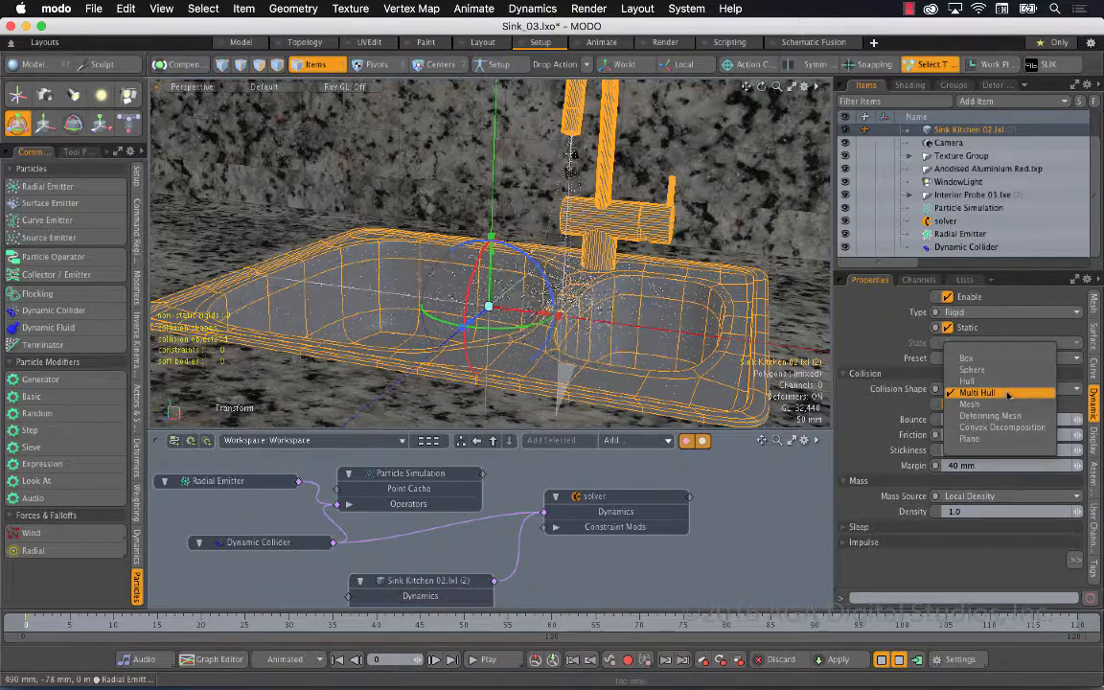
left_click(1005, 382)
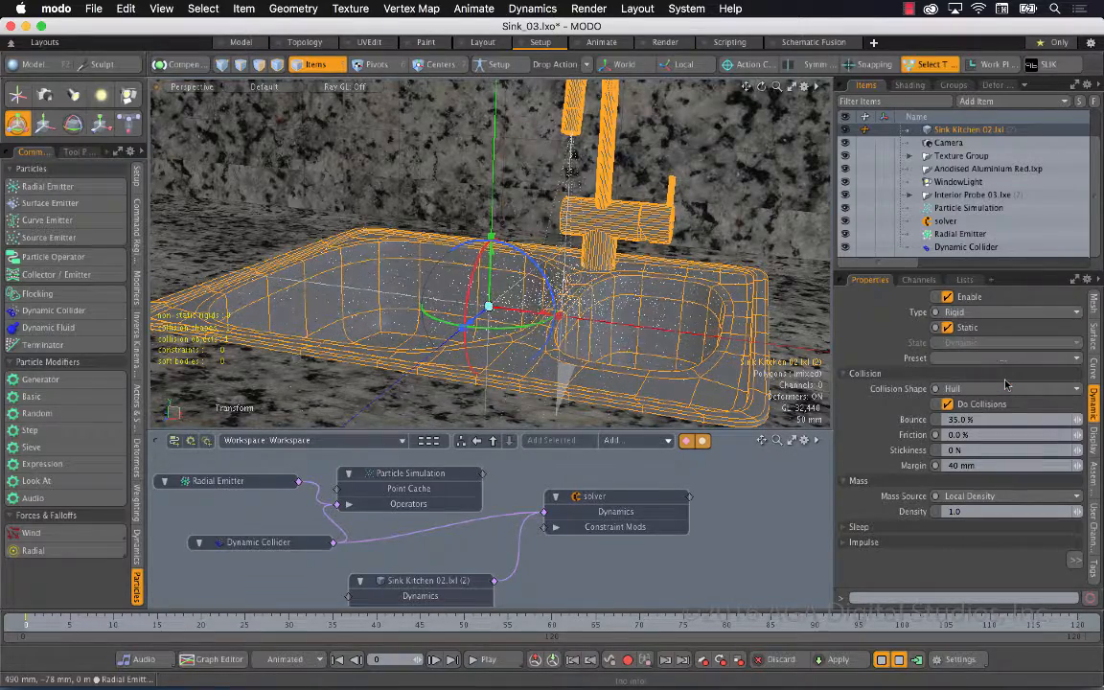
left_click(882, 659)
left_click(882, 659)
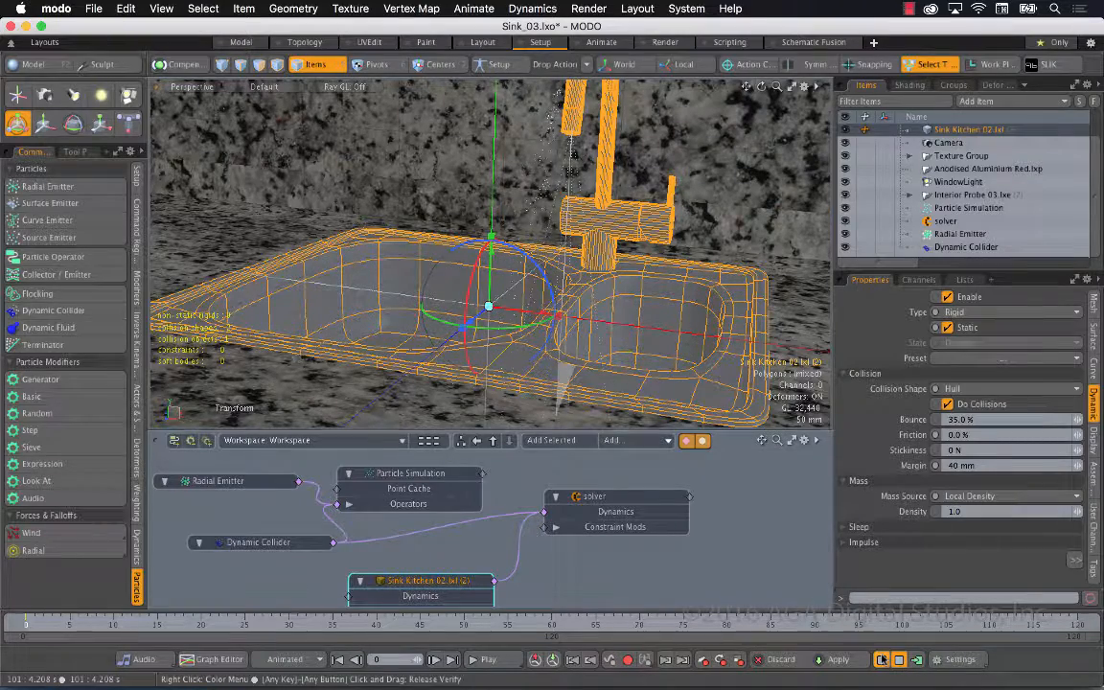
left_click_drag(556, 282, 171, 231, "alt")
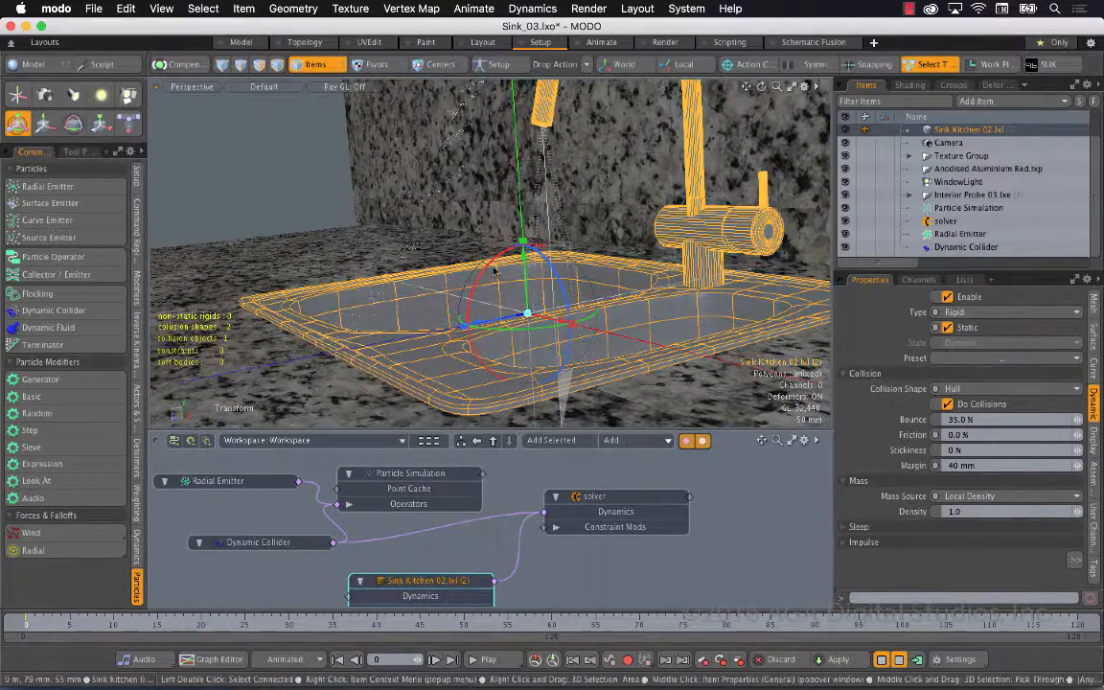
Try the Sphere collision shape on the sink mesh, restart the simulation preview and inspect the particles around the faucet
left_click(978, 389)
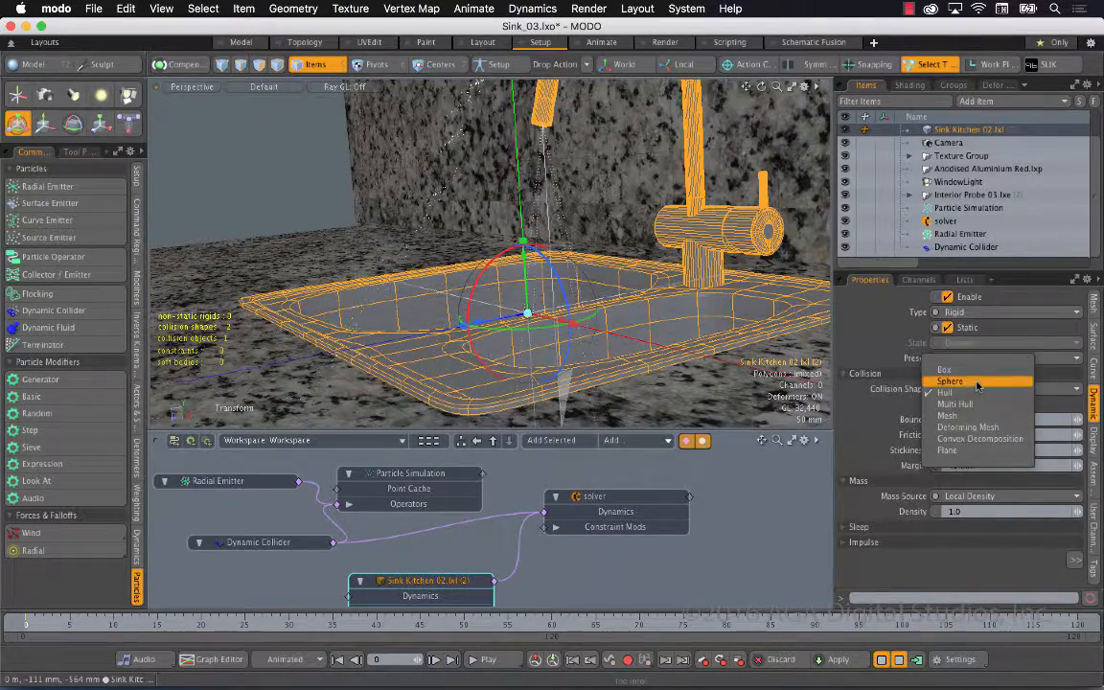
left_click(977, 383)
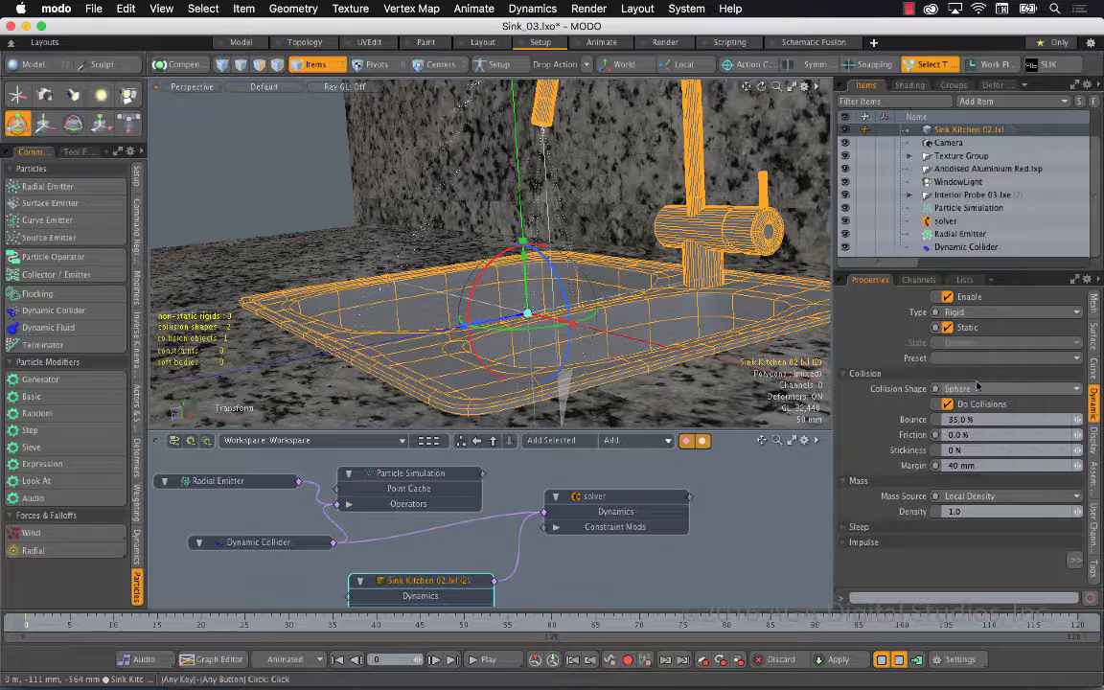
left_click(881, 660)
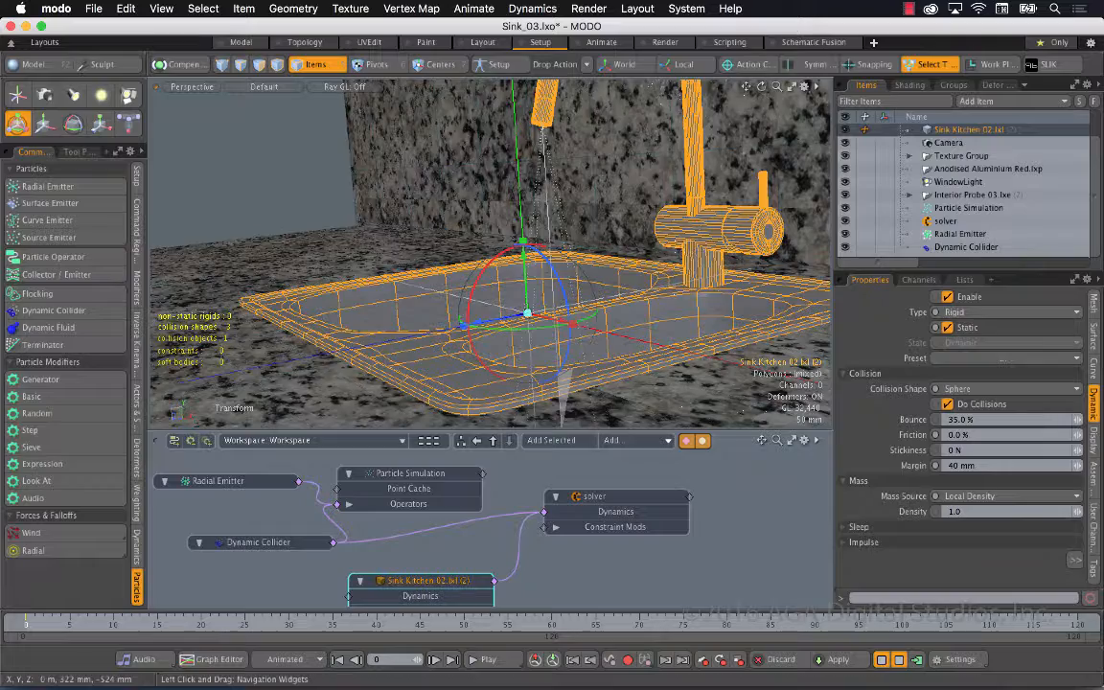
left_click_drag(747, 88, 749, 190)
left_click_drag(661, 158, 830, 307, "alt")
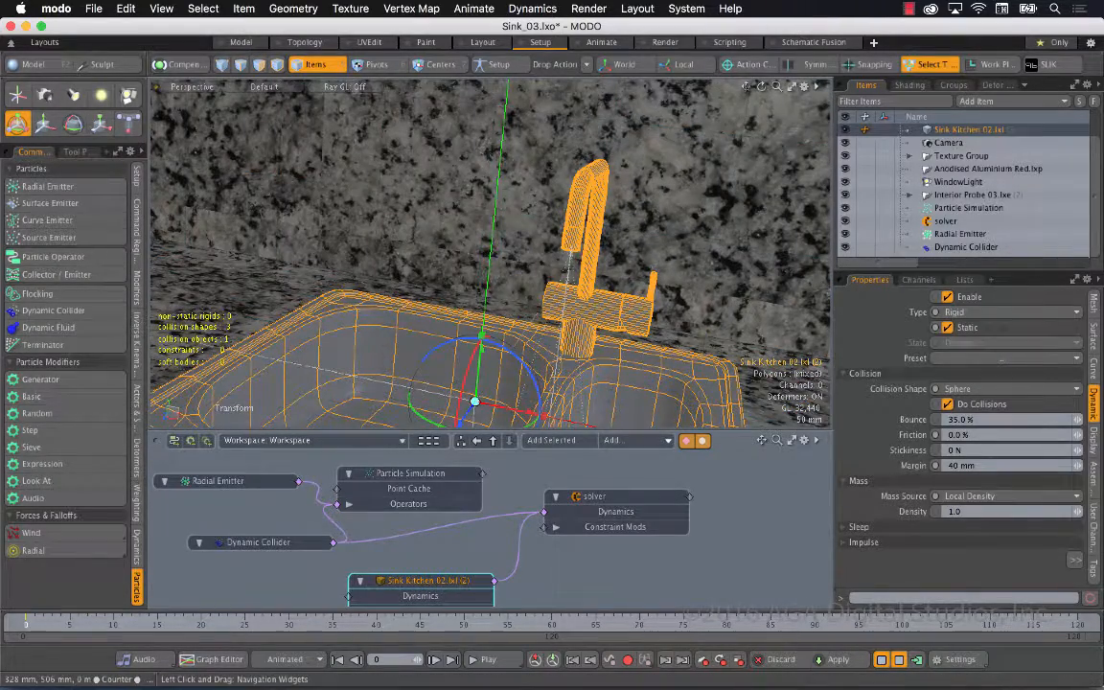
left_click_drag(747, 88, 726, 2)
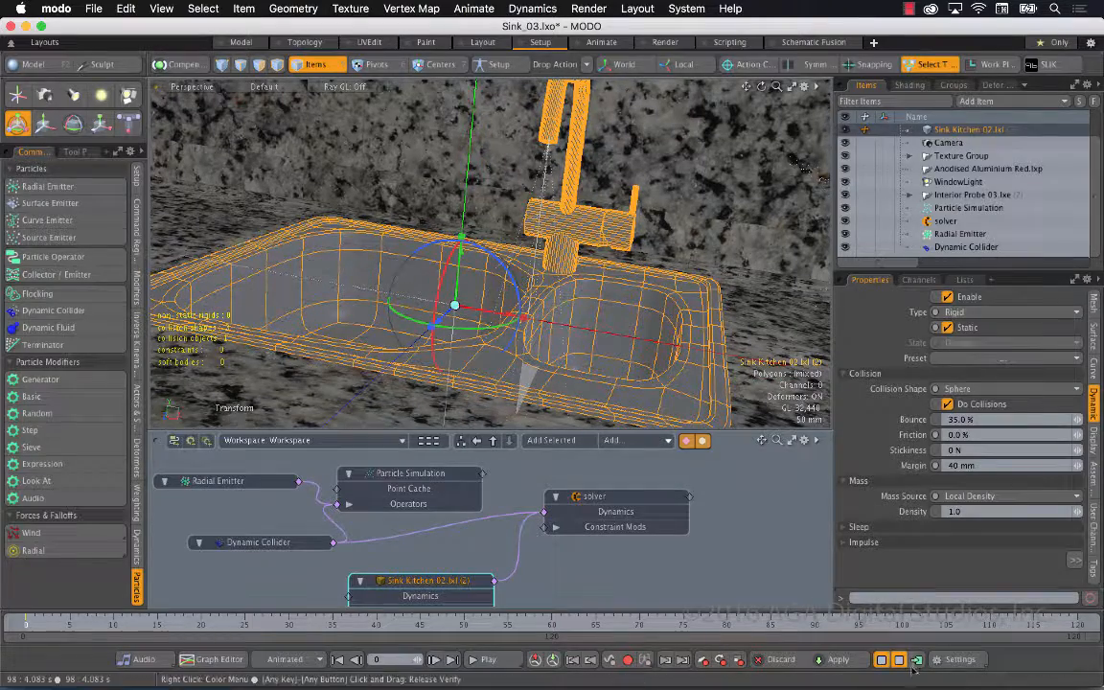
Set the sink mesh's collision shape to Mesh, restart the simulation preview and check the particles in the basin
left_click(982, 389)
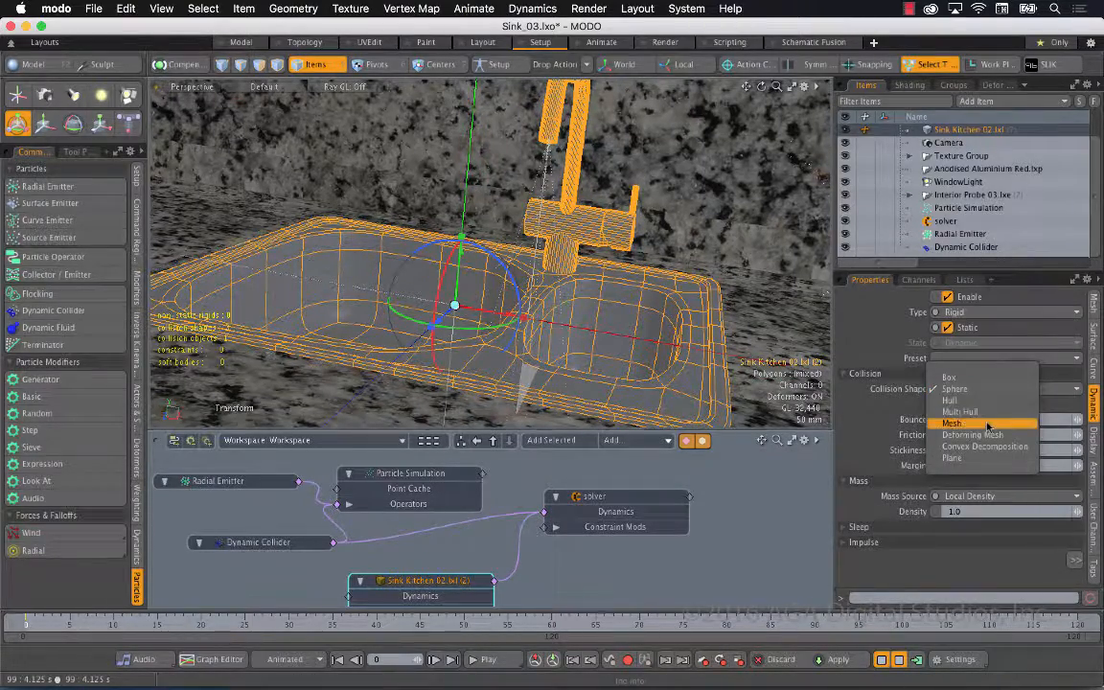
left_click(982, 423)
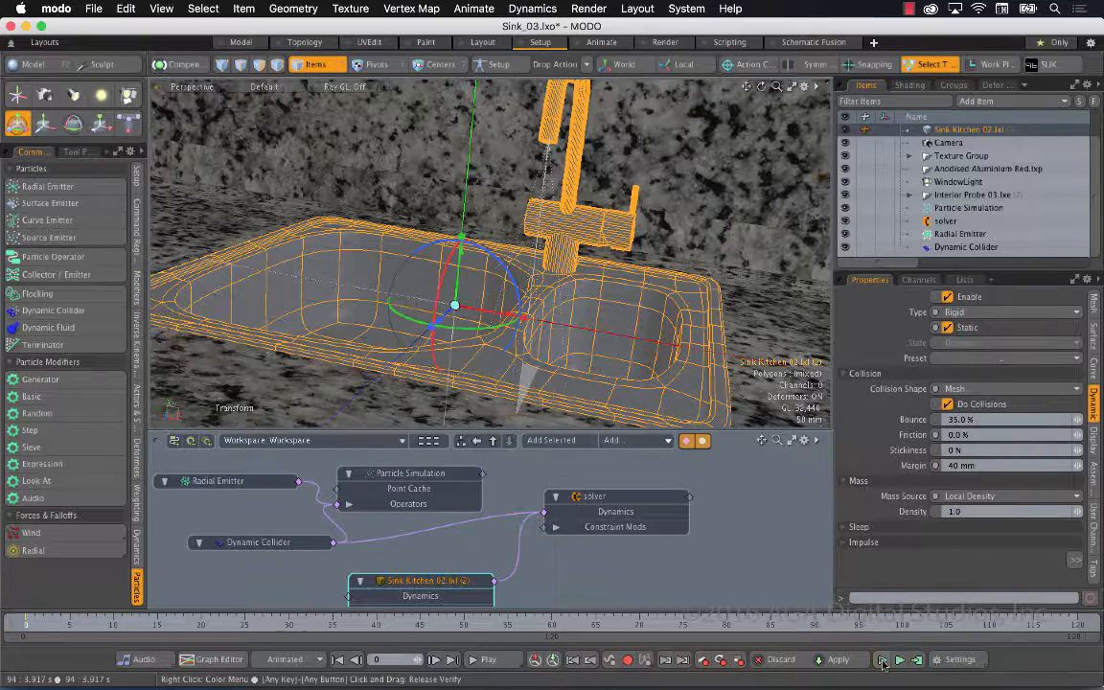
left_click(881, 660)
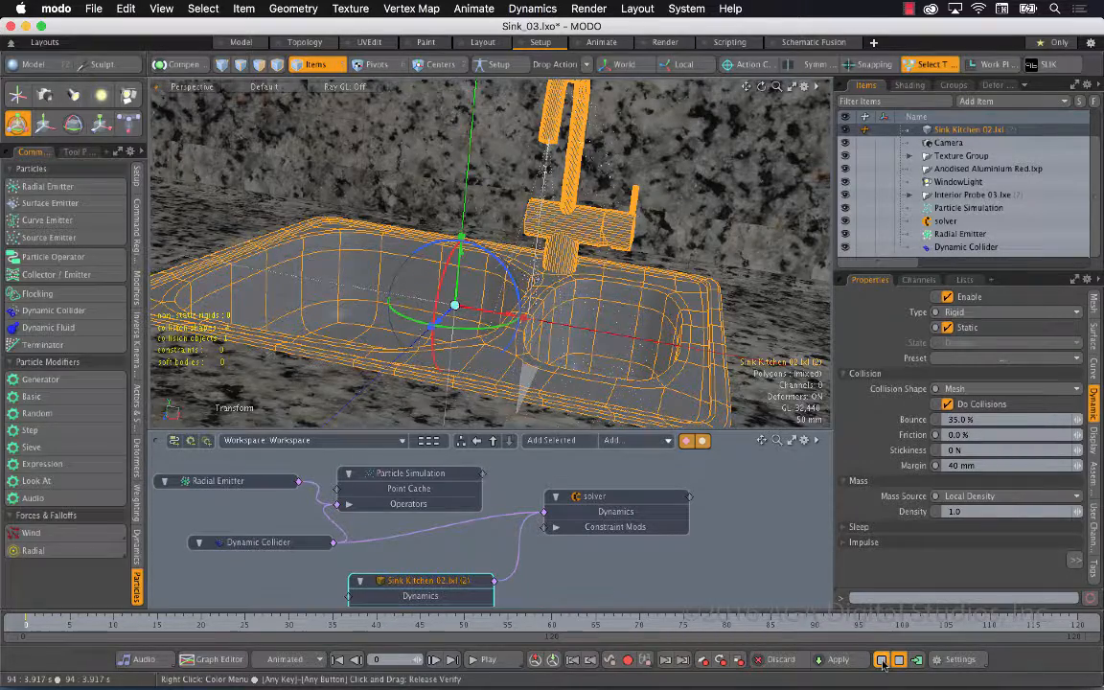
left_click_drag(717, 360, 619, 315, "alt")
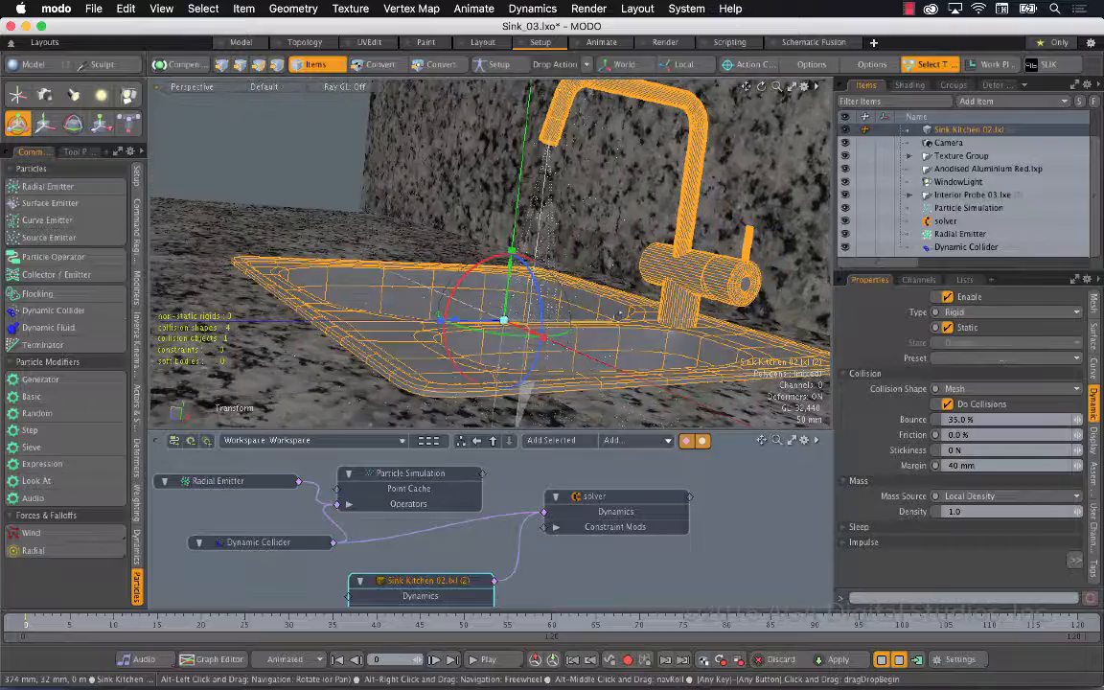
left_click_drag(565, 288, 614, 308, "alt")
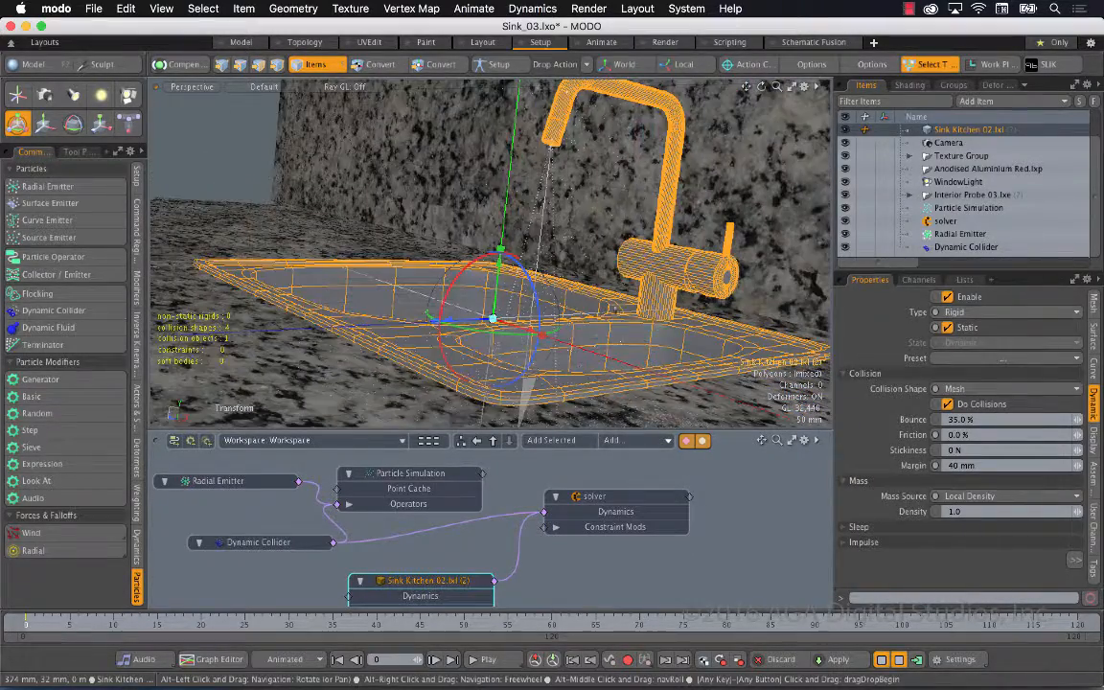
Set the sink mesh's bounce to 0% and its collision margin to 5 mm, restarting the simulation preview
left_click(982, 419)
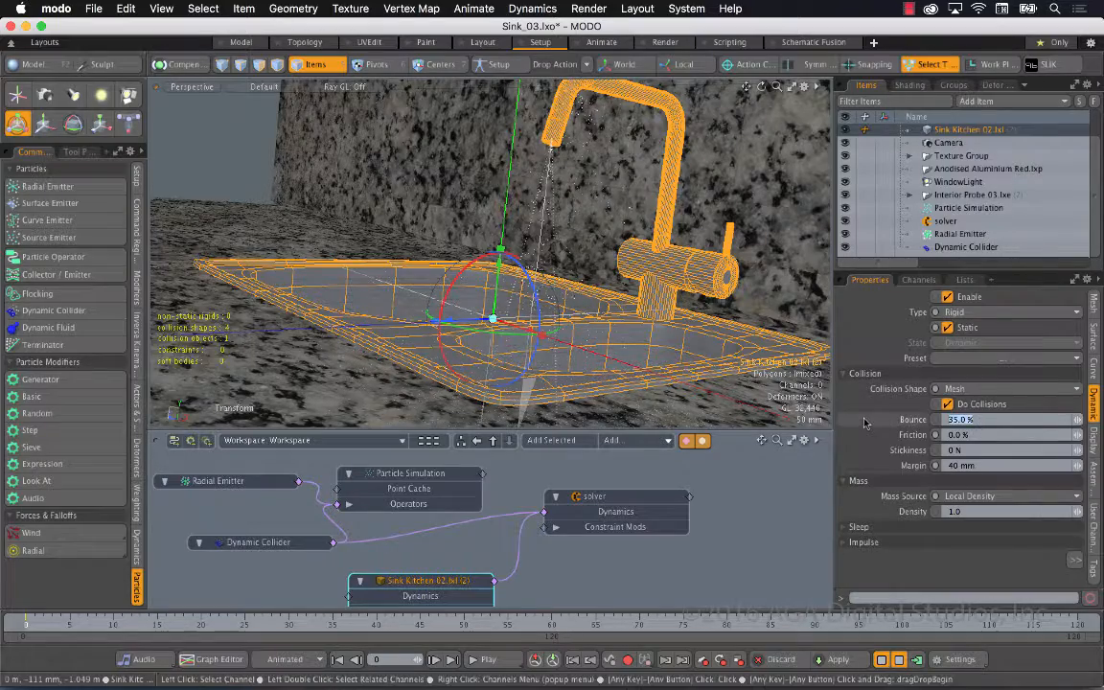
left_click(881, 660)
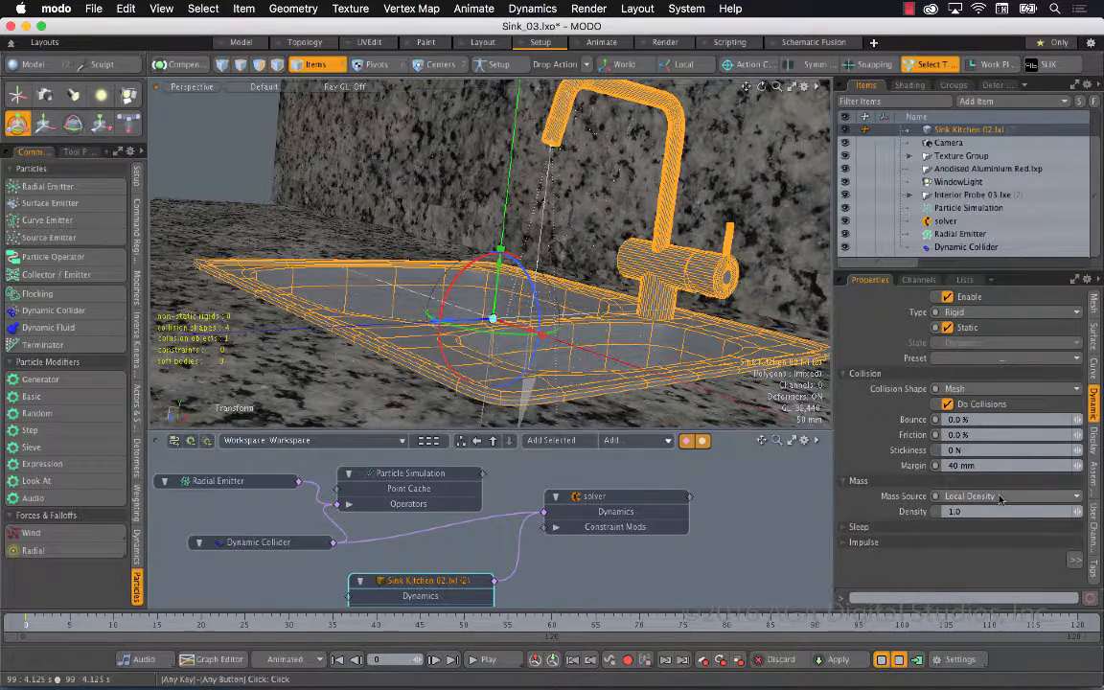
left_click(993, 466)
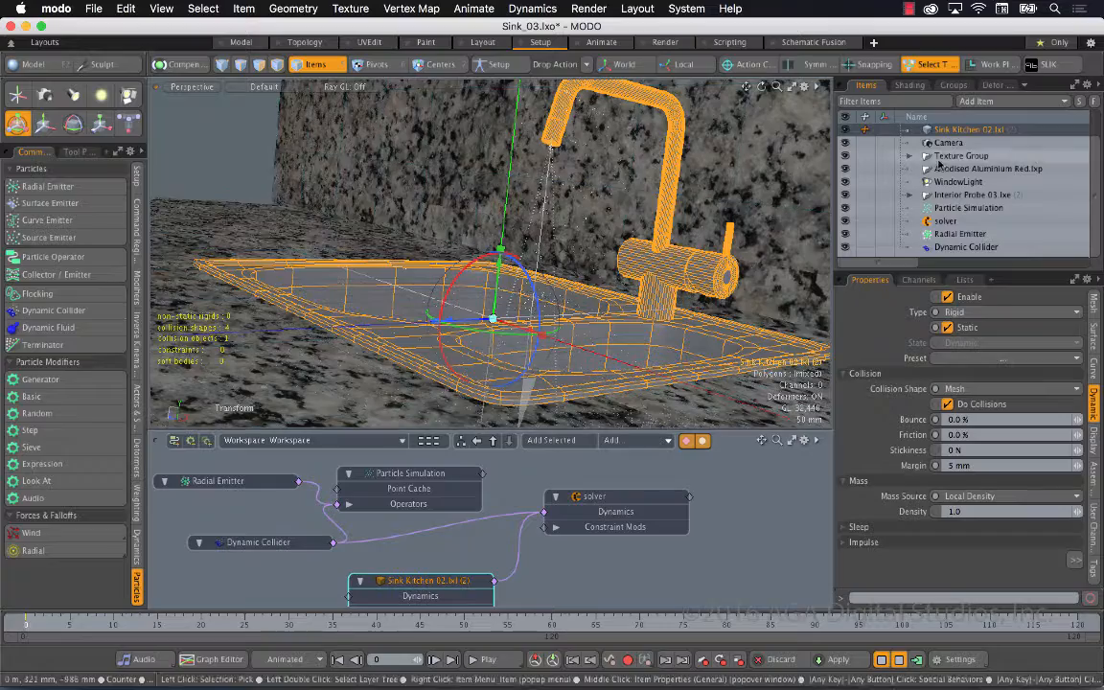
Examine the emitted particles in the Right view and review the Particle Simulation's settings
left_click(961, 234)
key("ctrl+space")
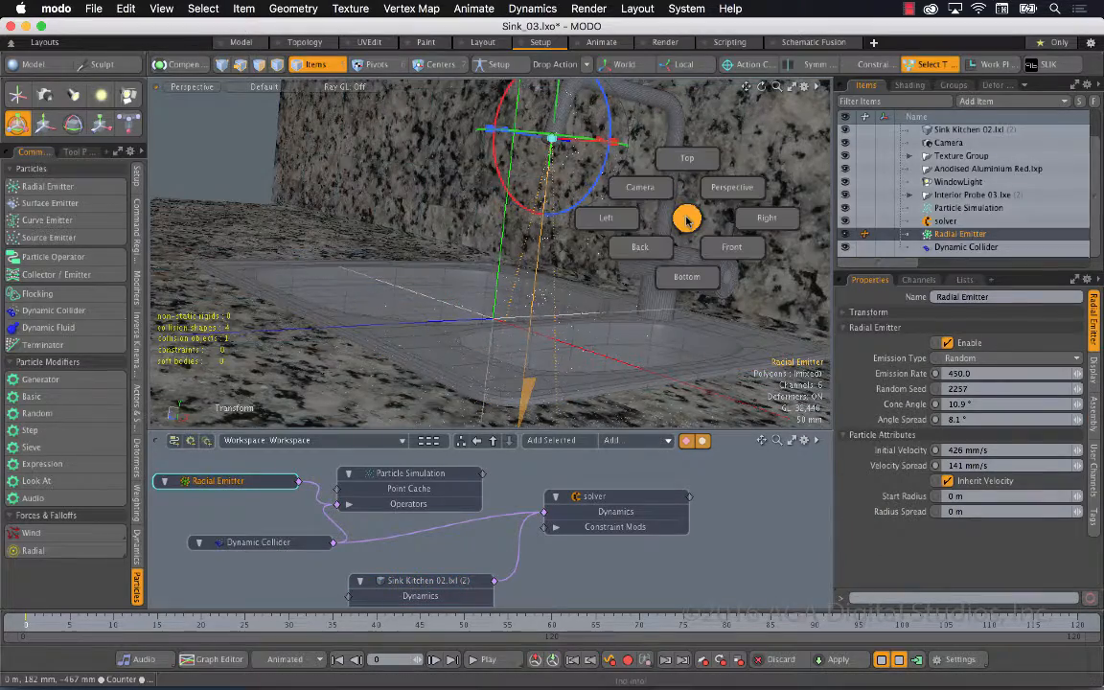
left_click(698, 147)
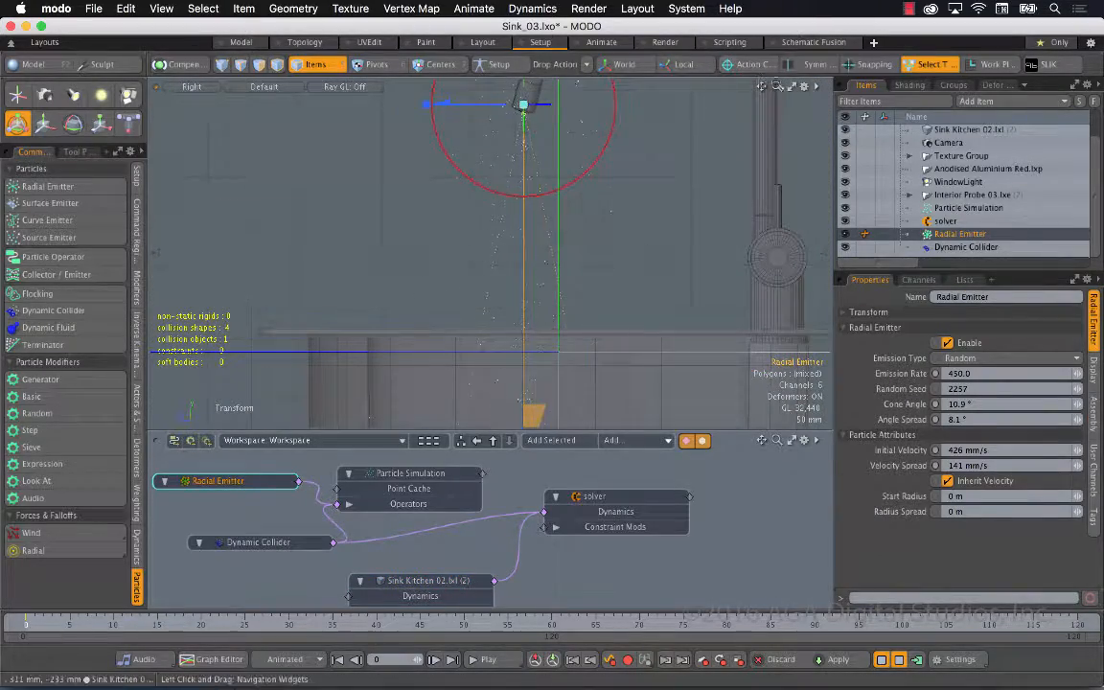
left_click_drag(704, 76, 695, 76, "ctrl+alt")
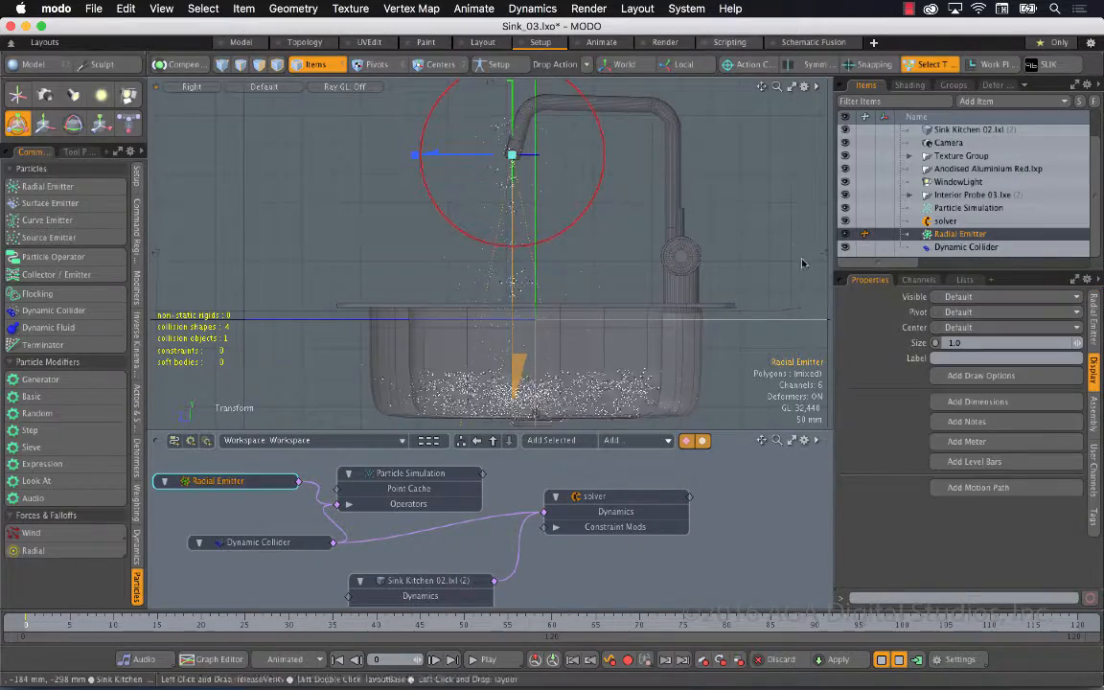
left_click(978, 208)
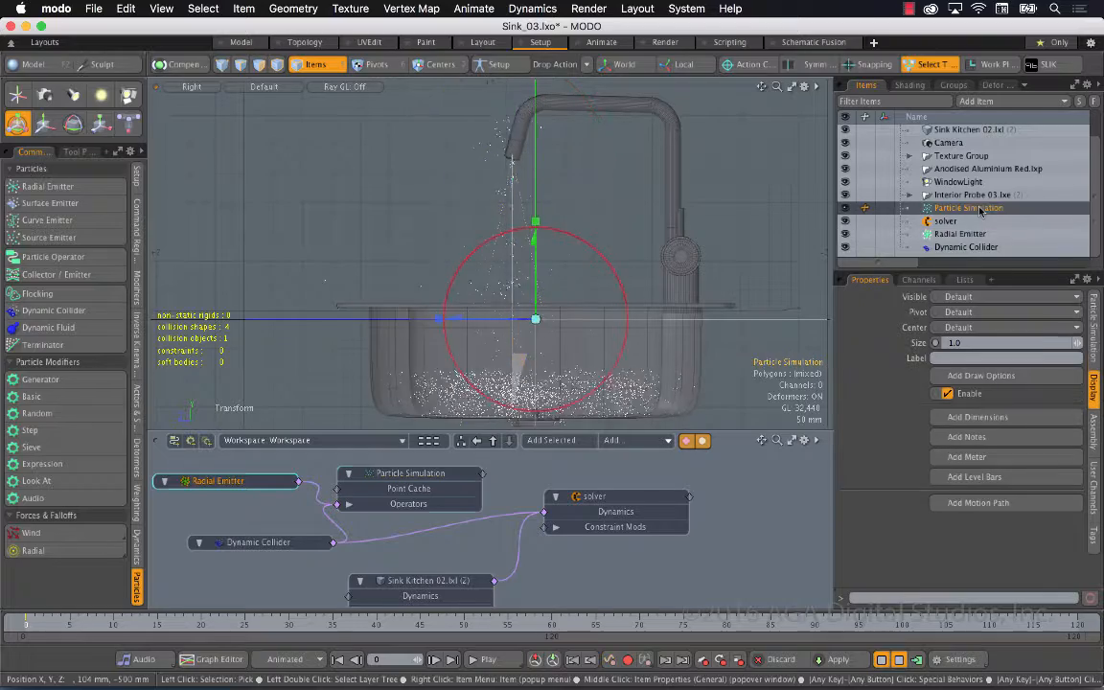
left_click(1096, 355)
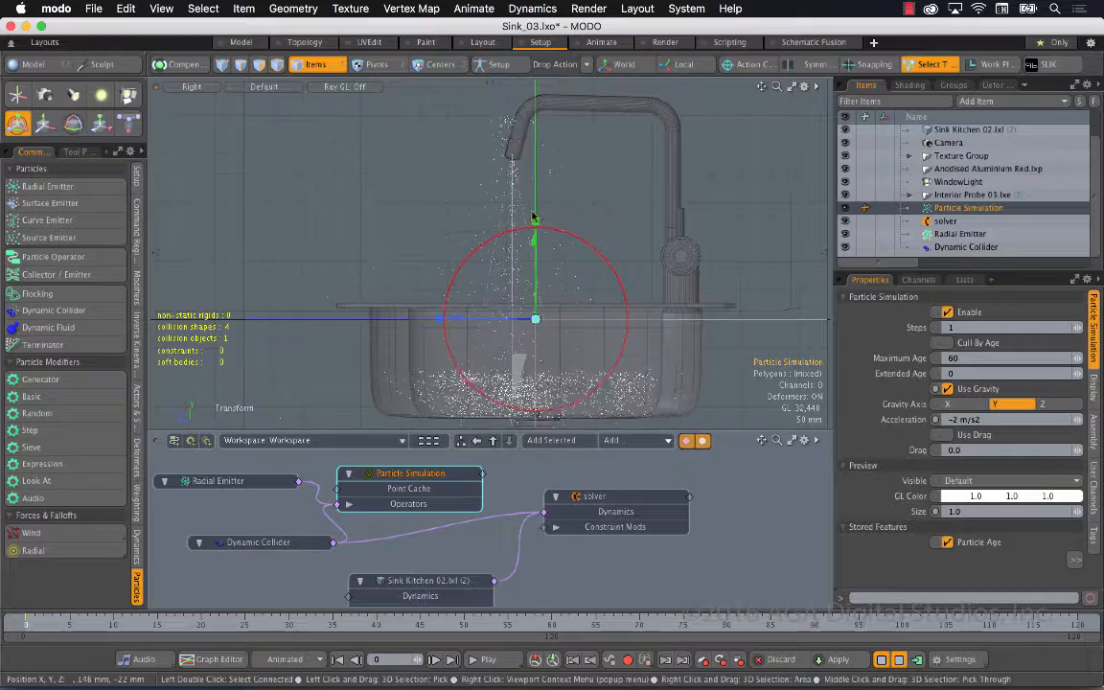
Lower the Radial Emitter slightly to the mouth of the faucet spout and restart the simulation preview
left_click(960, 234)
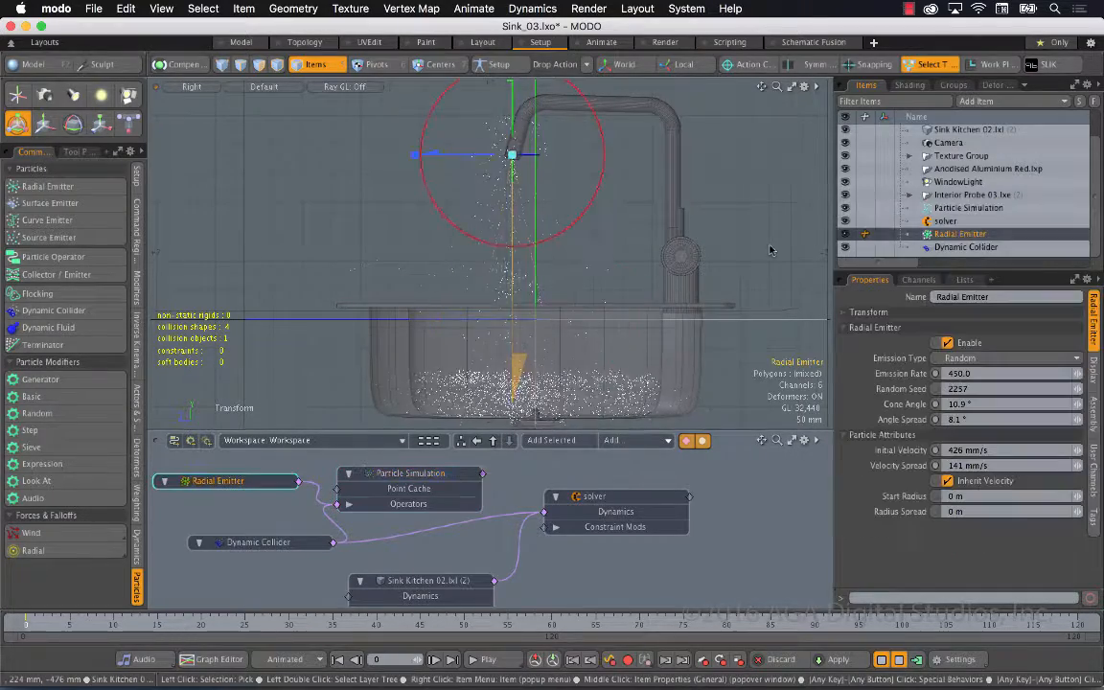
left_click_drag(512, 127, 509, 130)
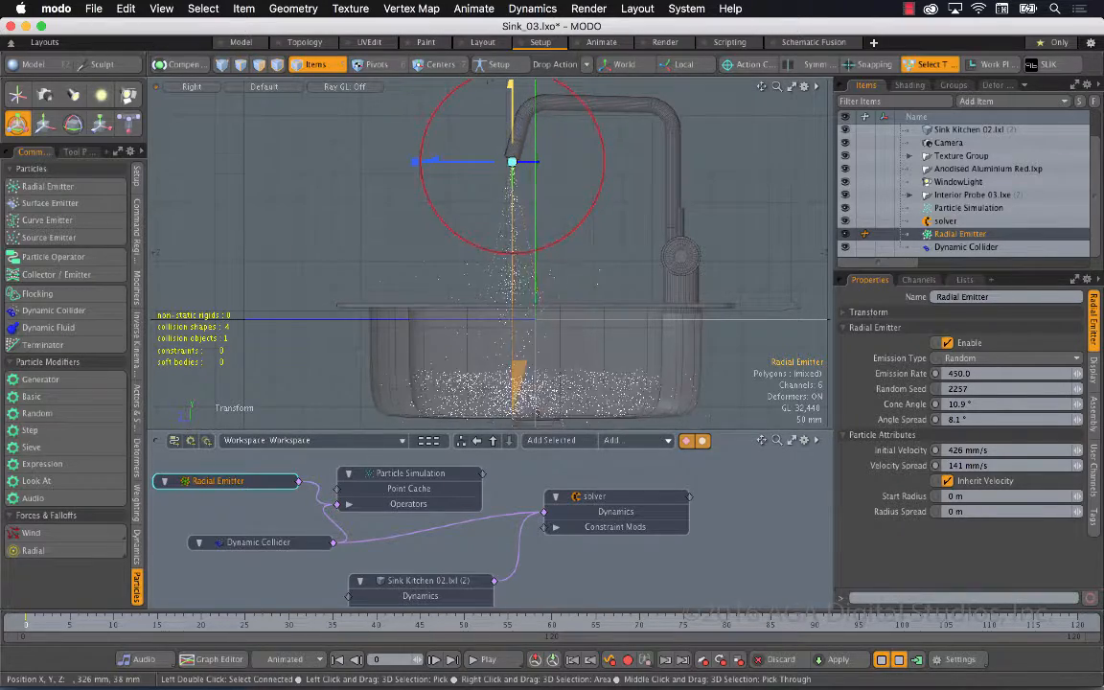
left_click_drag(510, 135, 510, 128)
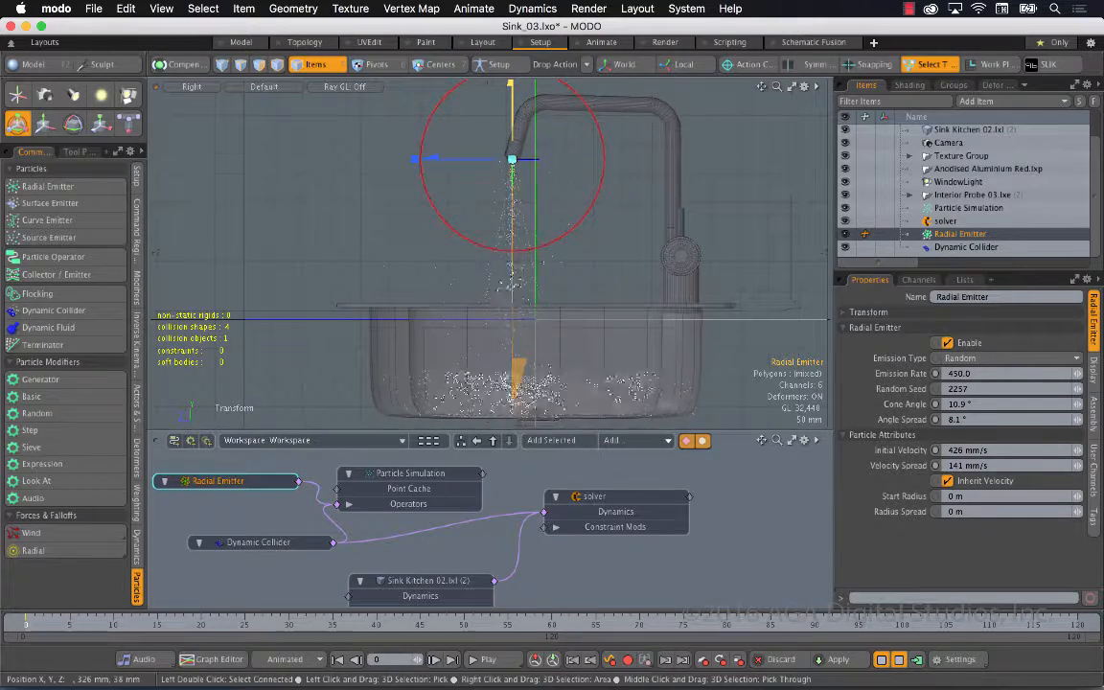
key("Escape")
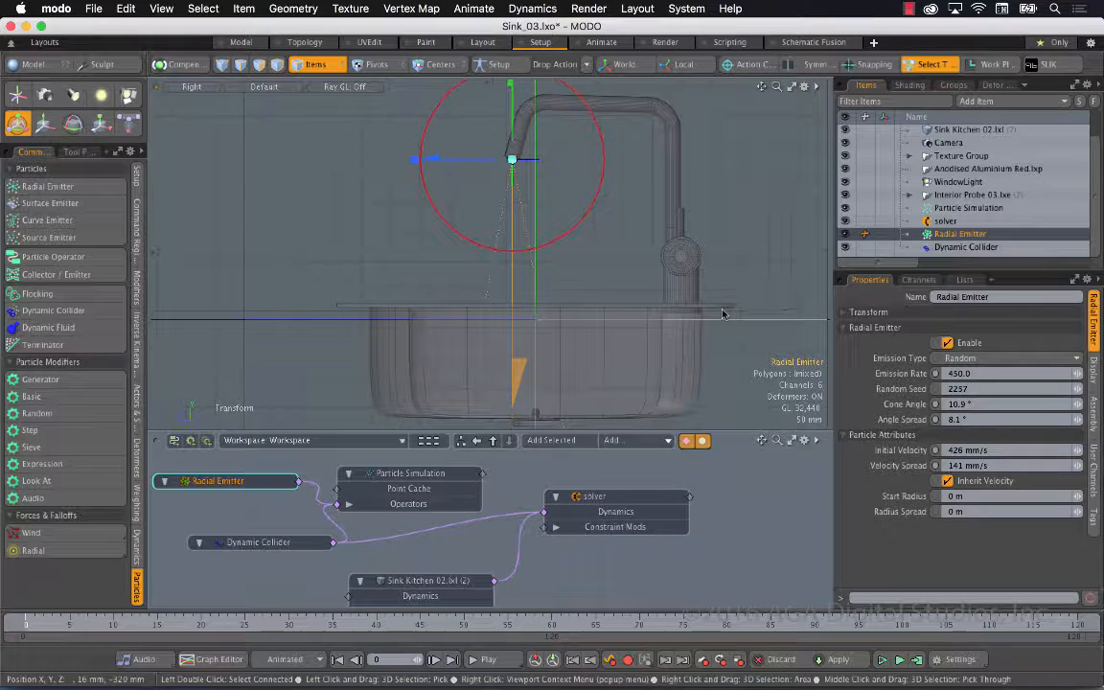
left_click(882, 660)
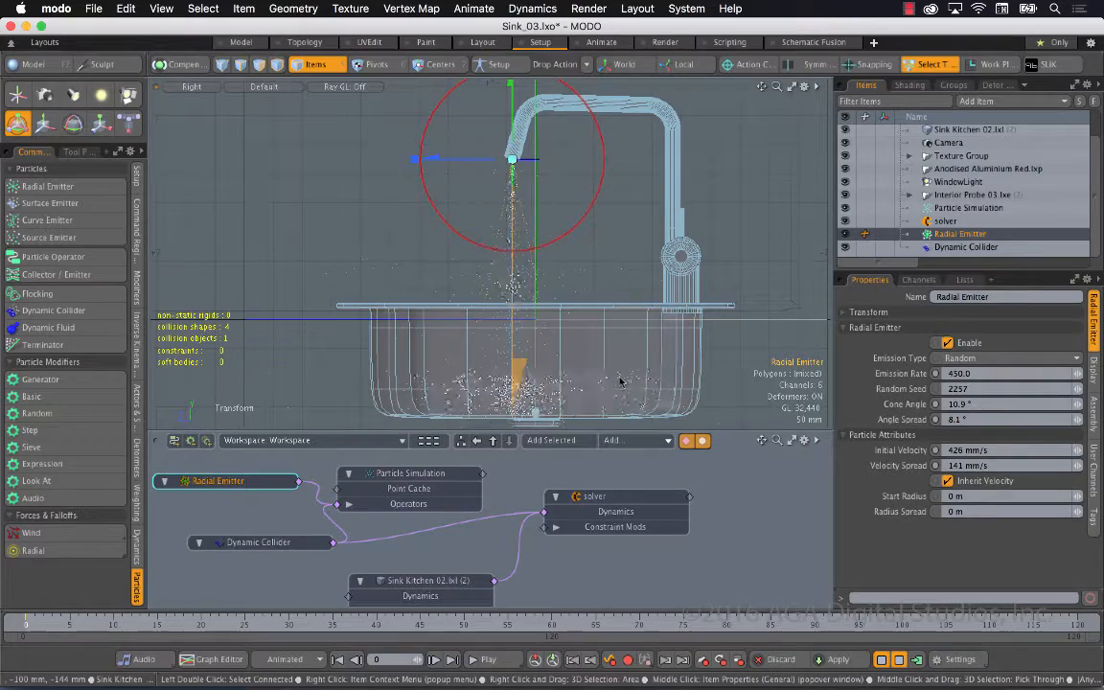
Inspect in a close-up Perspective view how the particles meet the sink surface
key("ctrl+space")
left_click(623, 276)
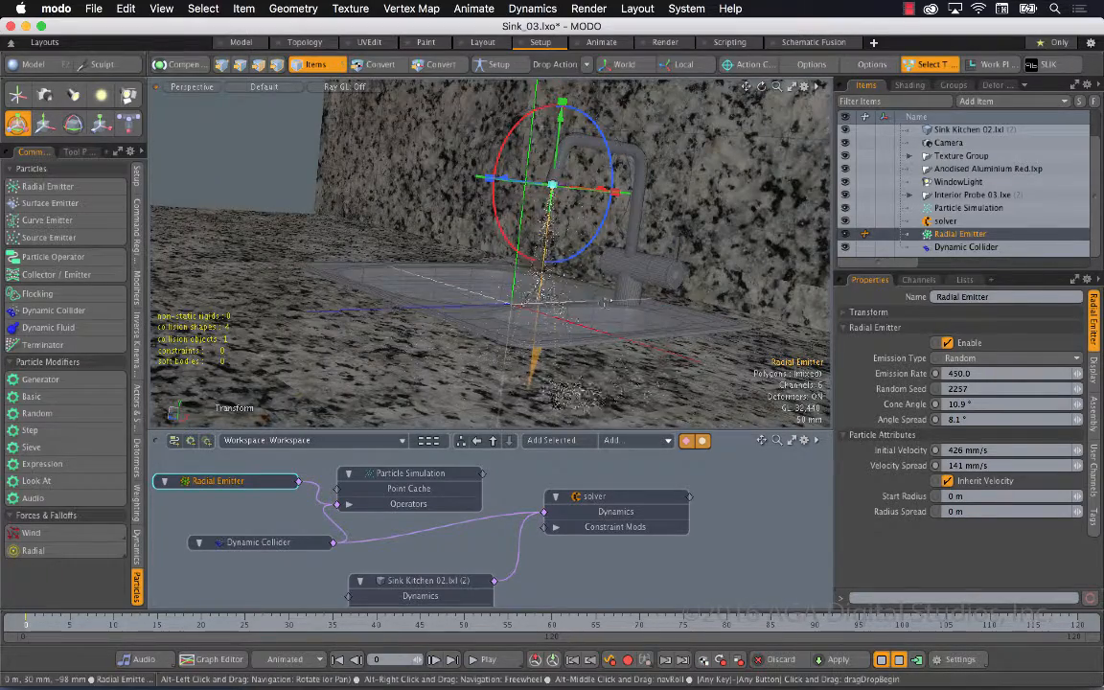
left_click_drag(608, 300, 655, 397, "alt")
left_click_drag(714, 380, 701, 104, "alt")
left_click_drag(575, 252, 624, 253, "alt")
left_click_drag(532, 252, 557, 267, "alt")
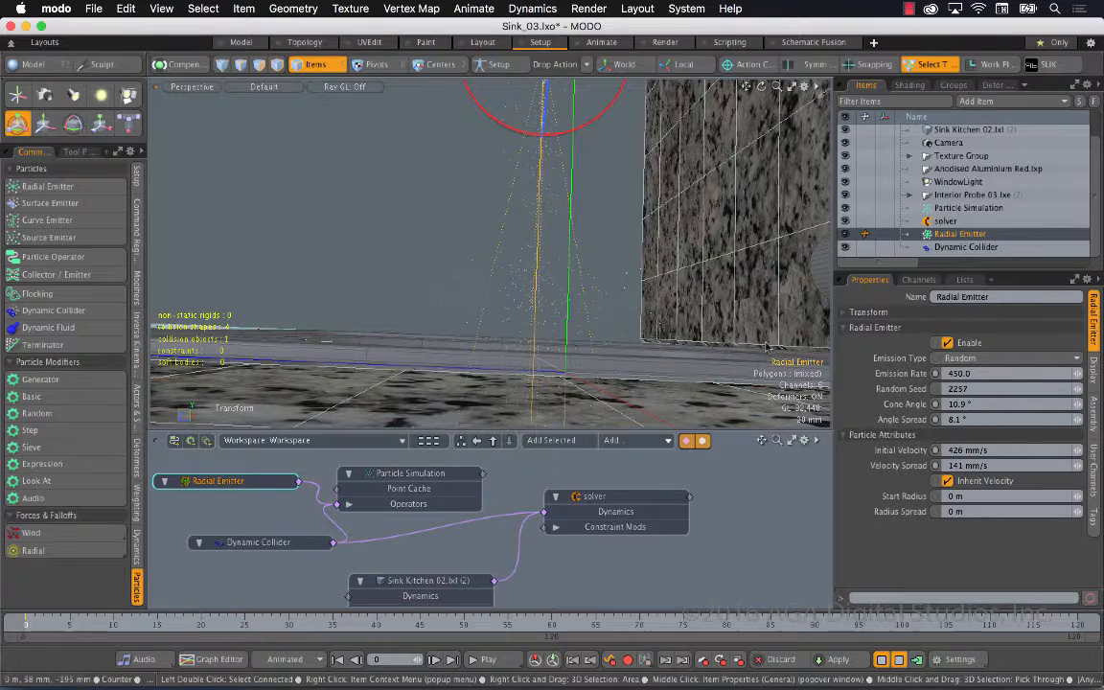
Set the sink mesh's collision margin to 1 mm and restart the simulation preview
scroll(970, 249, "up", 1)
left_click(971, 247)
left_click(870, 155)
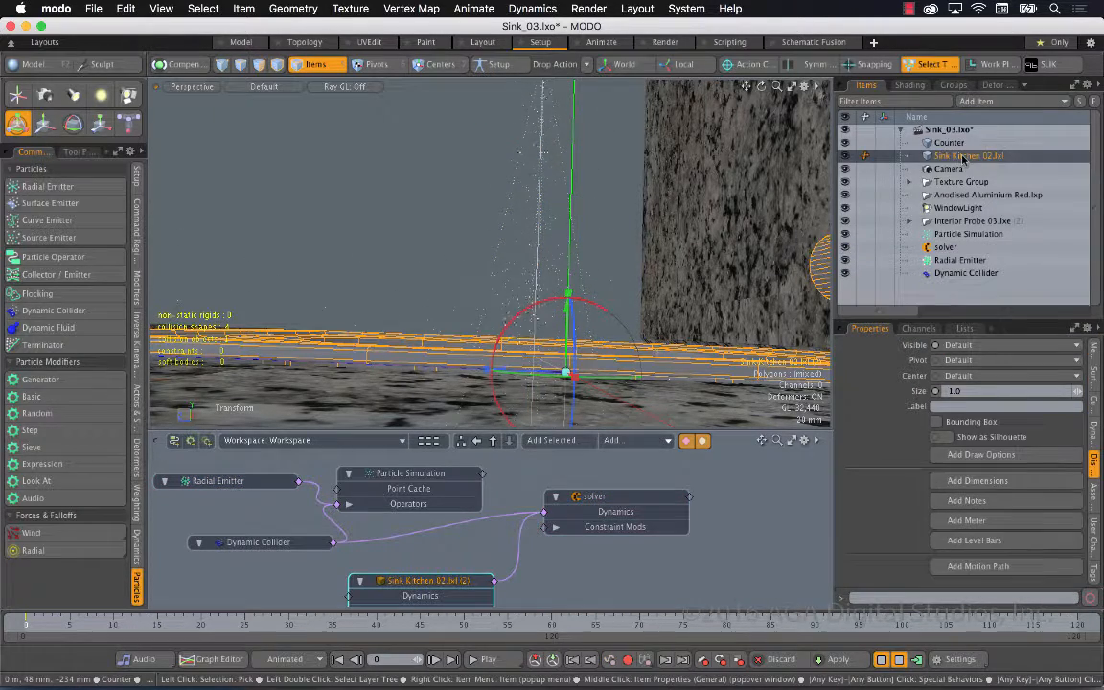
left_click(1094, 433)
left_click_drag(1006, 323, 1004, 206)
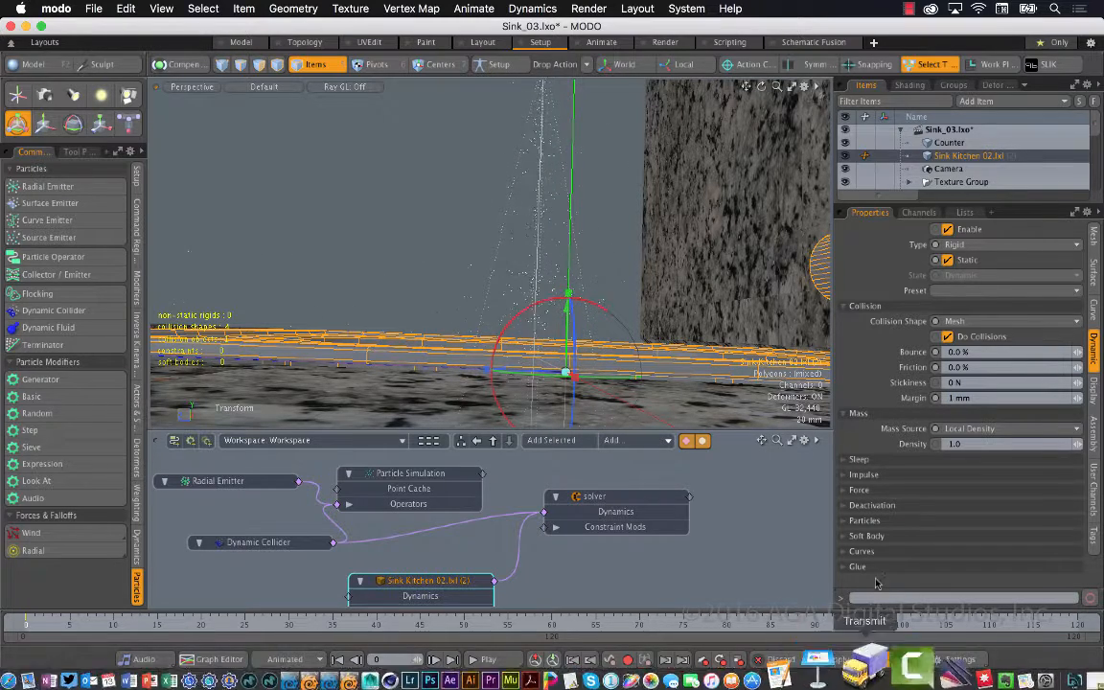
left_click(882, 661)
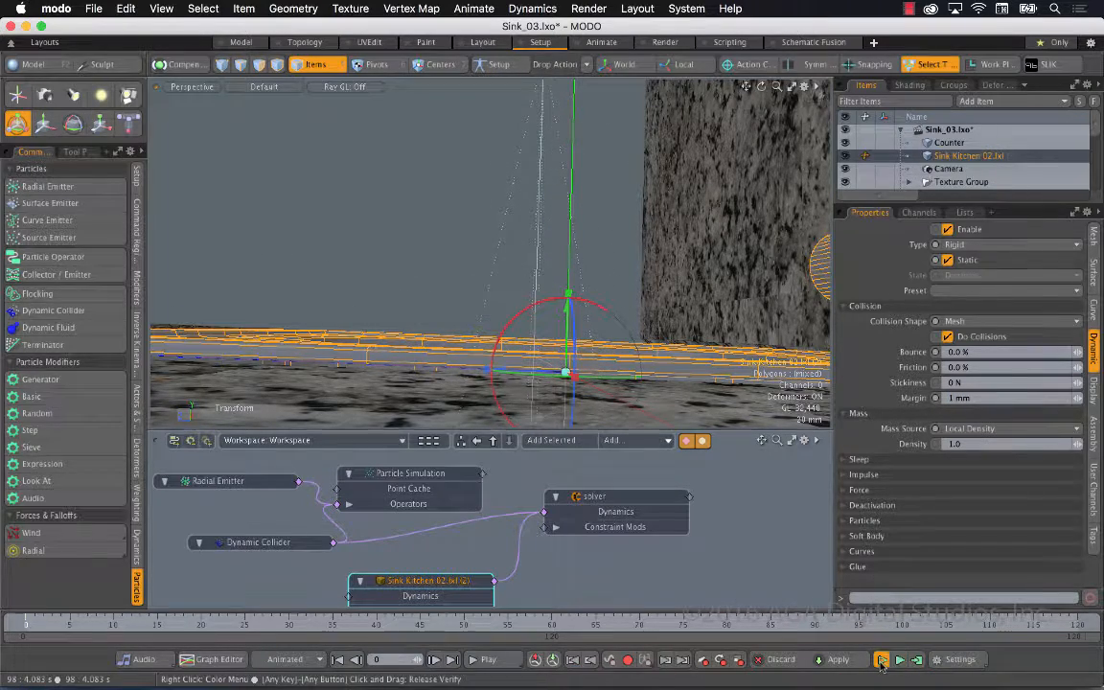
left_click(881, 660)
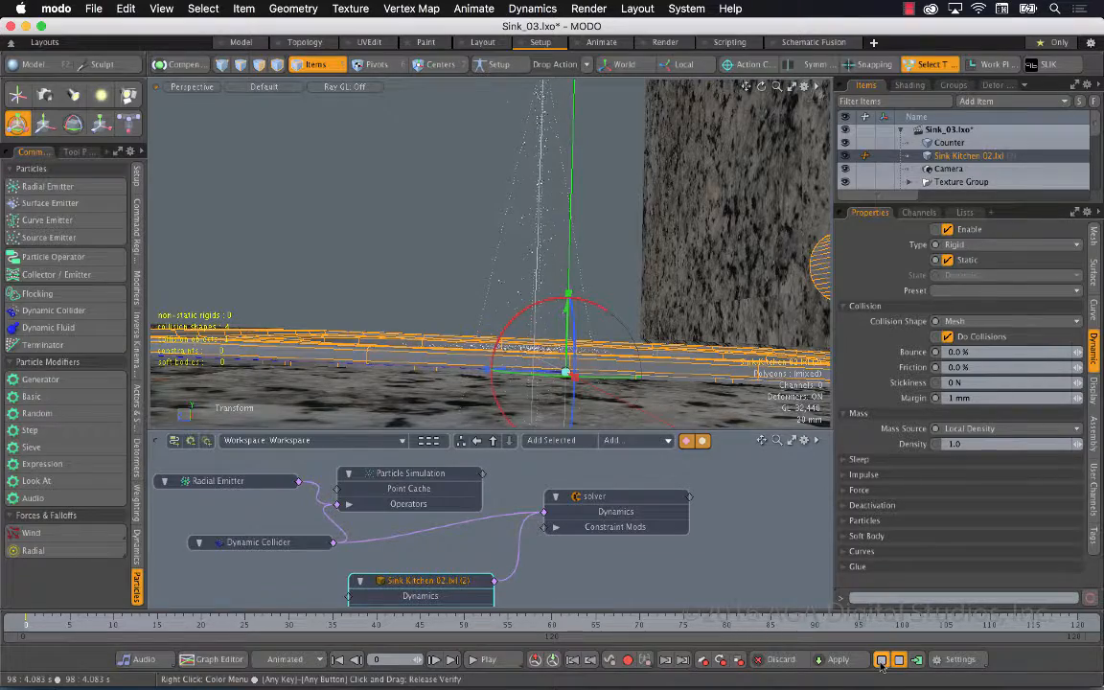
Try a 23.3 mm collision margin on the sink mesh and restart the simulation preview to compare the particle collisions
left_click_drag(630, 322, 608, 263, "alt")
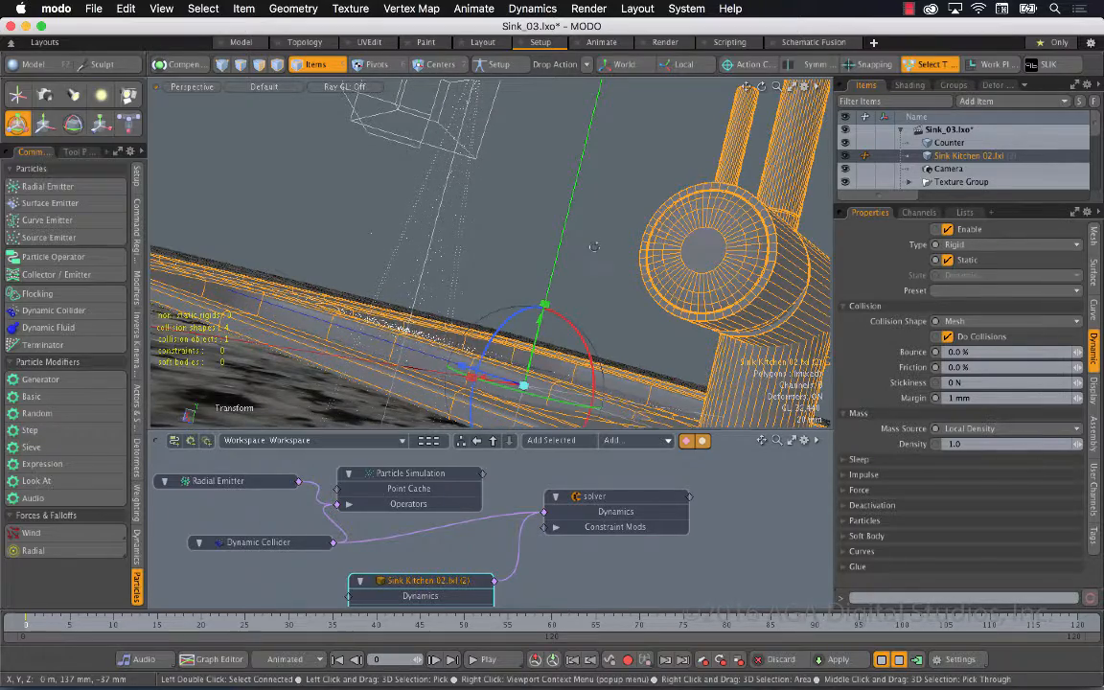
left_click_drag(594, 248, 484, 297, "alt")
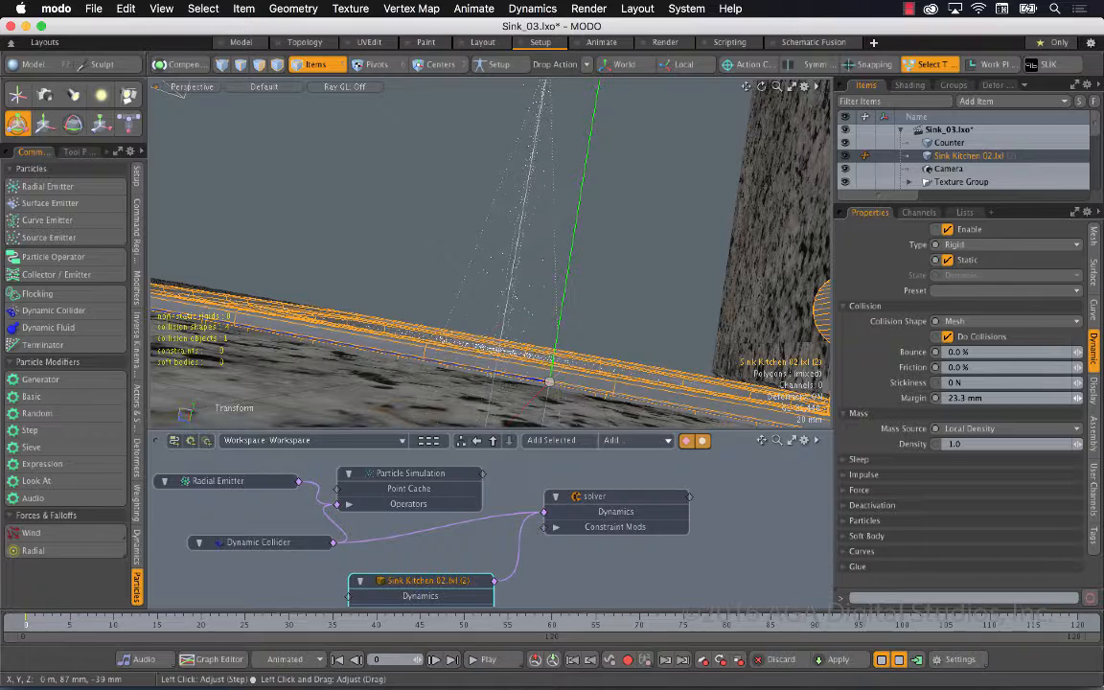
left_click(882, 659)
left_click(882, 659)
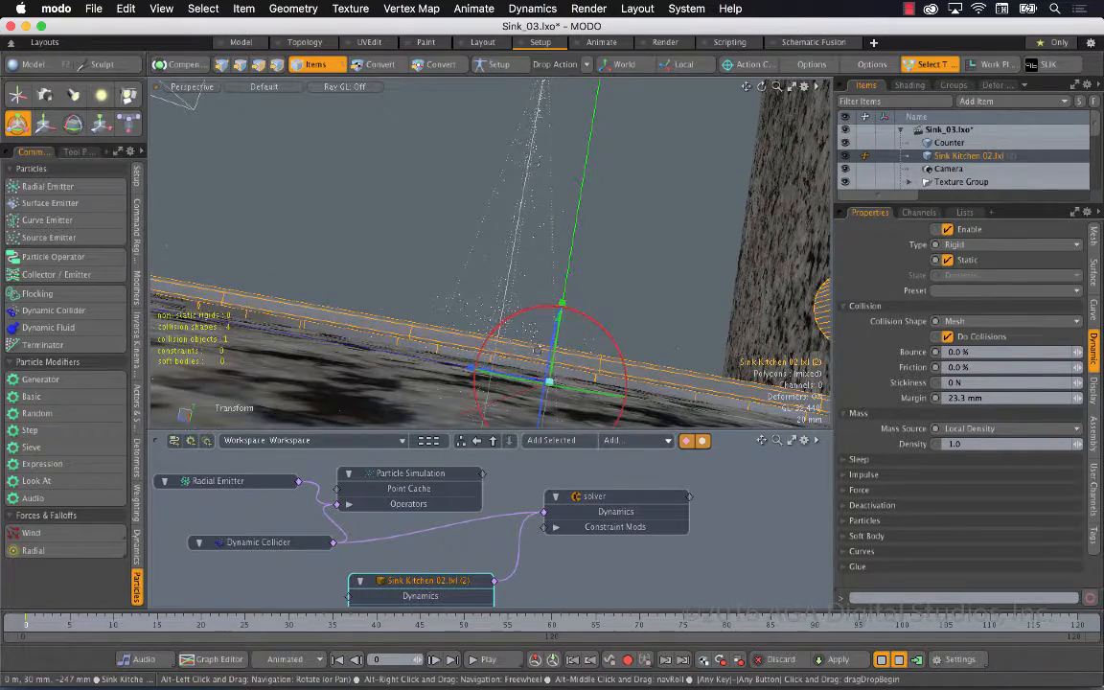
Set the sink mesh's collision margin to 2 mm, check it in a restarted simulation preview, and save the scene
left_click(1000, 398)
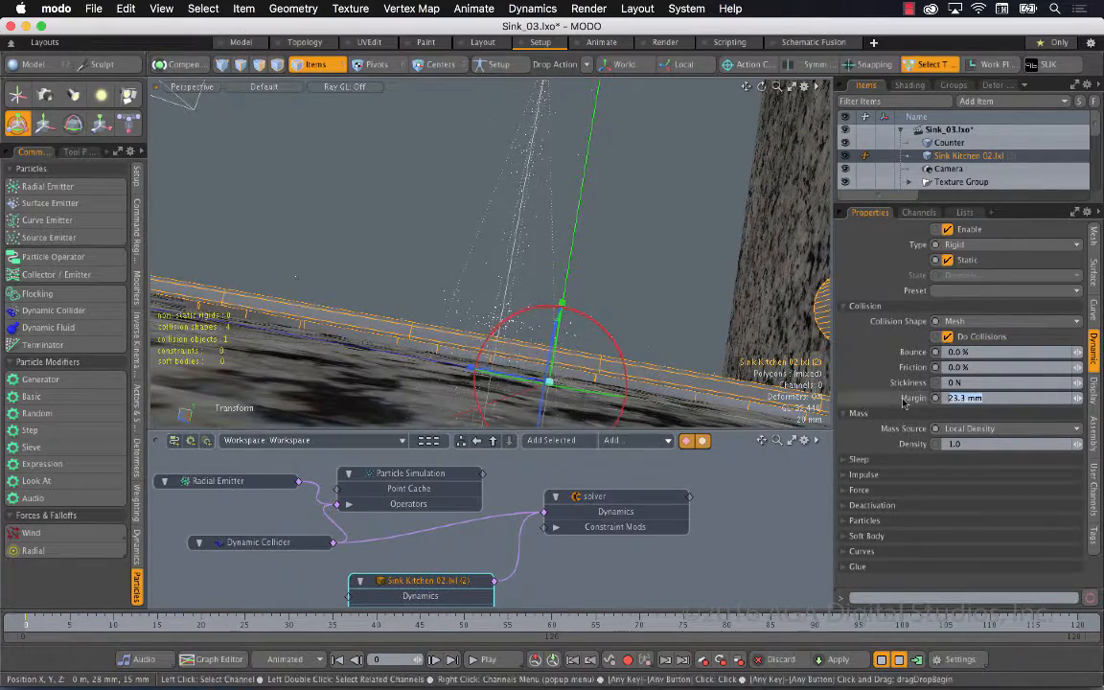
left_click(881, 659)
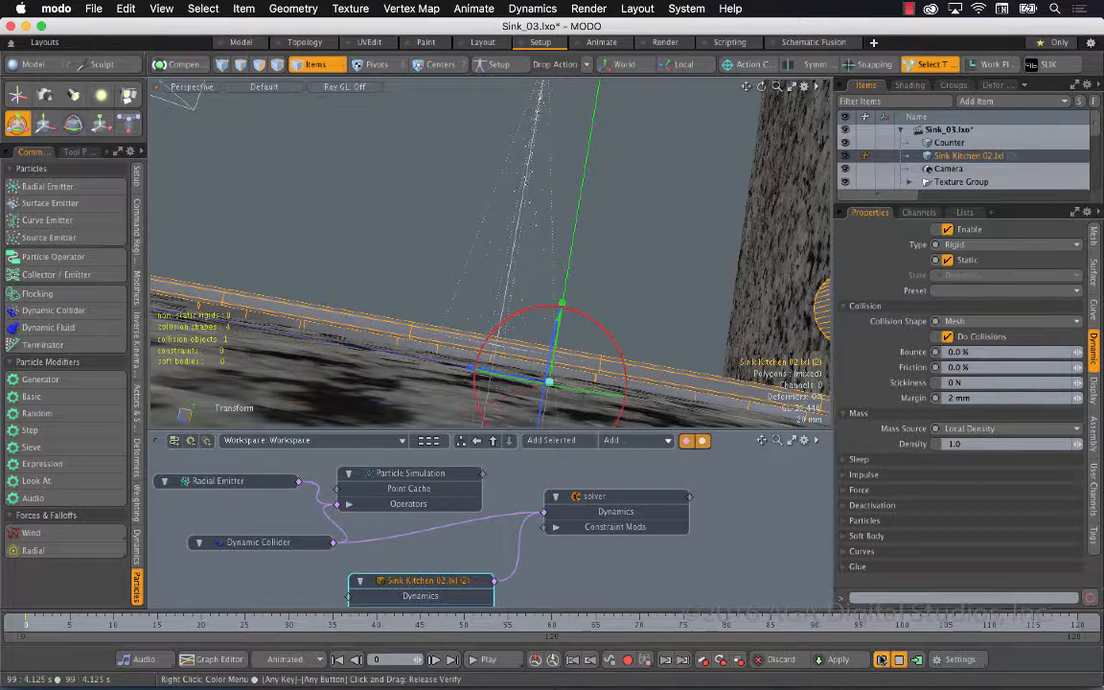
left_click_drag(662, 288, 710, 463, "alt")
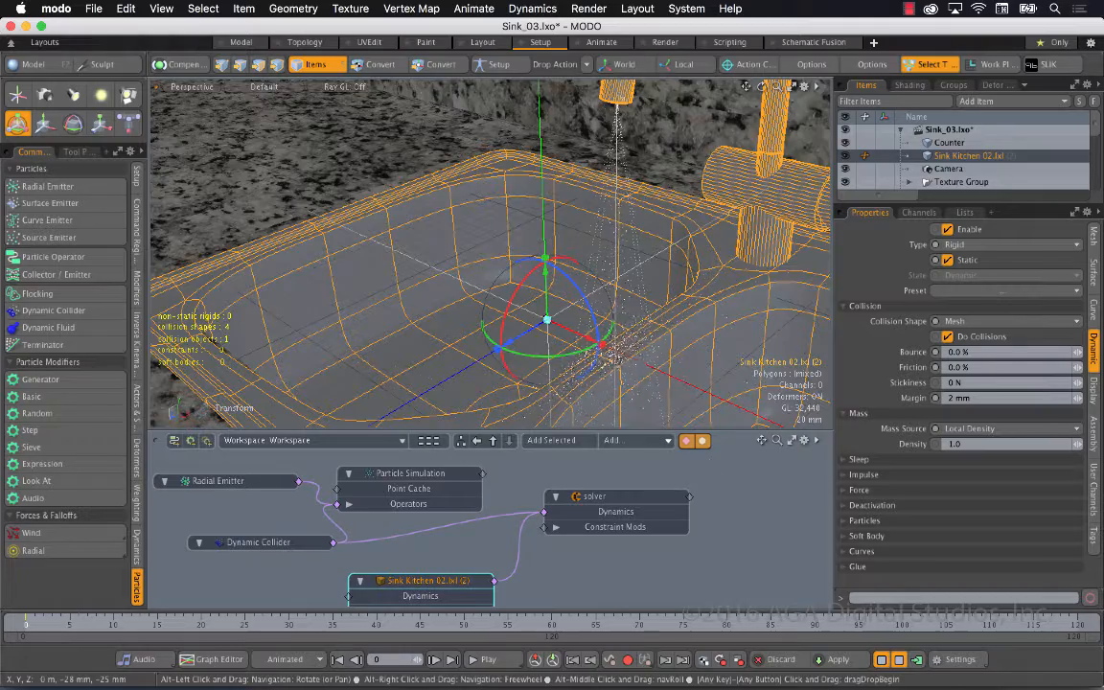
left_click_drag(690, 331, 627, 335, "alt")
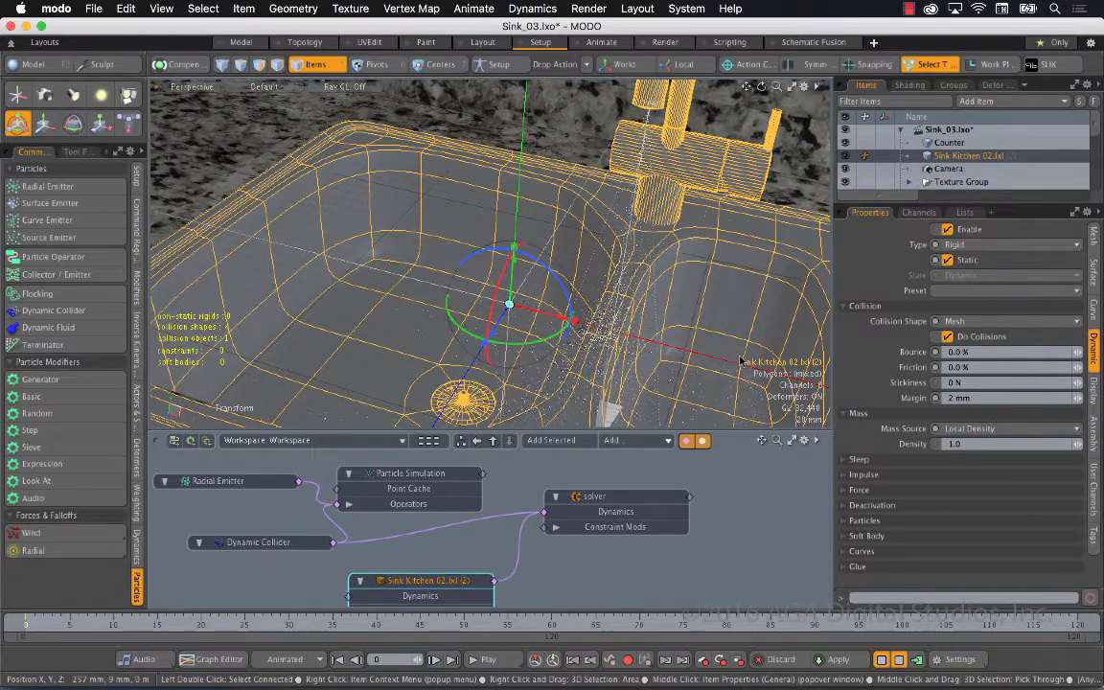
key("super+s")
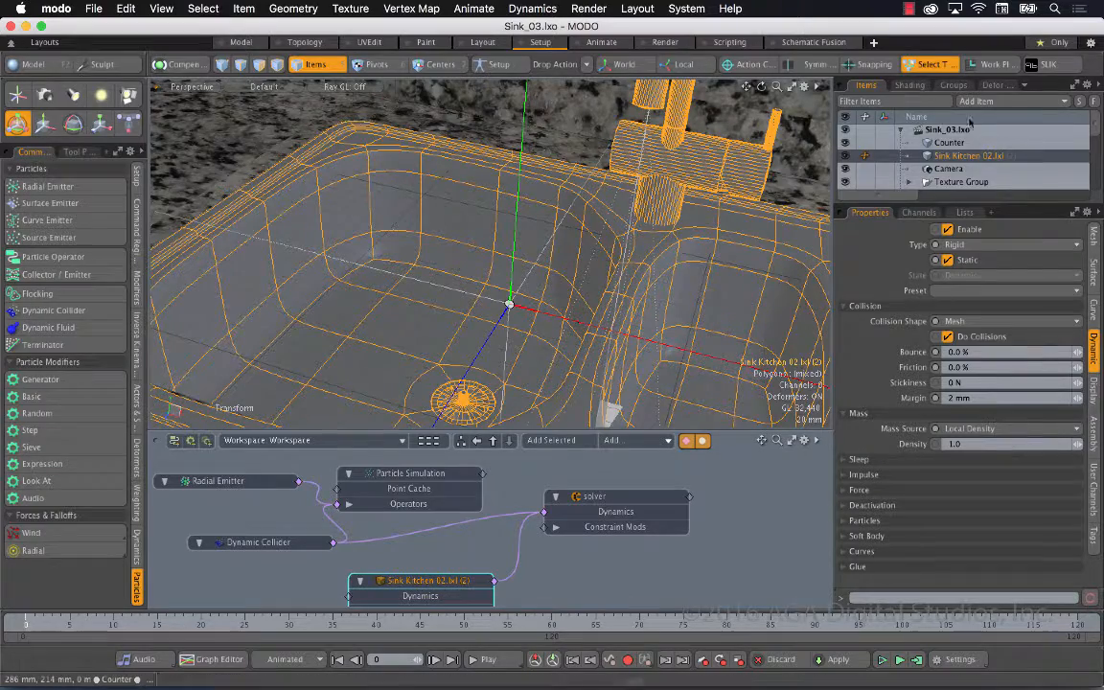
Add a Blob item to the scene and assign Particle Simulation as its particle source
left_click_drag(947, 202, 955, 354)
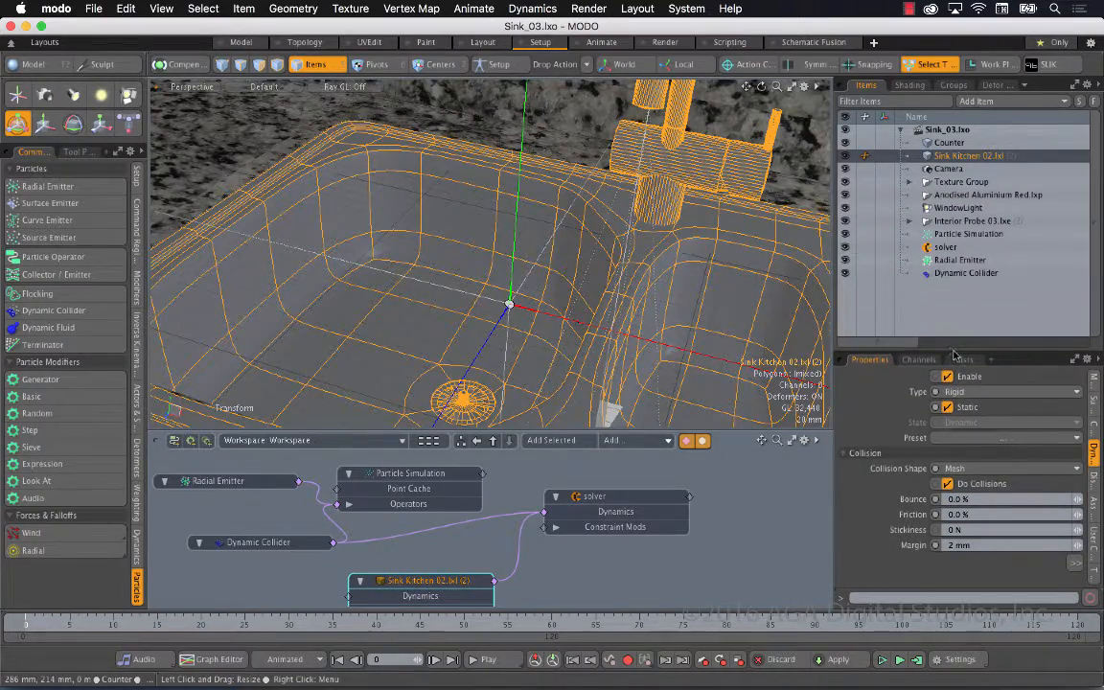
left_click(1034, 102)
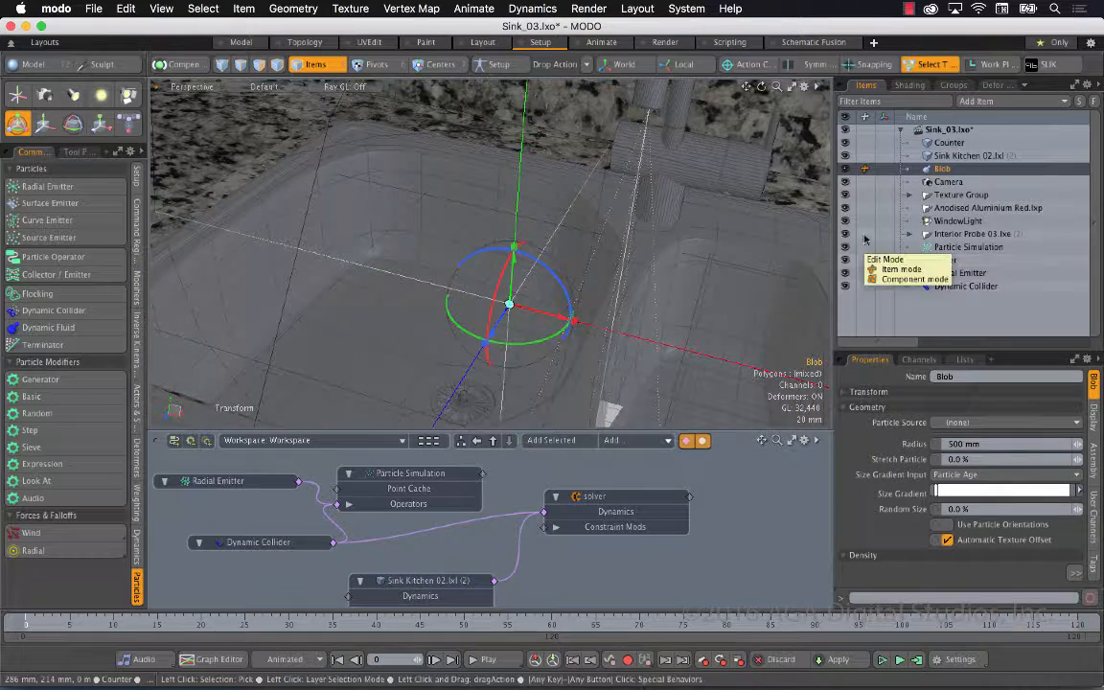
left_click(975, 422)
left_click(982, 446)
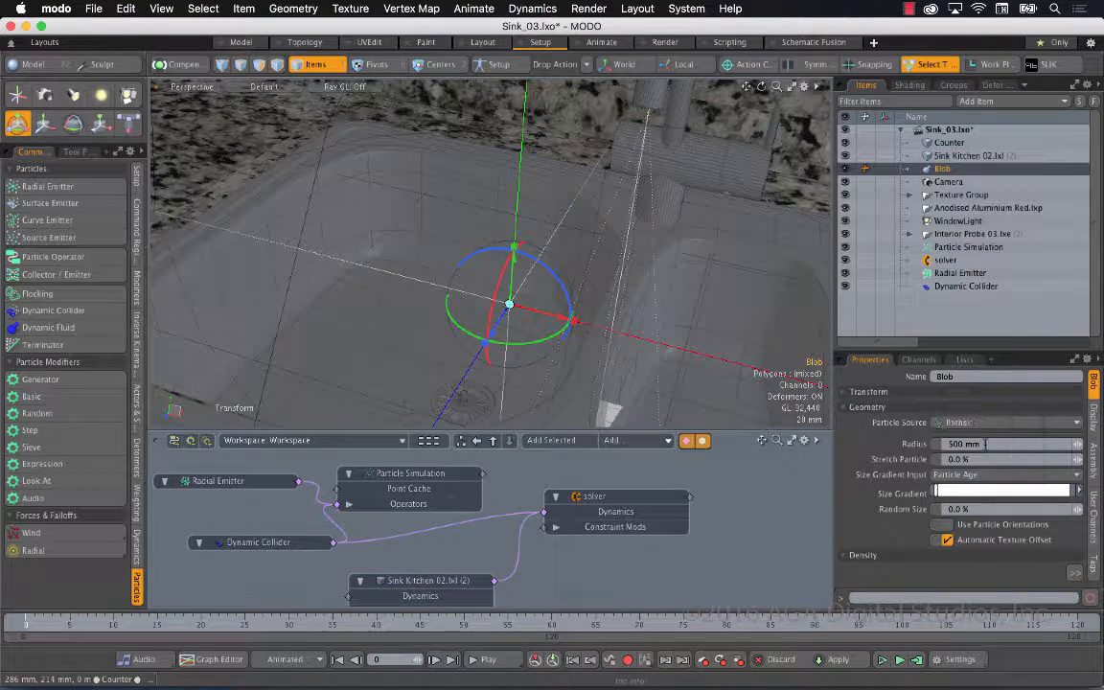
Cache the simulation and play the animation, stopping at frame 58
left_click(917, 661)
left_click(593, 174)
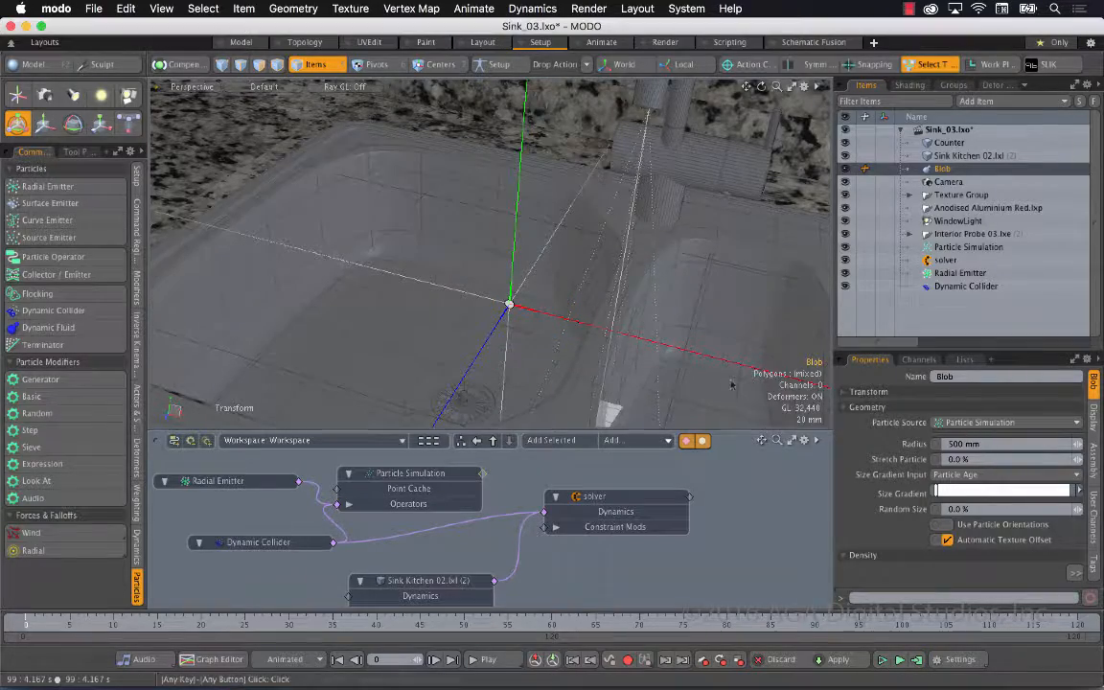
left_click(503, 664)
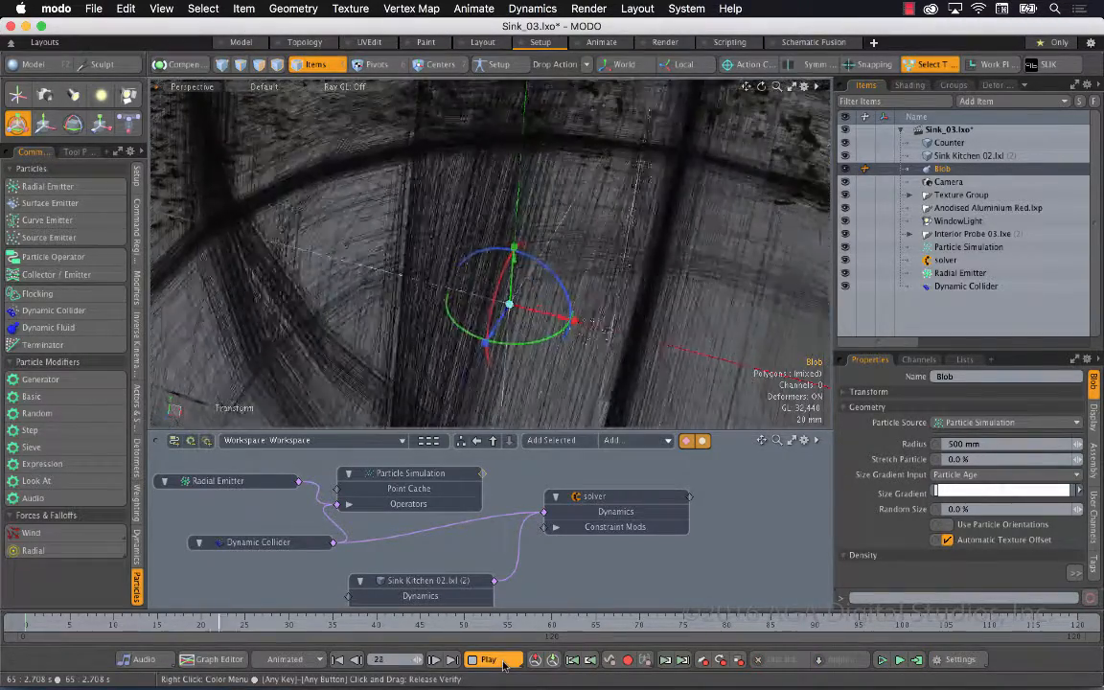
left_click(503, 660)
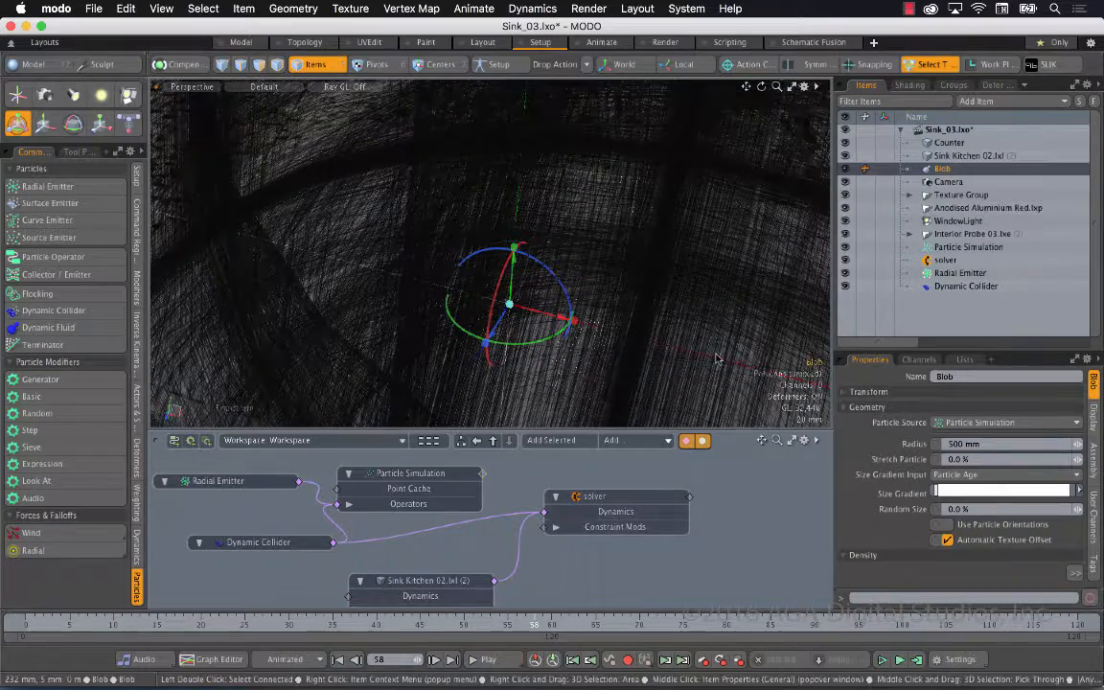
Set the Blob's radius to 20 mm and check its size against the sink and faucet
left_click_drag(777, 87, 661, 89)
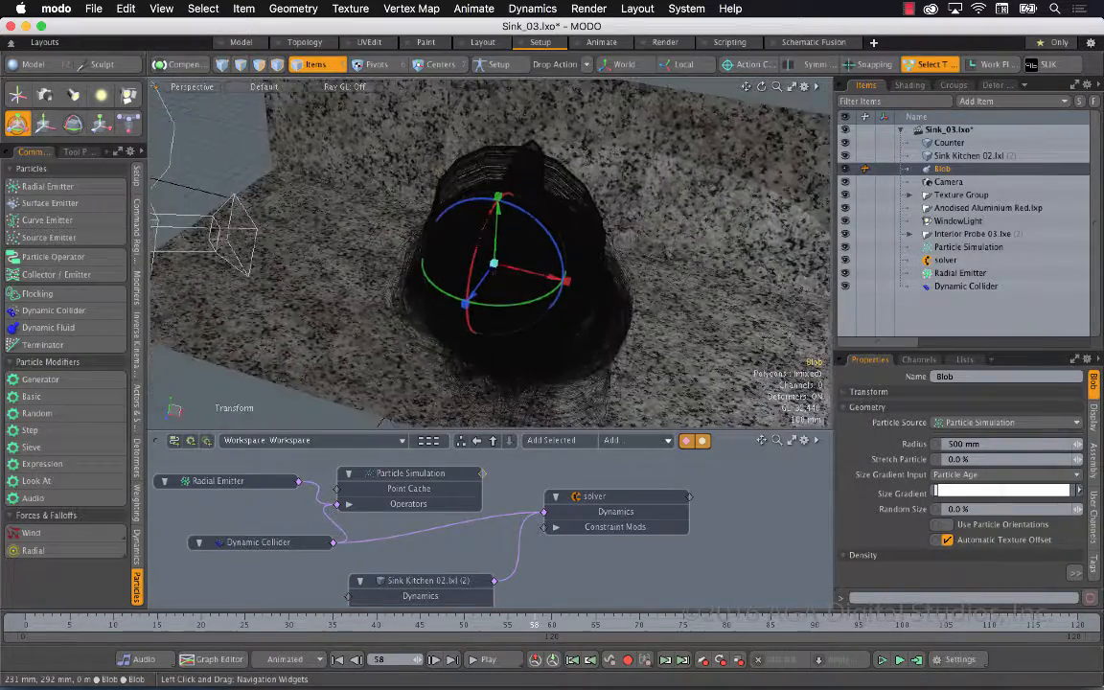
left_click_drag(556, 286, 596, 261, "alt")
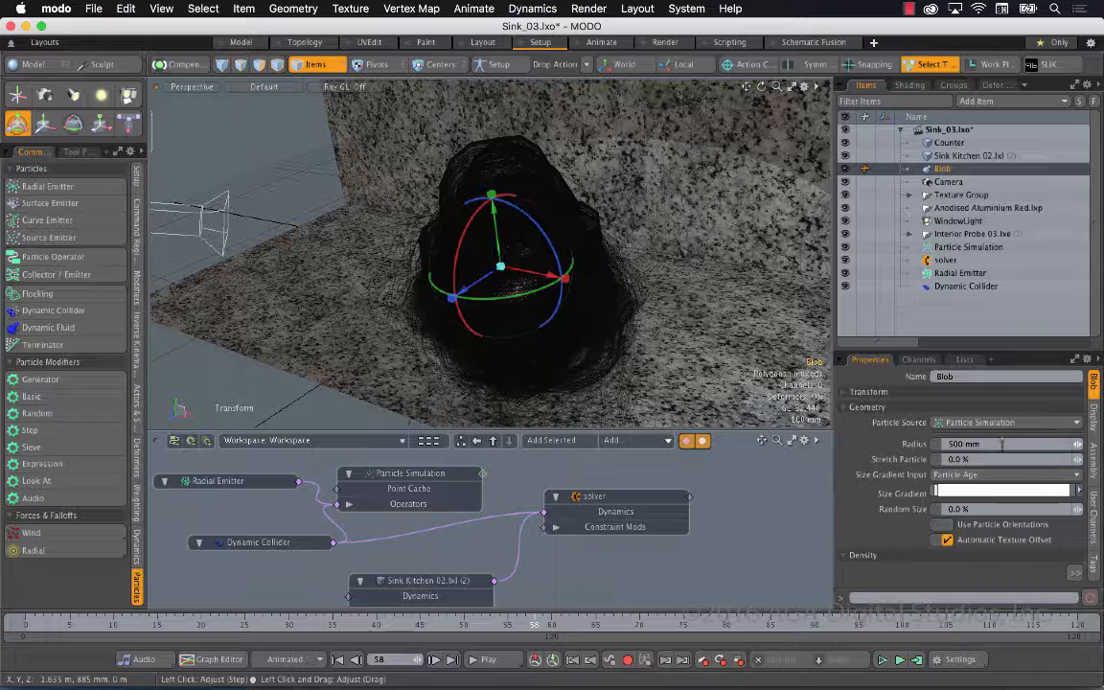
key("Return")
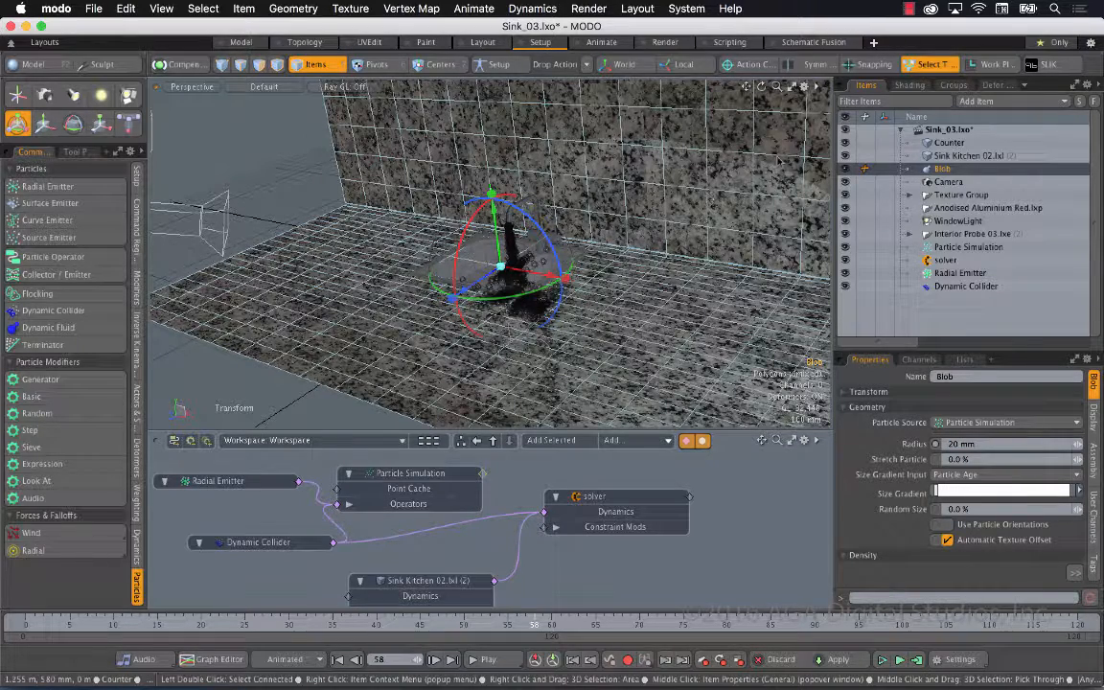
left_click_drag(777, 87, 856, 86)
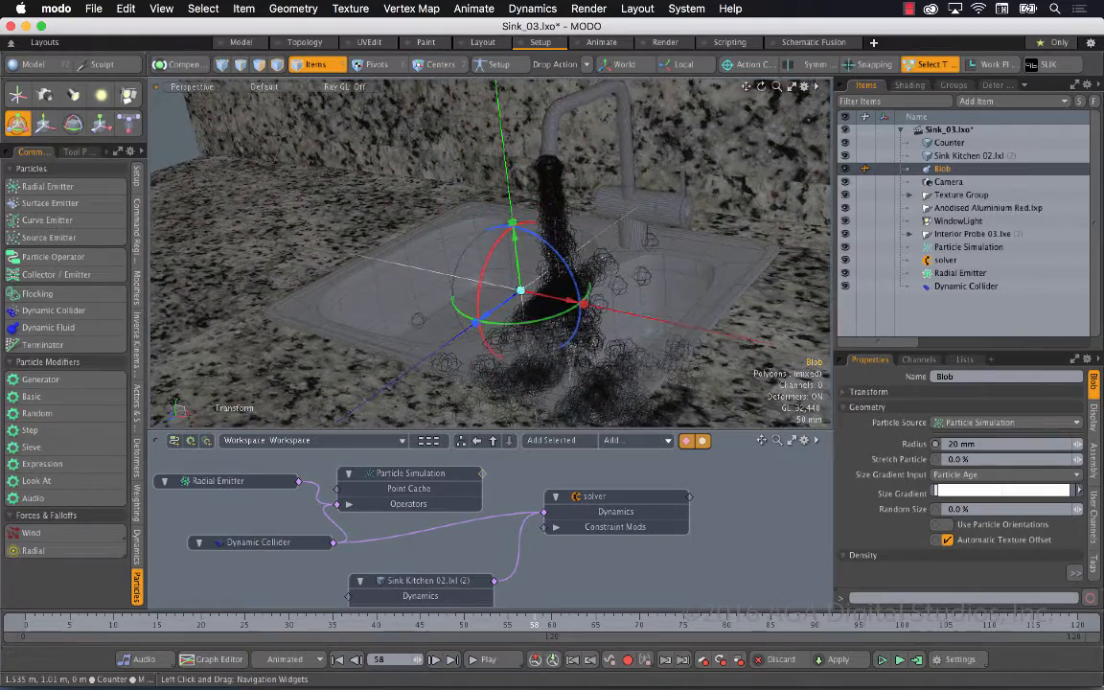
Switch to the Render layout and compare the preview with the Counter item hidden and shown again
left_click(665, 43)
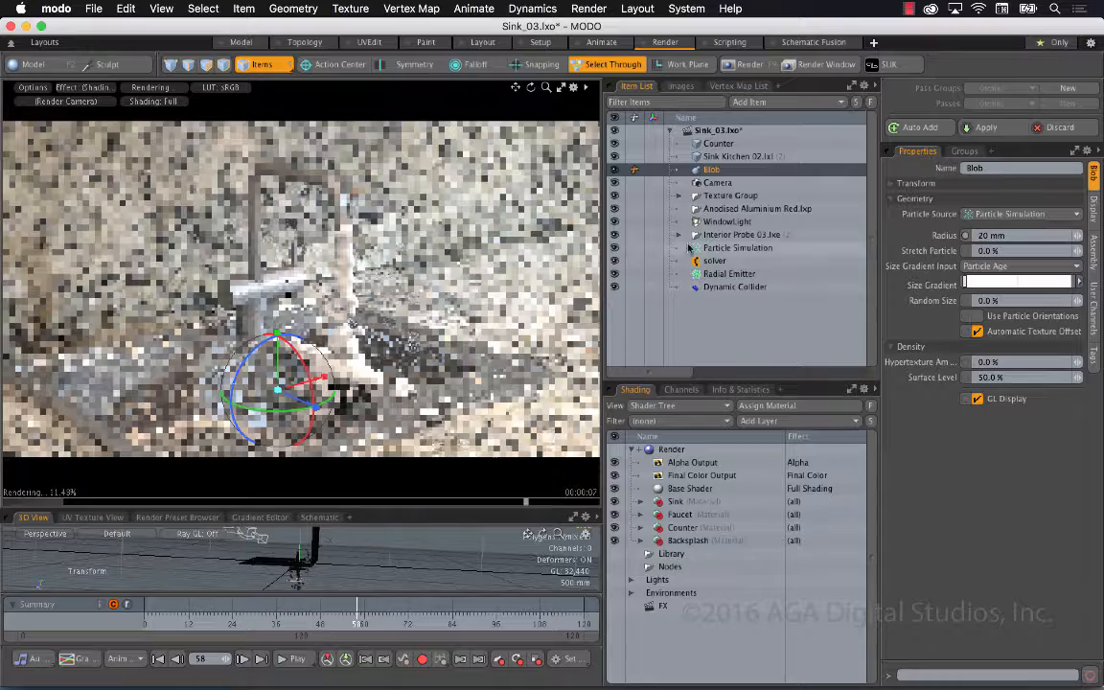
left_click(614, 142)
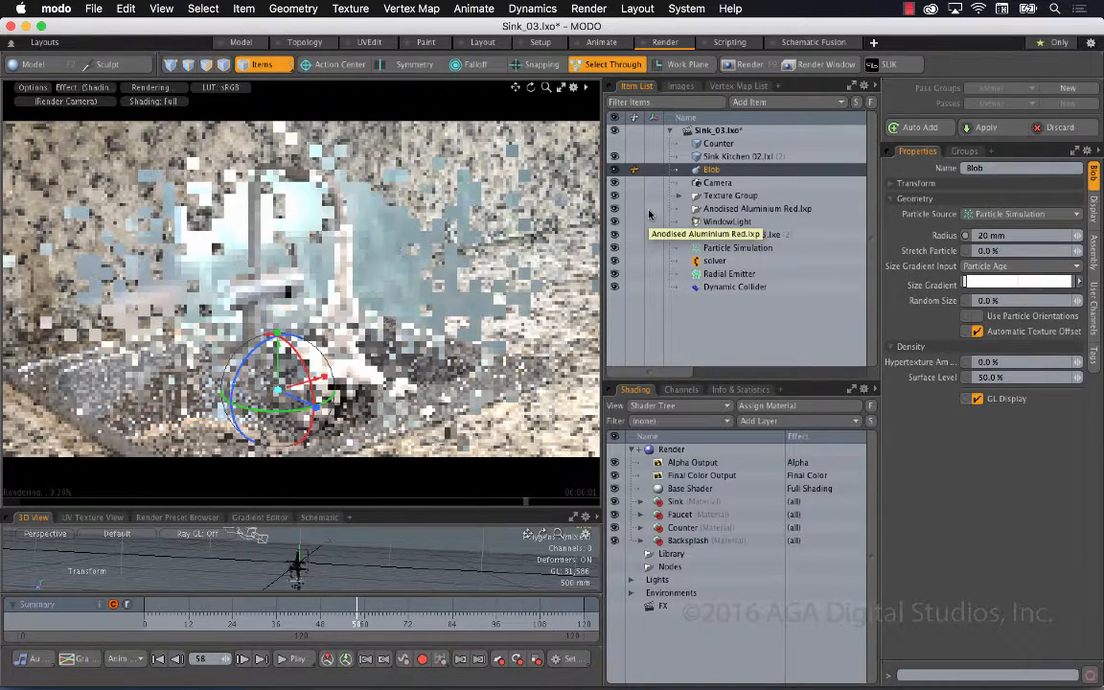
left_click(615, 144)
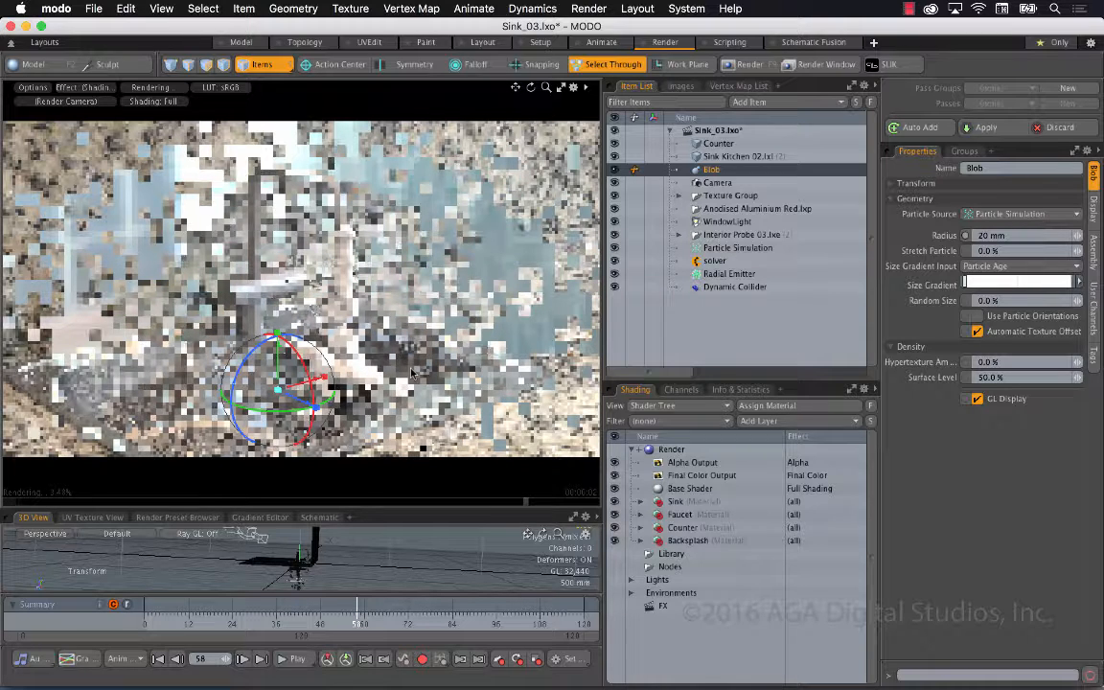
Set the Blob's radius to 10 mm, stretch particle to 100% and random size to 200%
left_click(987, 235)
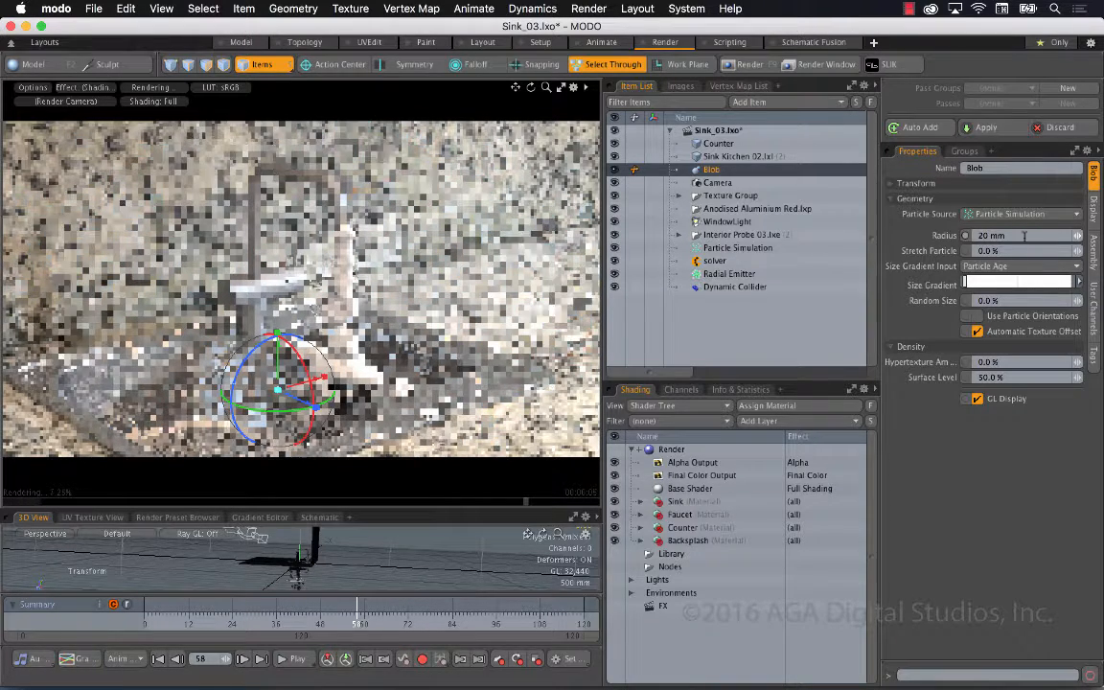
type("10")
key("Return")
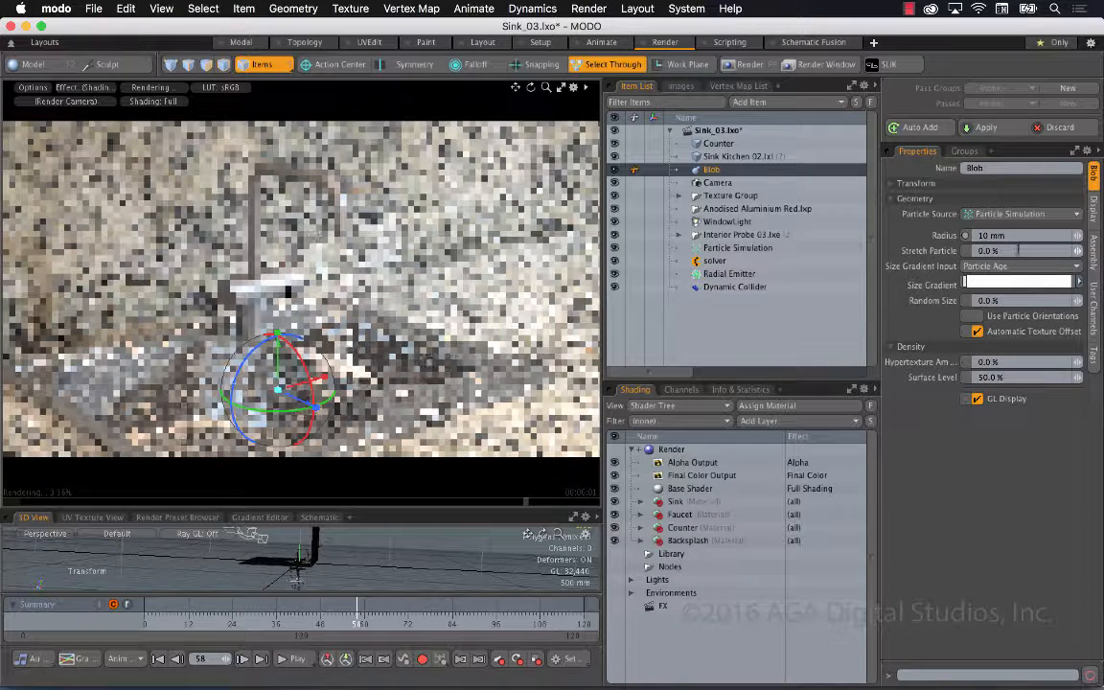
left_click_drag(1018, 250, 925, 254)
type("100")
key("Return")
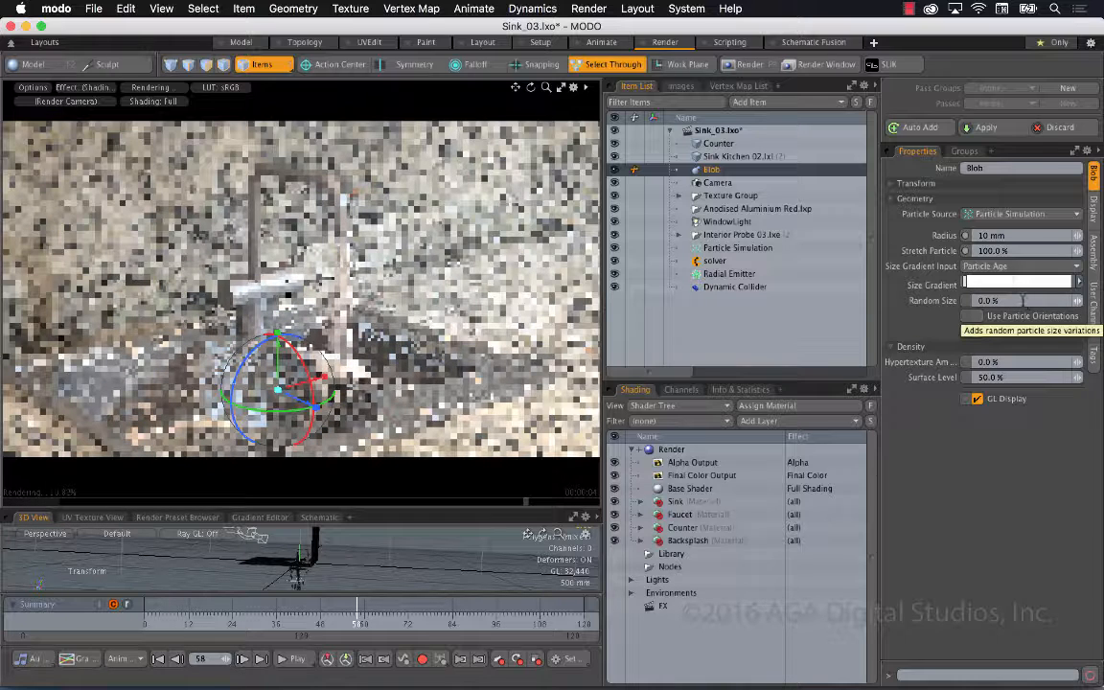
left_click(1022, 301)
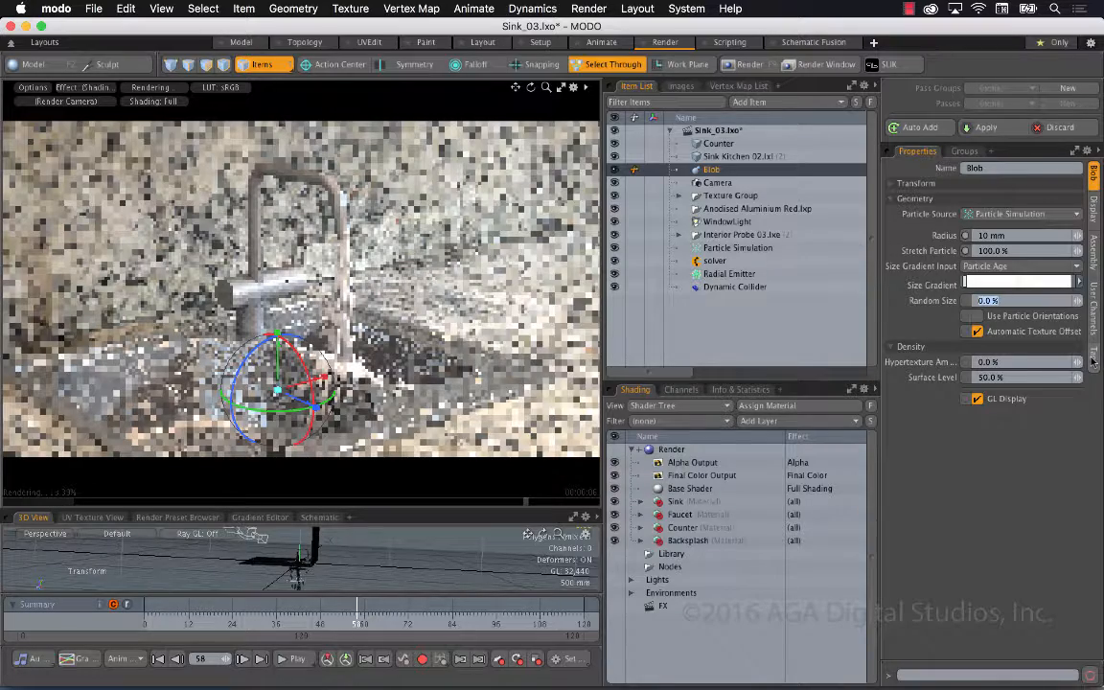
type("200")
key("Return")
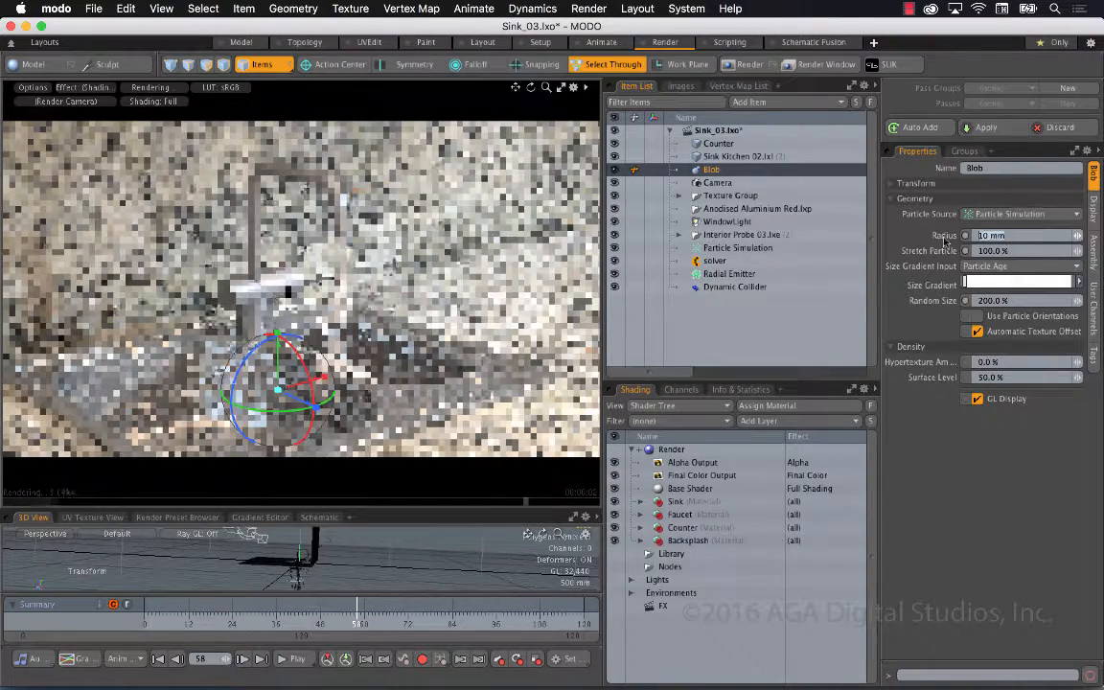
Set the Blob's radius to 15 mm and its stretch particle amount to 1000%
type("15")
key("Return")
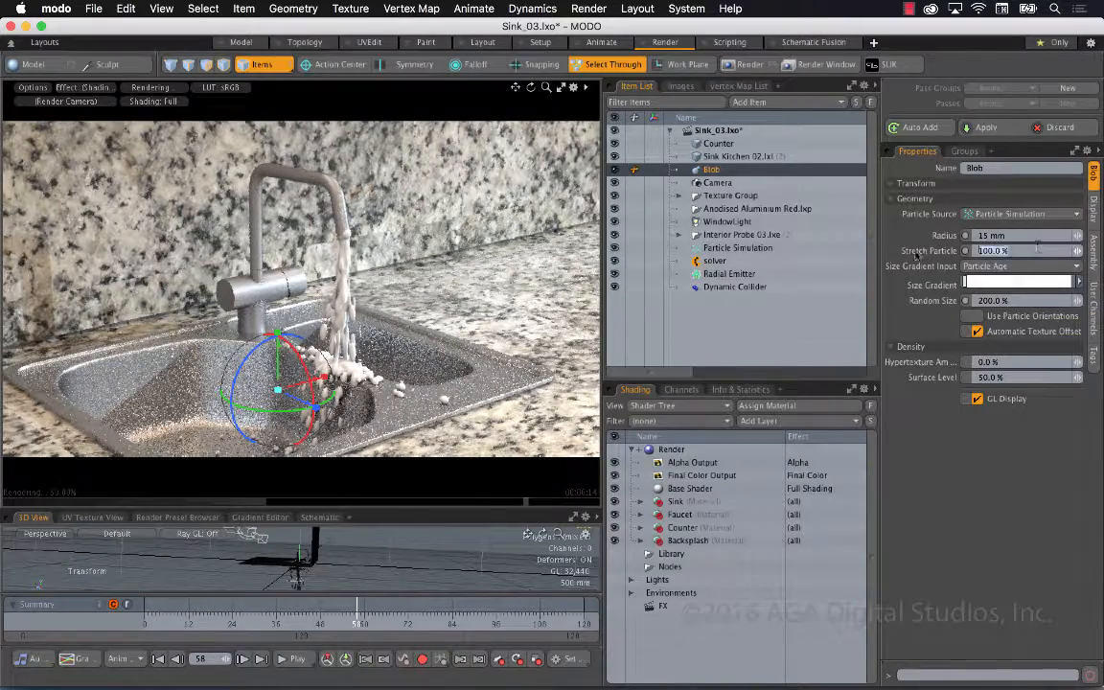
type("00")
key("Return")
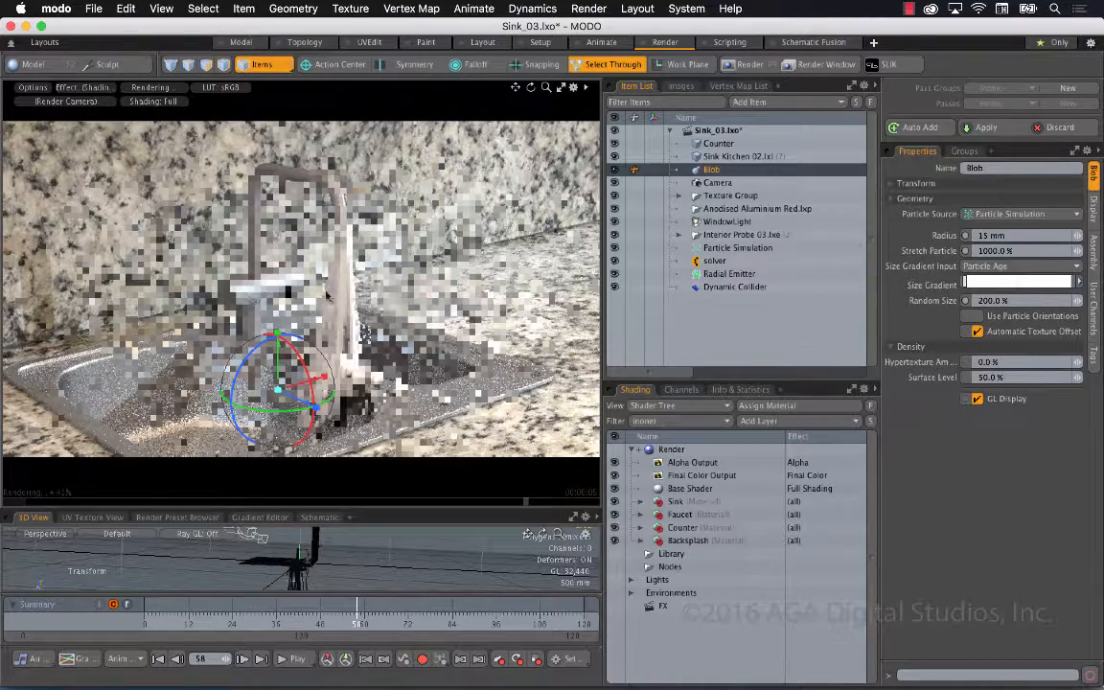
Set the Blob's radius to 7 mm and save the scene
left_click(1021, 234)
type("7mm")
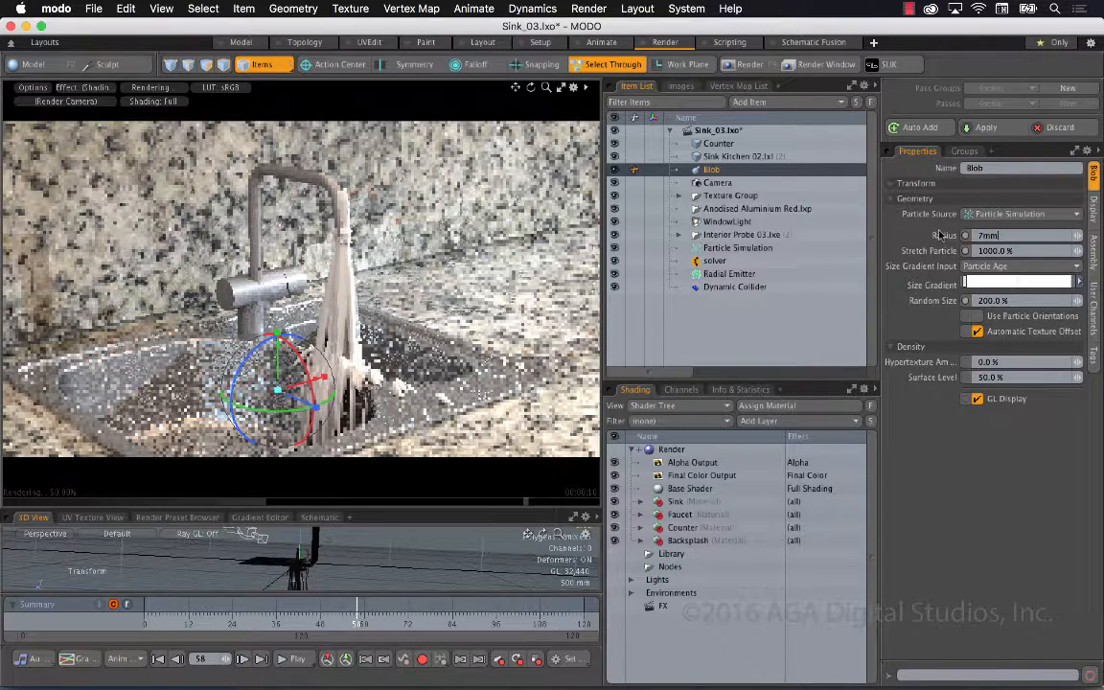
key("Return")
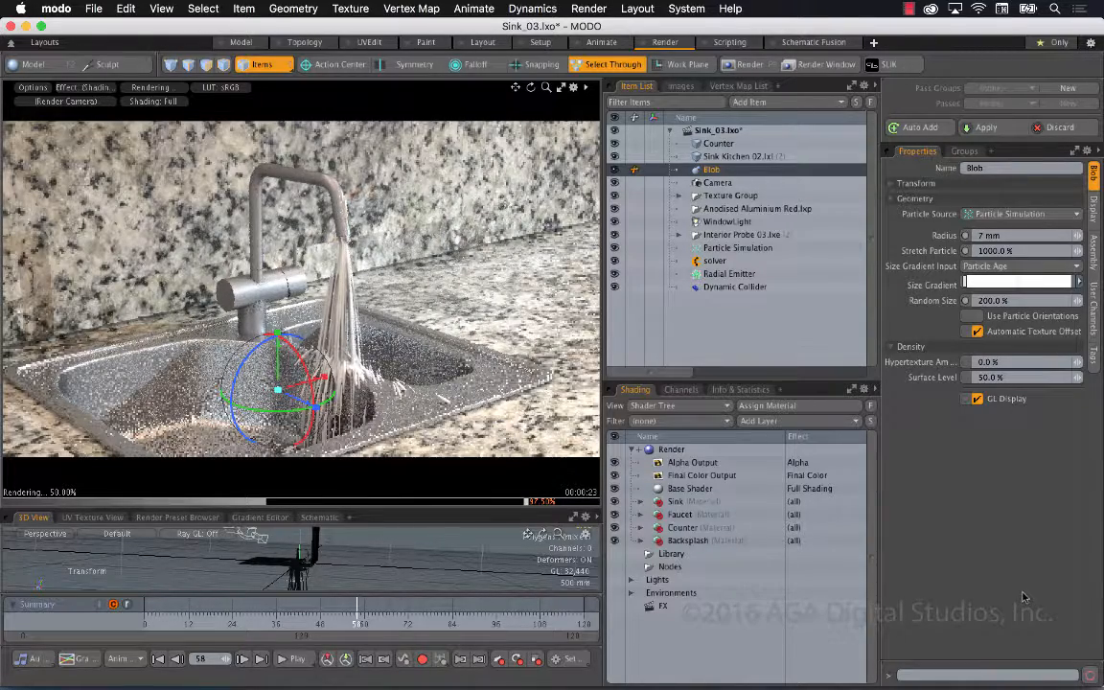
key("q")
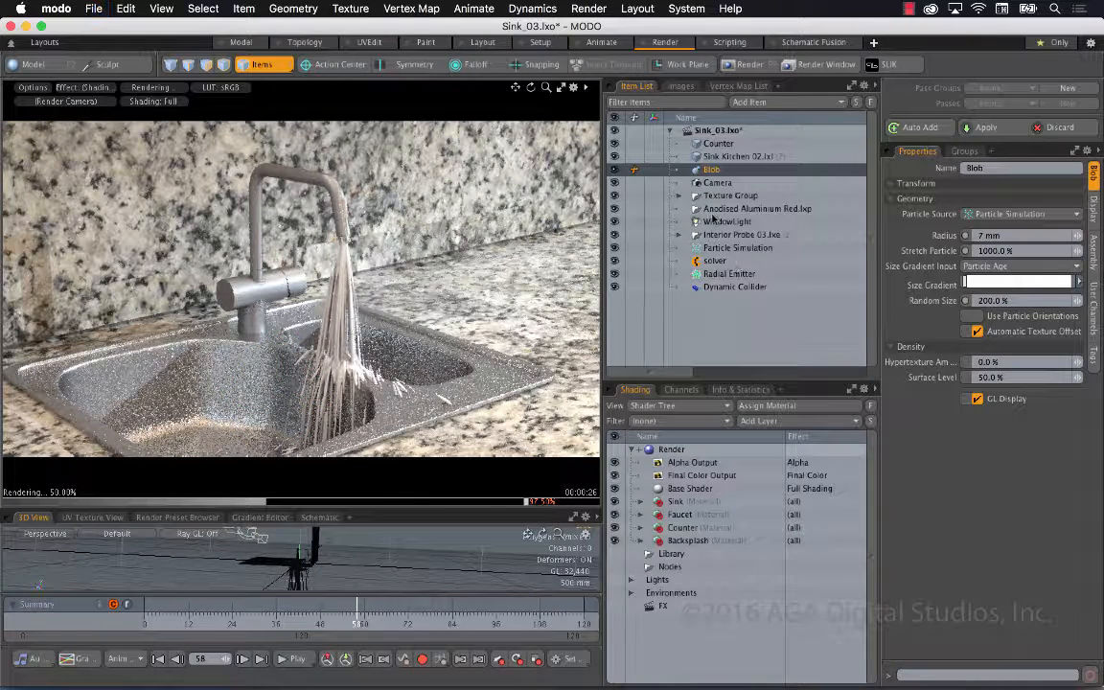
key("super+s")
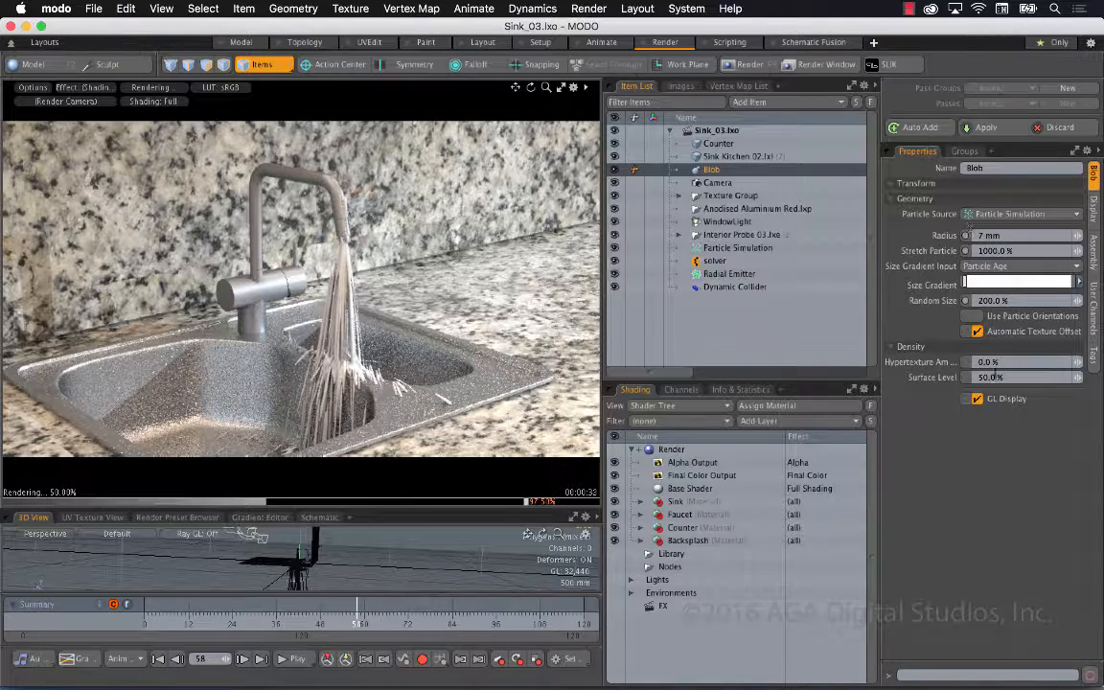
Create an item mask with its own material for the Blob
right_click(720, 170)
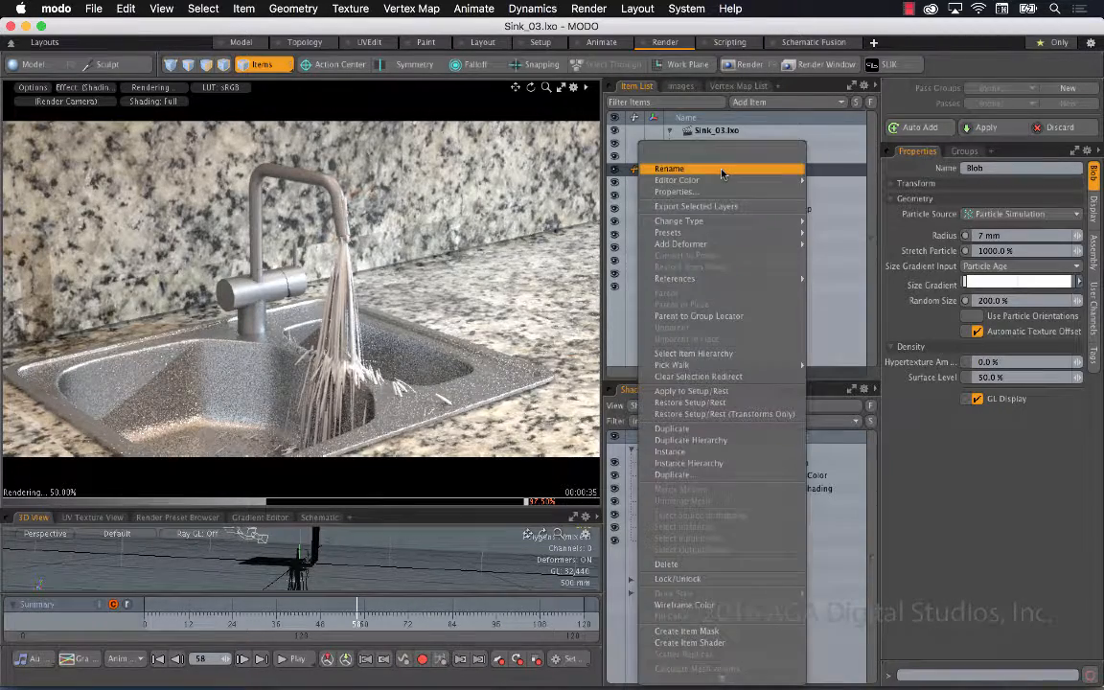
left_click(940, 552)
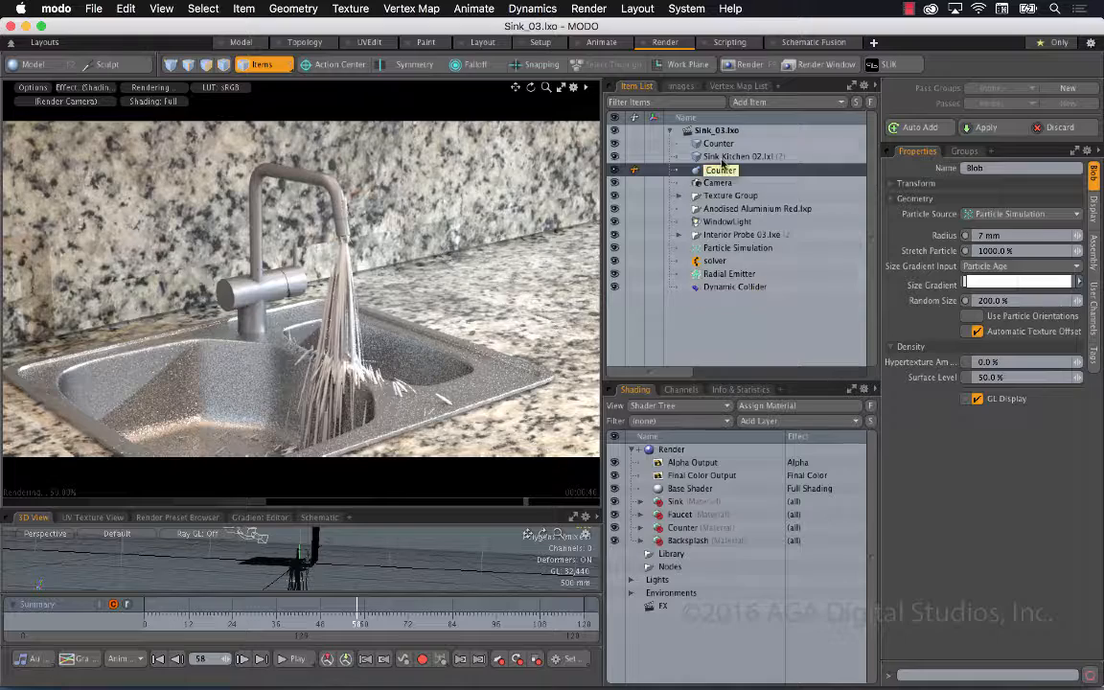
right_click(654, 172)
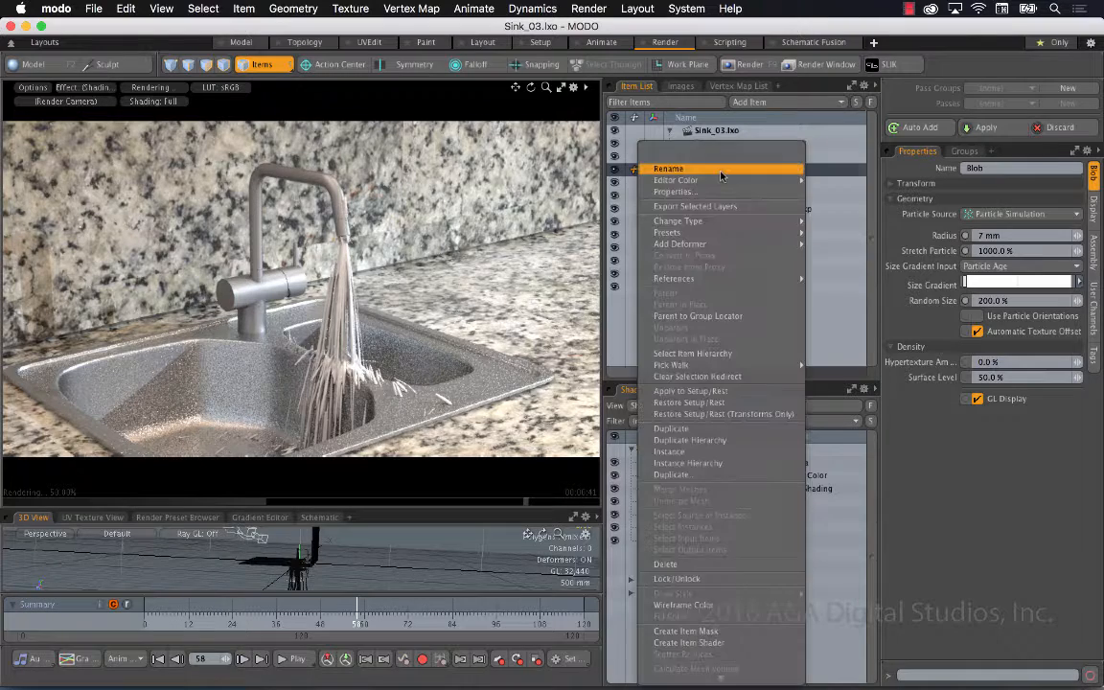
left_click(722, 622)
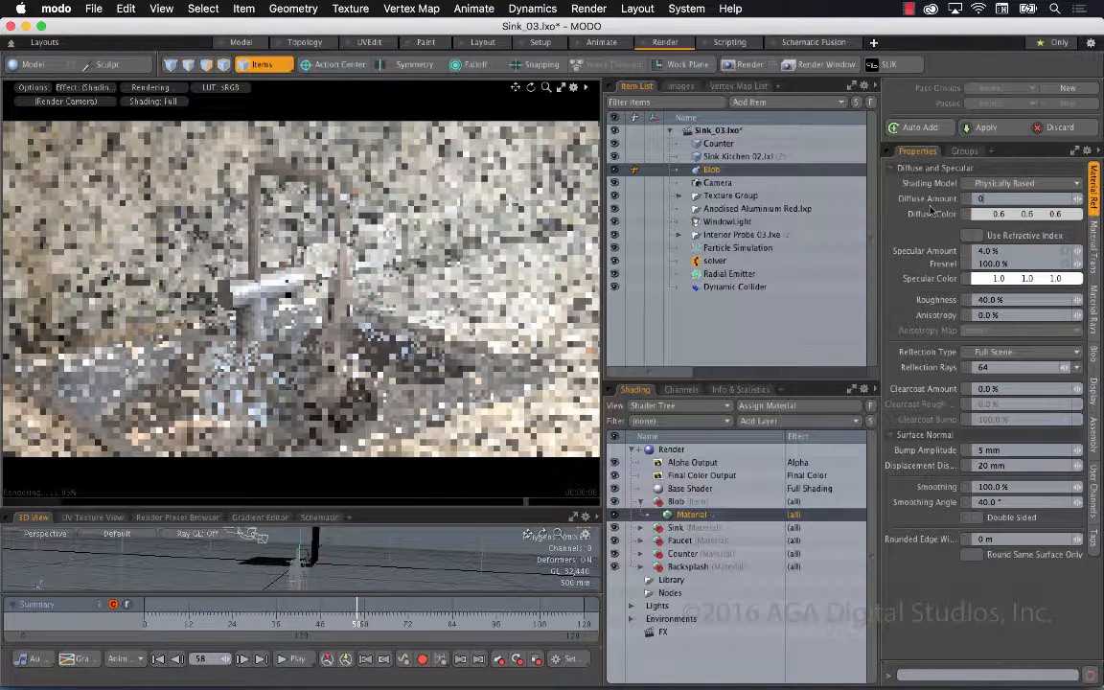
Set the Blob material's diffuse amount to 0%, specular amount to 40% and roughness to 20%
type("0")
key("Tab")
type("40")
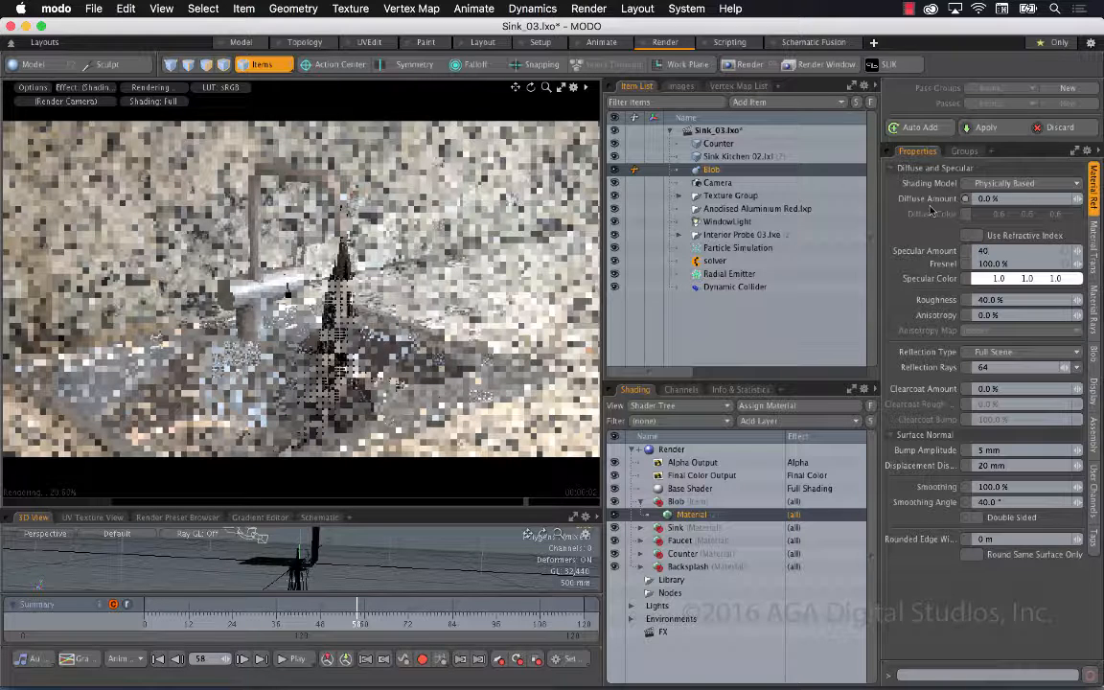
key("Tab")
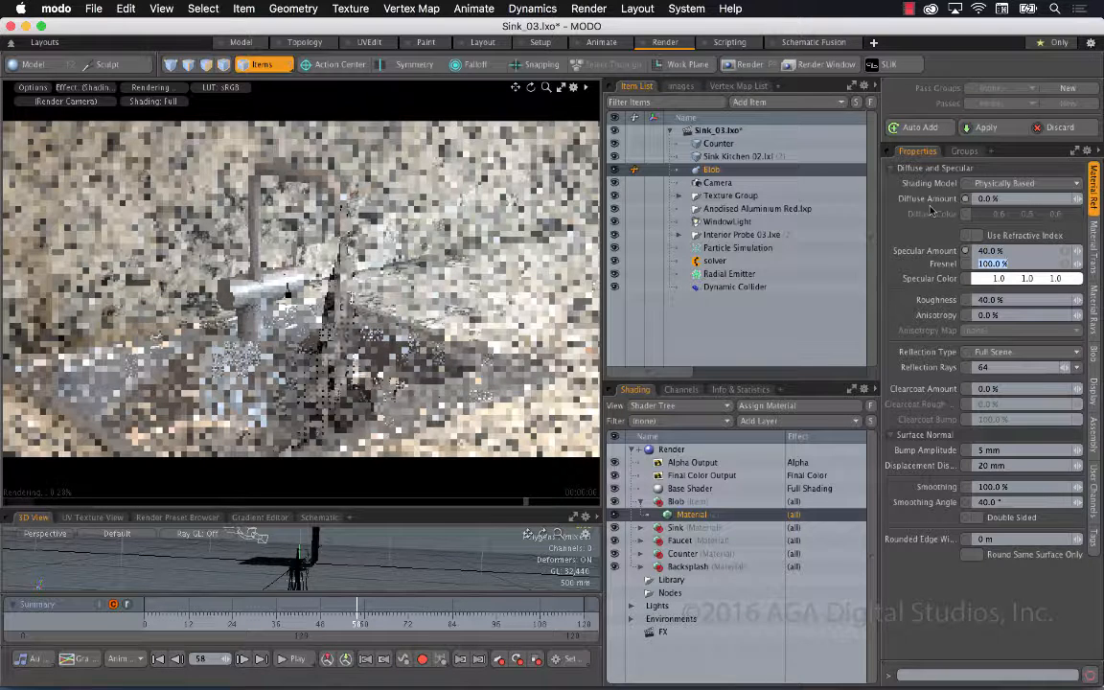
key("Tab")
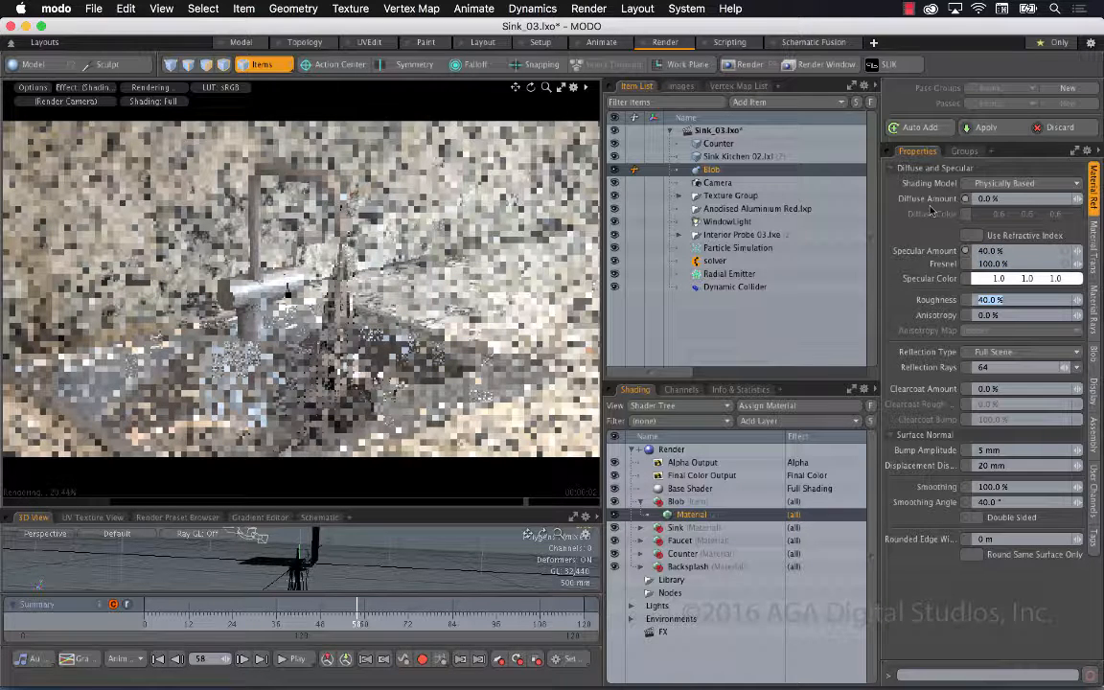
type("20")
key("Tab")
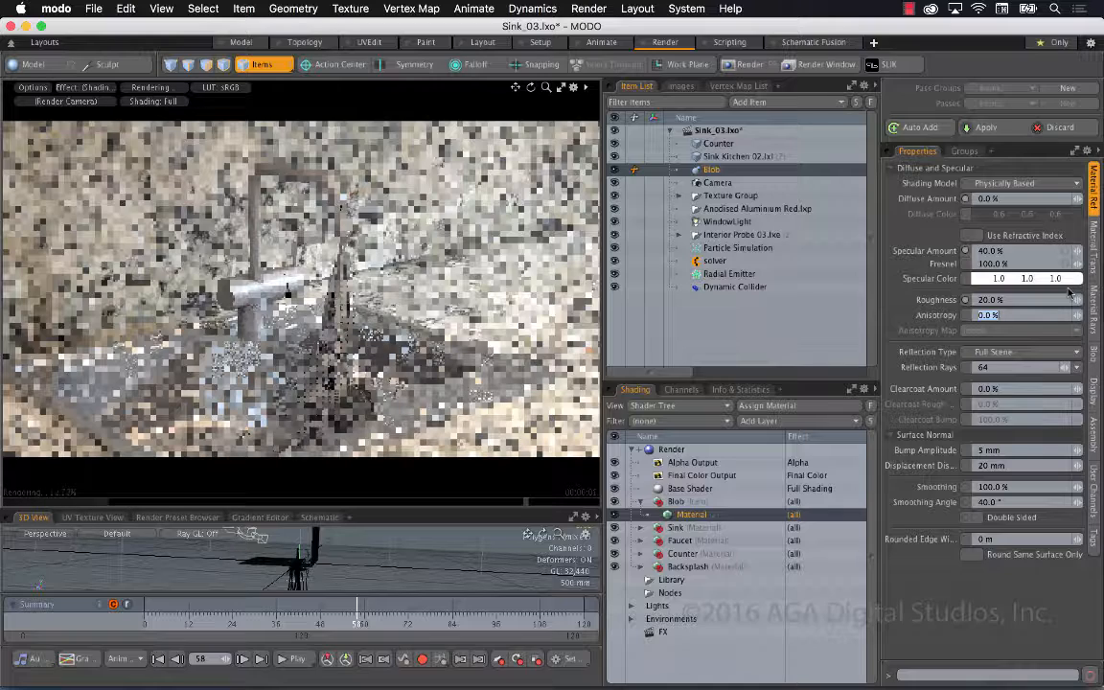
Make the Blob material 100% transparent with a light blue transparent color of about 0.59, 0.78, 1.0
left_click(1093, 251)
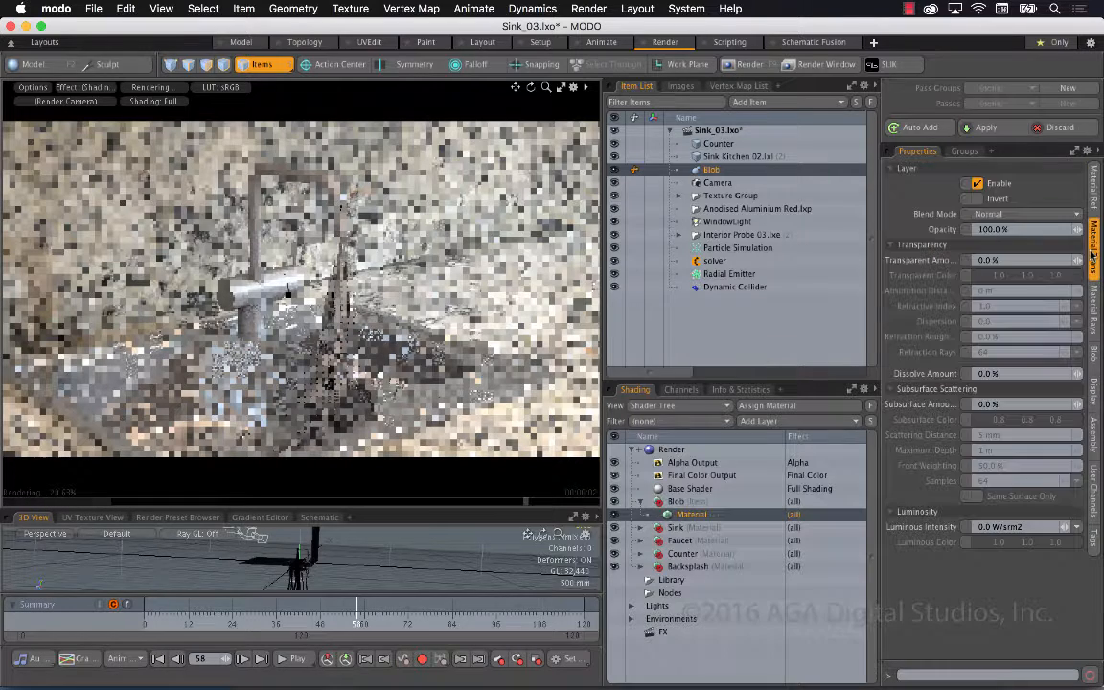
left_click(1021, 259)
type("100")
key("Return")
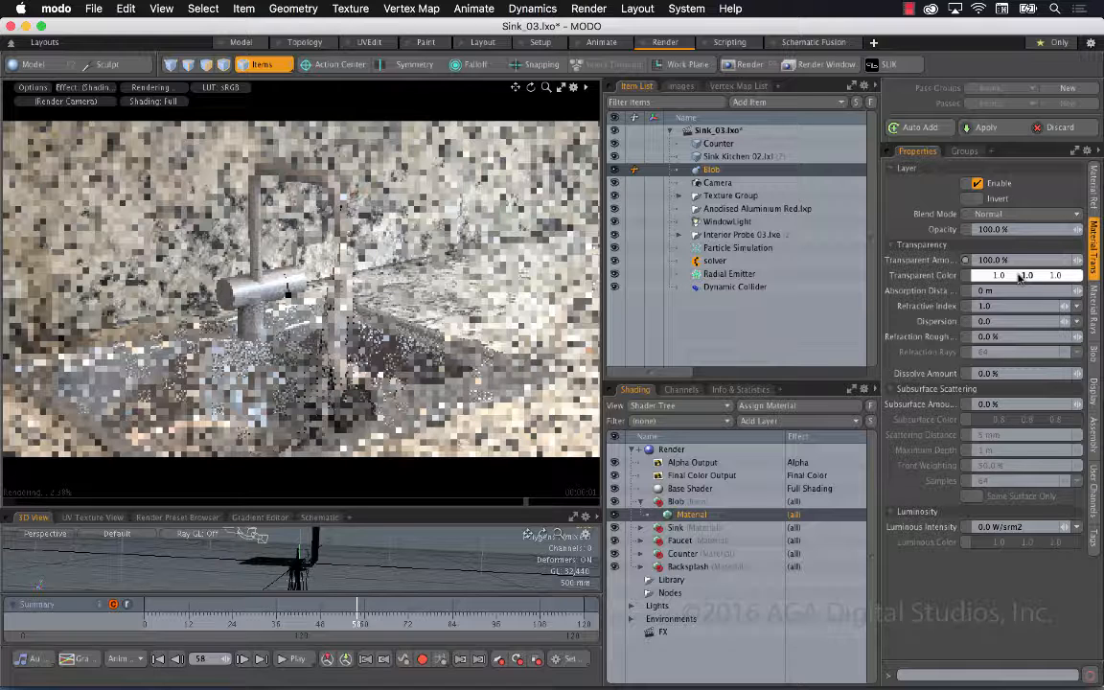
double_click(1022, 276)
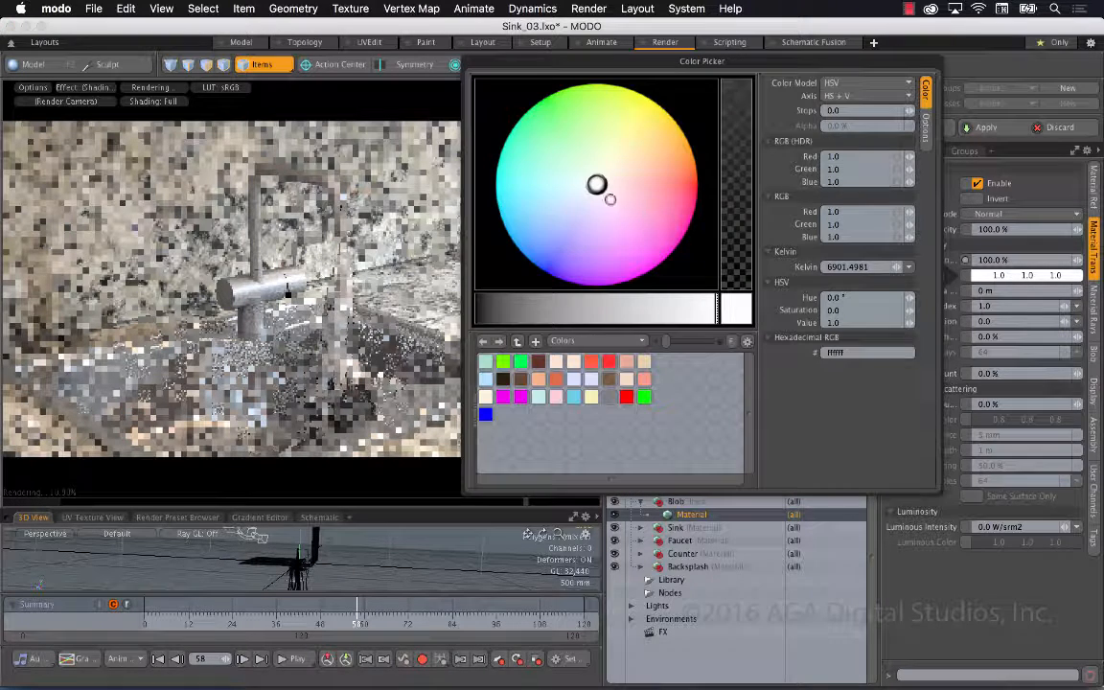
left_click_drag(579, 197, 562, 206)
left_click(945, 575)
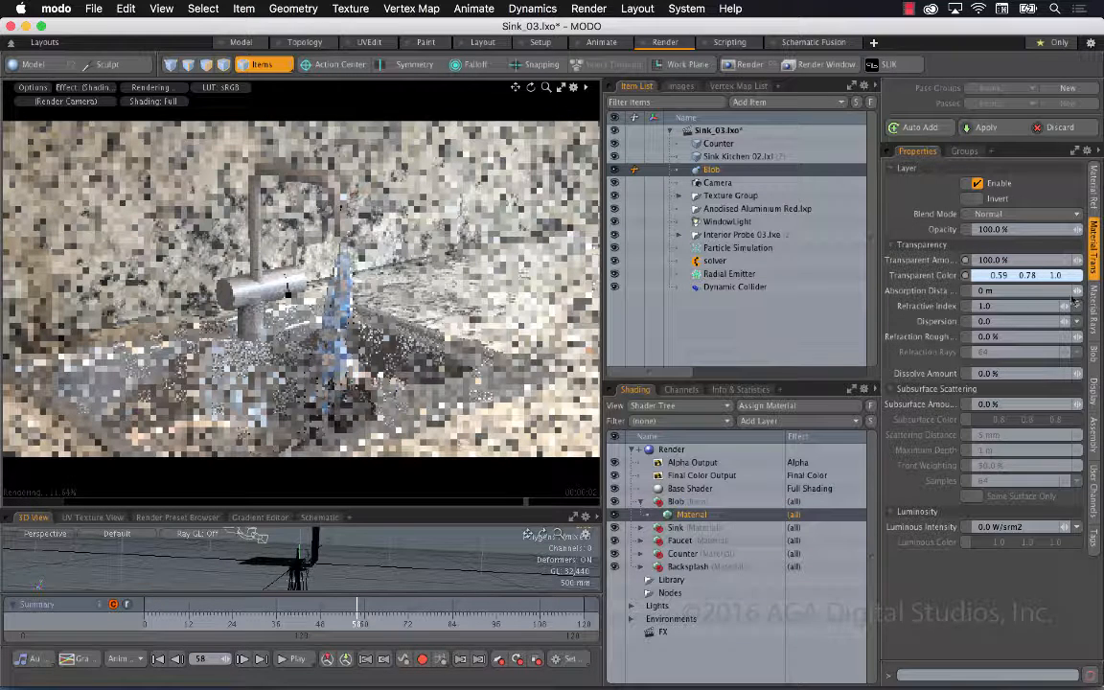
Set the Blob material's refractive index to 1.2
left_click(1035, 305)
type("1.2")
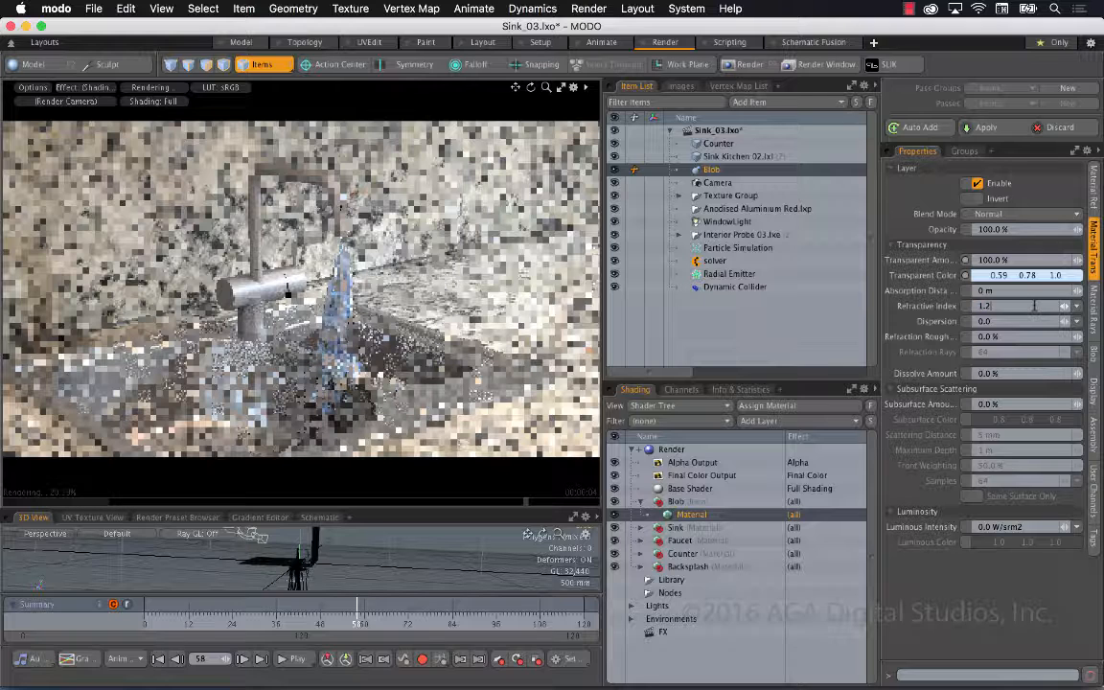
key("Tab")
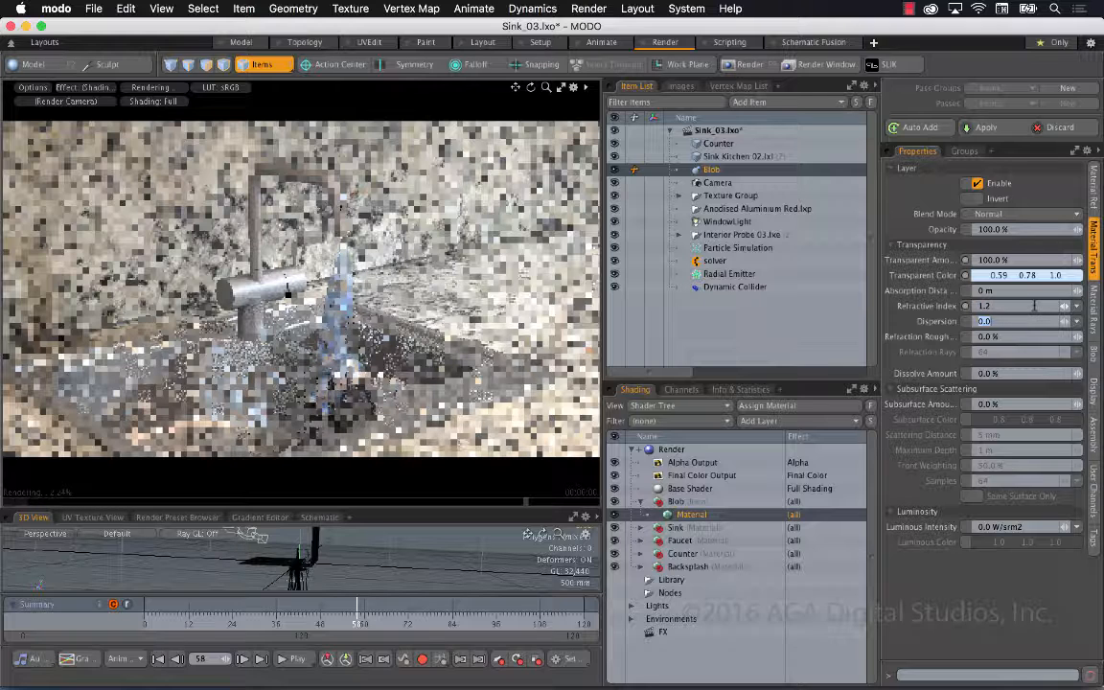
Raise the Blob material's absorption distance to about 395 mm and save the scene
left_click_drag(1077, 290, 1103, 290)
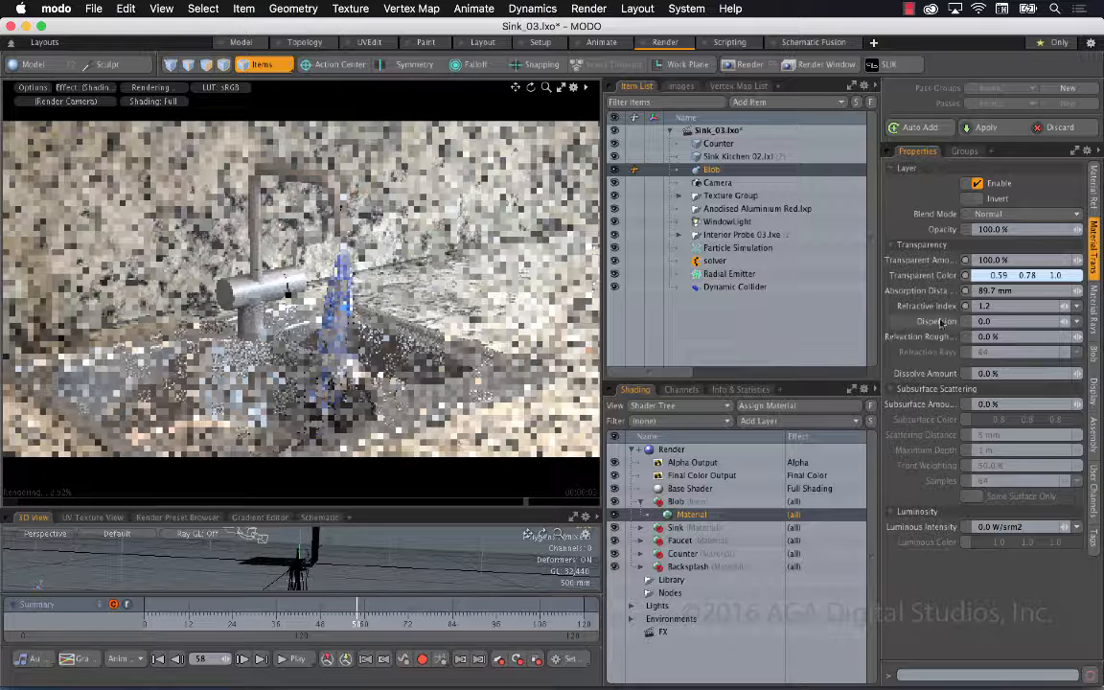
left_click_drag(1077, 291, 1103, 292)
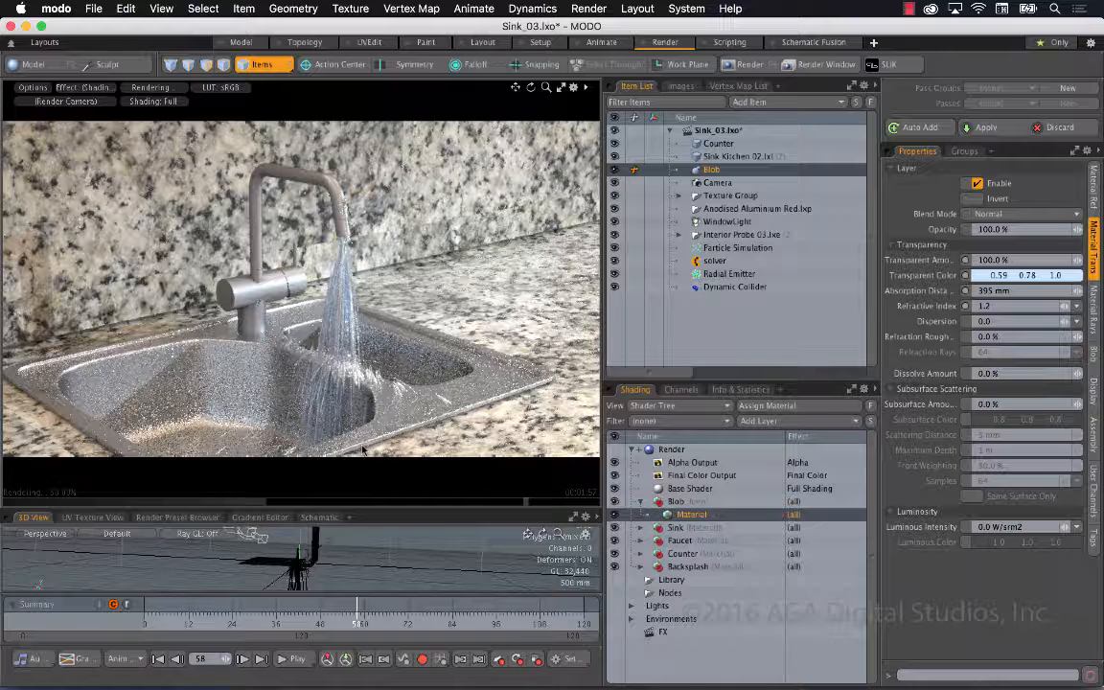
key("super+s")
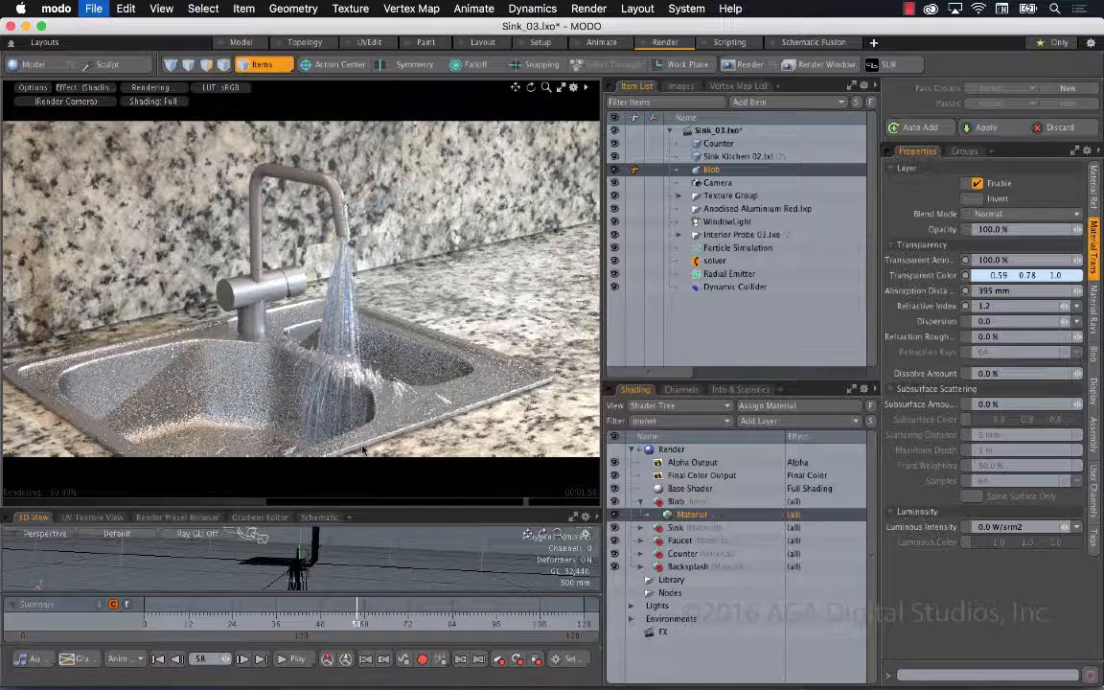